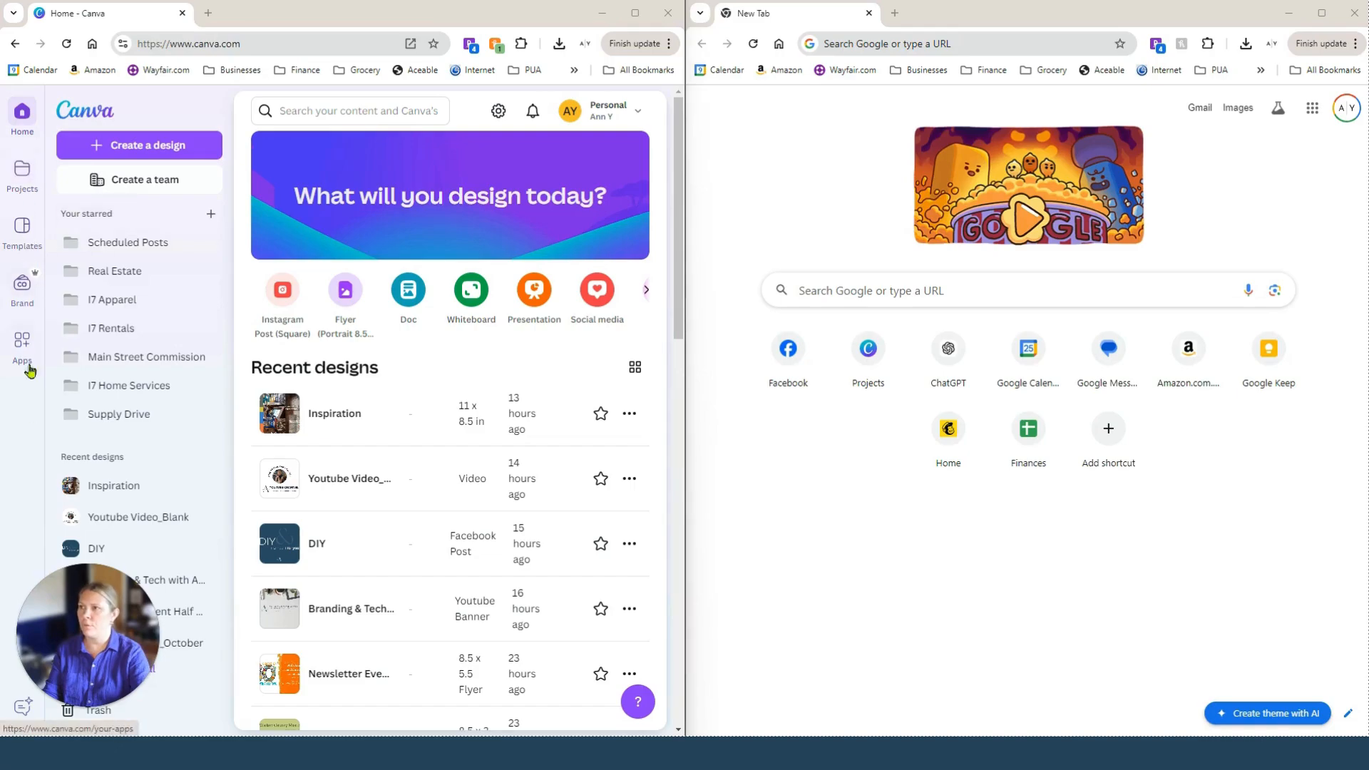
# - Create a new Brand Kit named Practice Brand
pyautogui.click(23, 288)
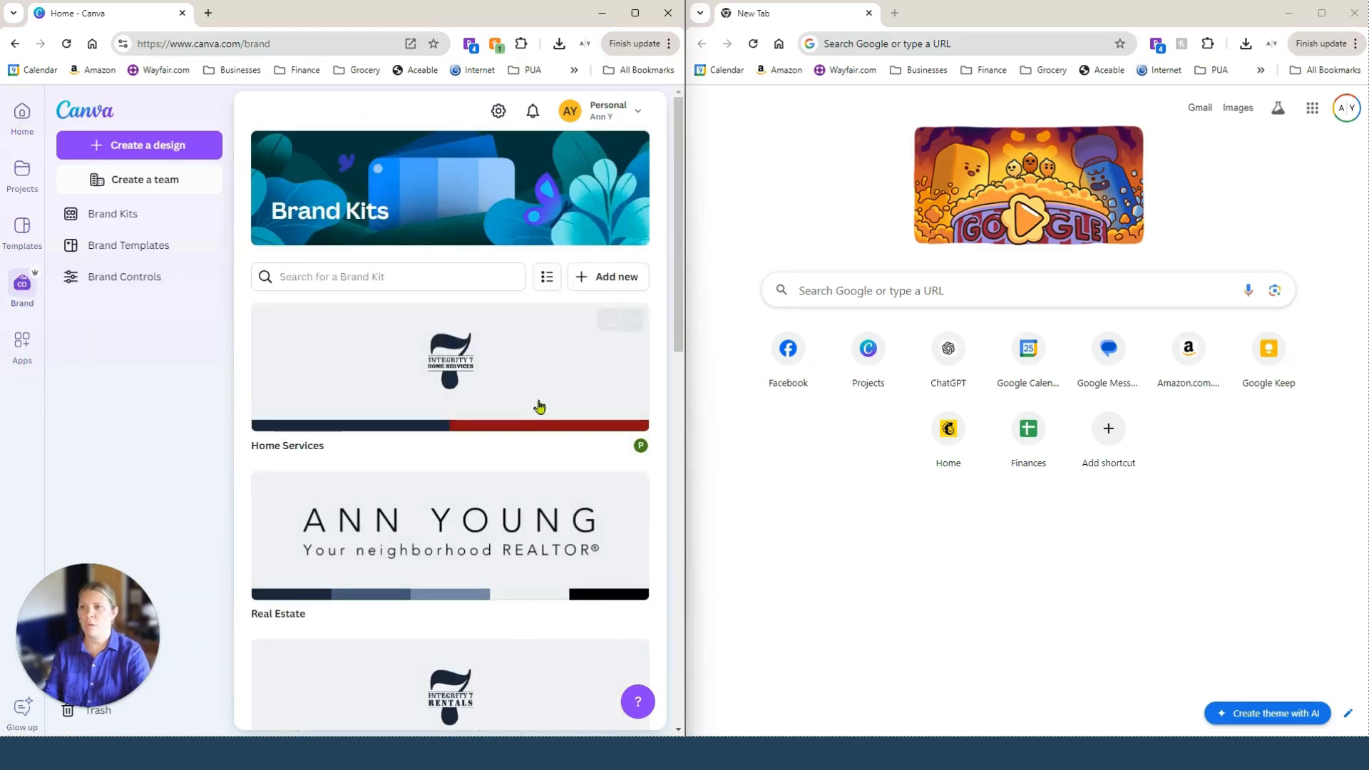
pyautogui.click(618, 280)
pyautogui.click(287, 412)
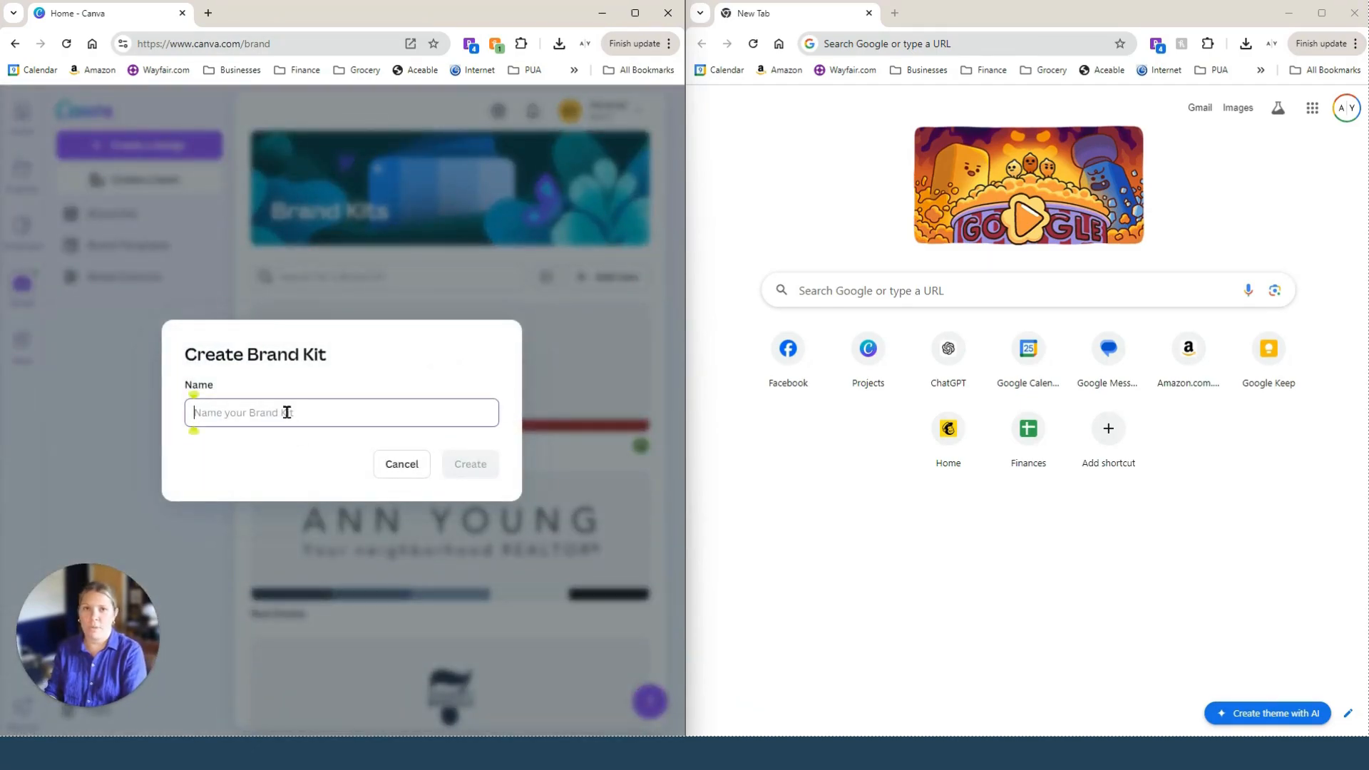
pyautogui.write('Practice Brand')
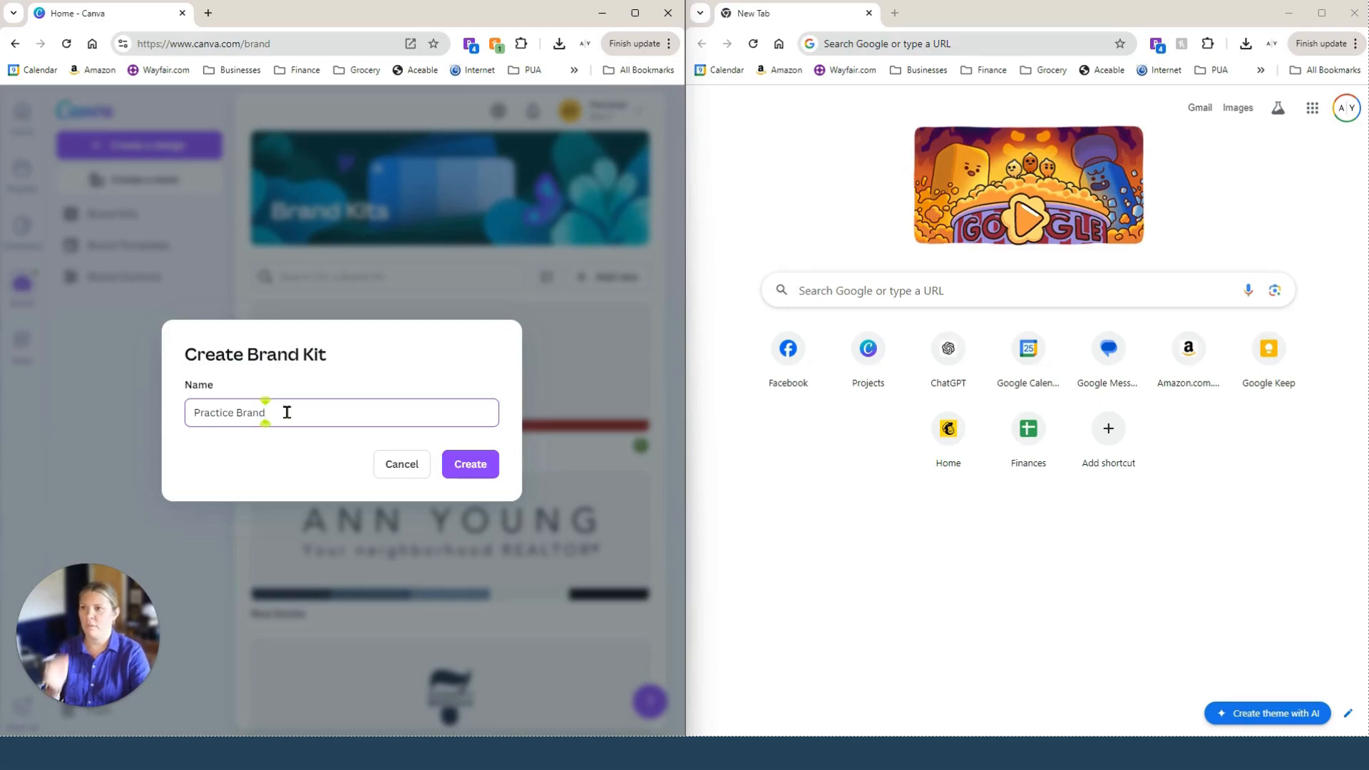
pyautogui.click(474, 465)
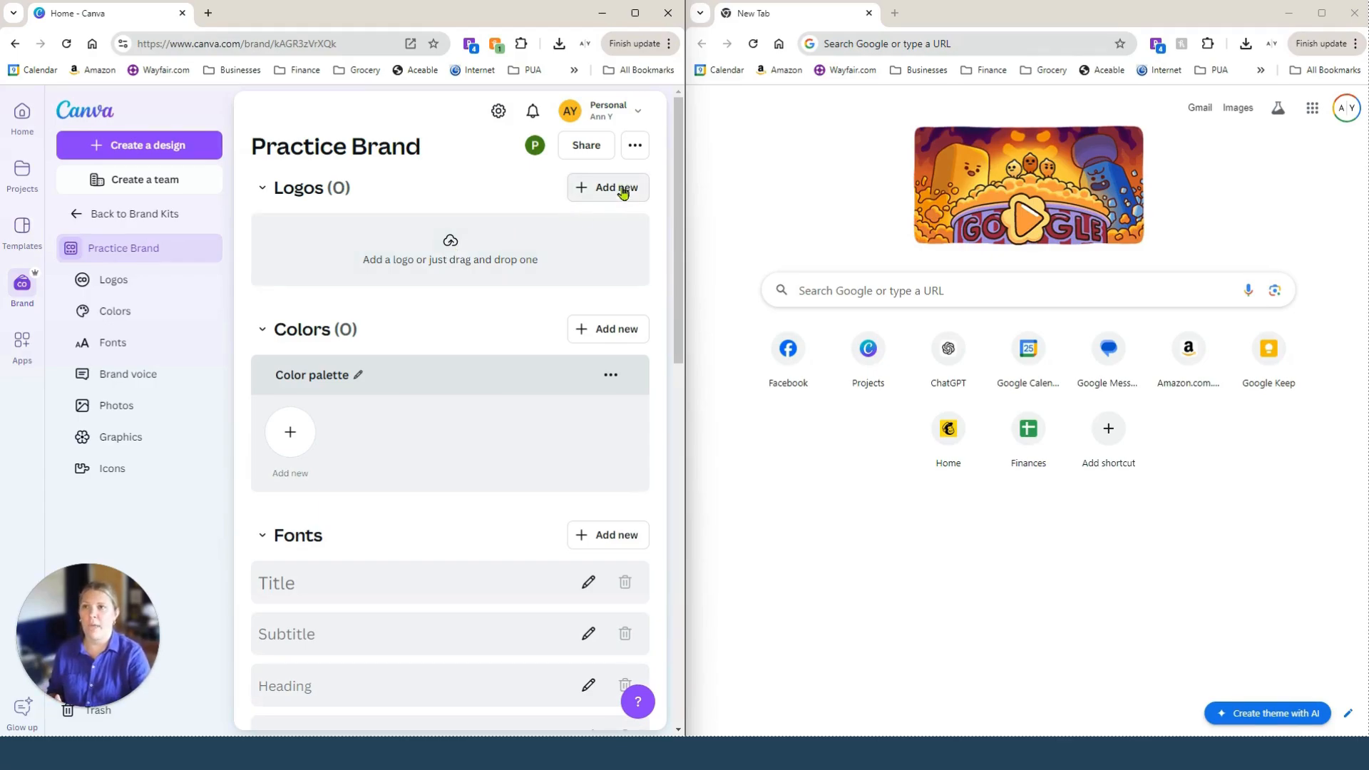
# - Upload the image (3) file from Downloads as the Practice Brand logo
pyautogui.click(406, 249)
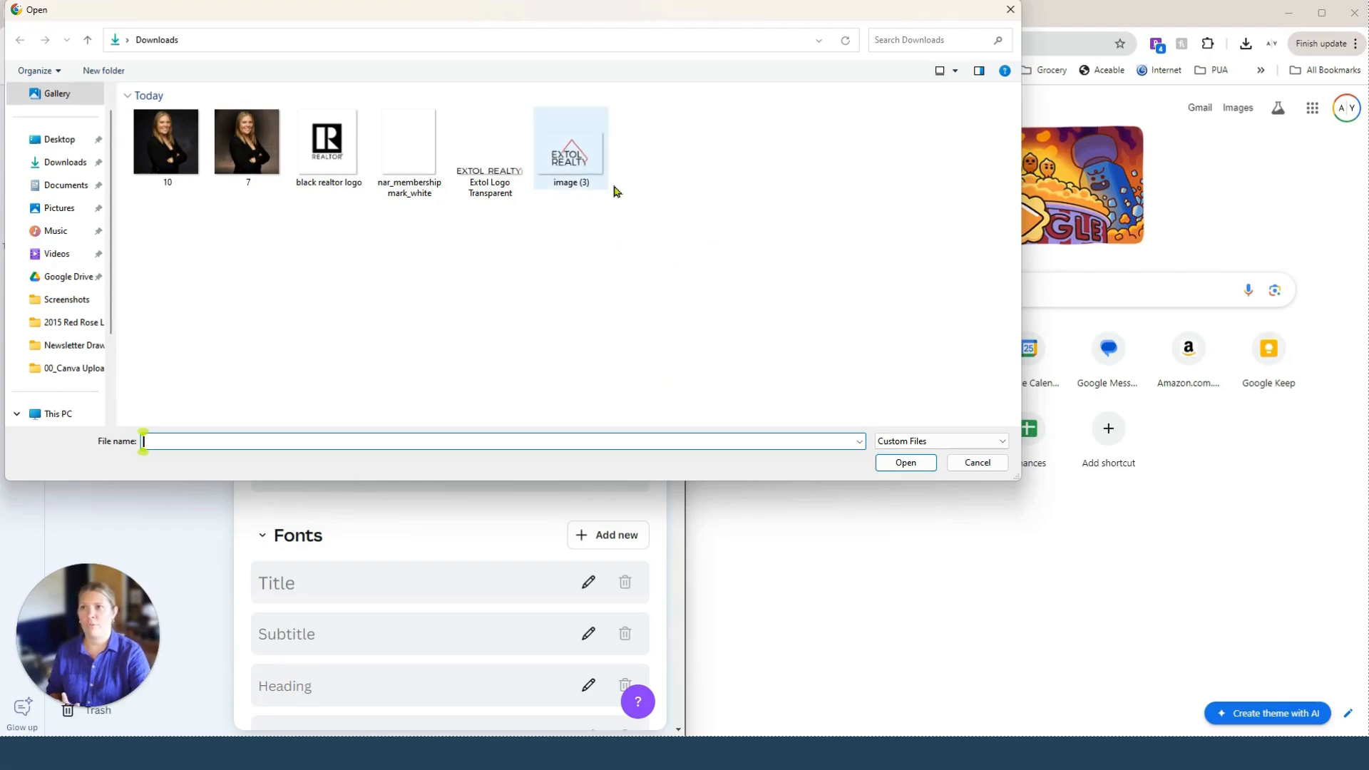
pyautogui.click(574, 153)
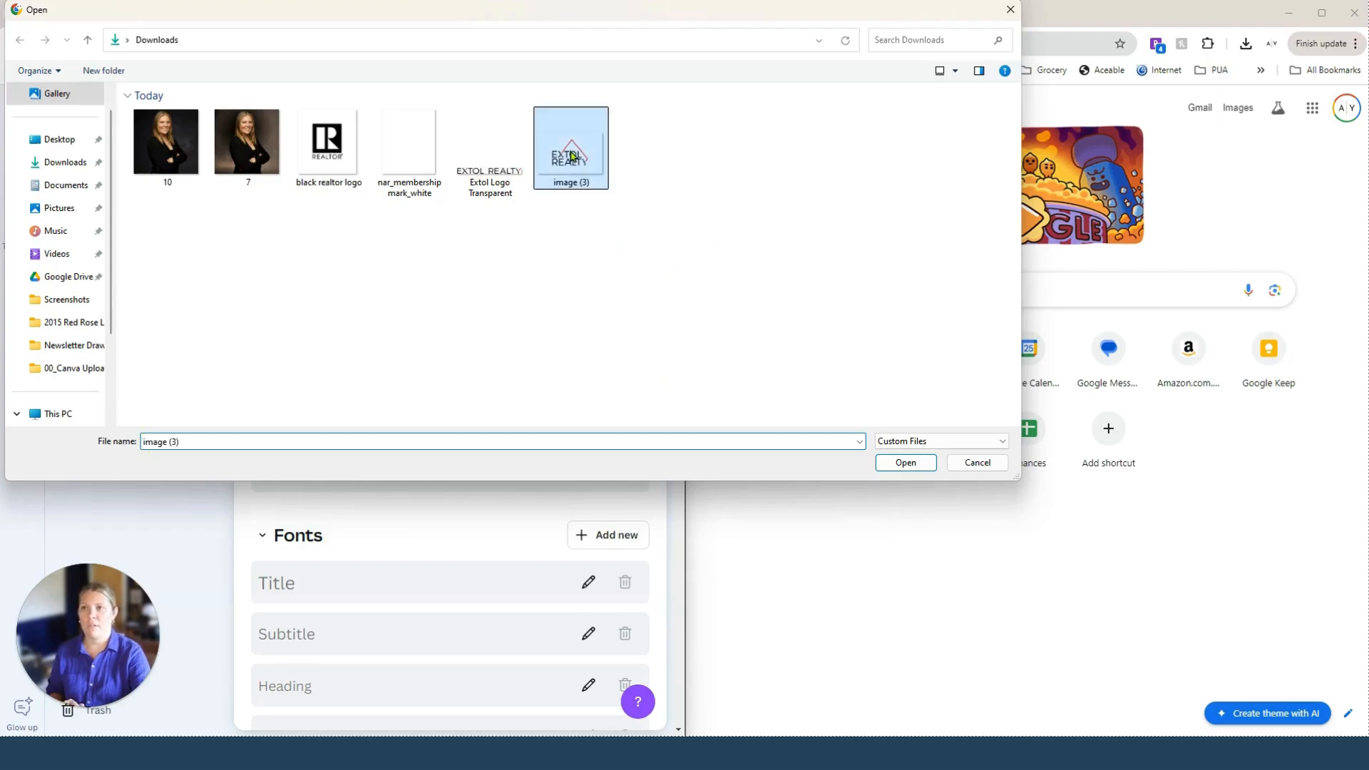
pyautogui.click(906, 463)
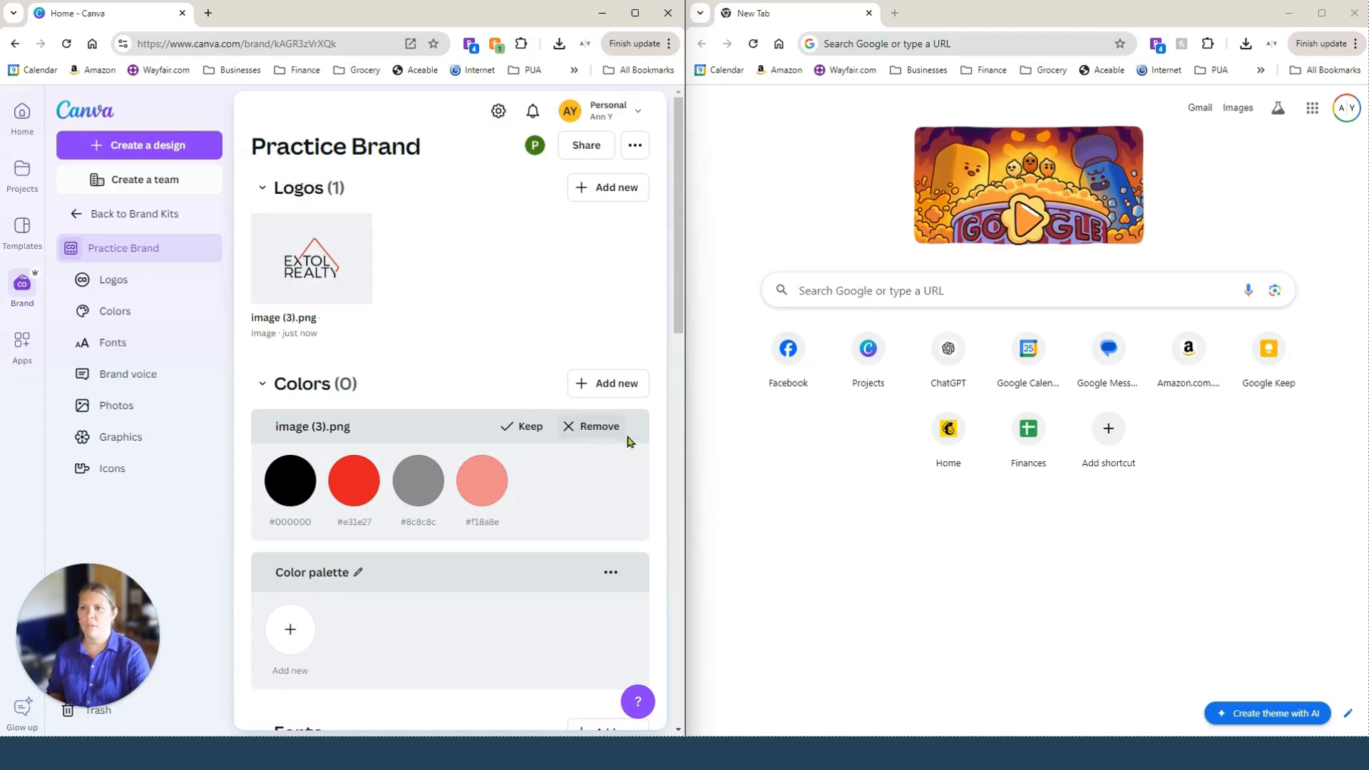
# - Keep the colour palette extracted from the logo, and remove its pink #f18a8e and grey #8c8c8c swatches
pyautogui.click(524, 428)
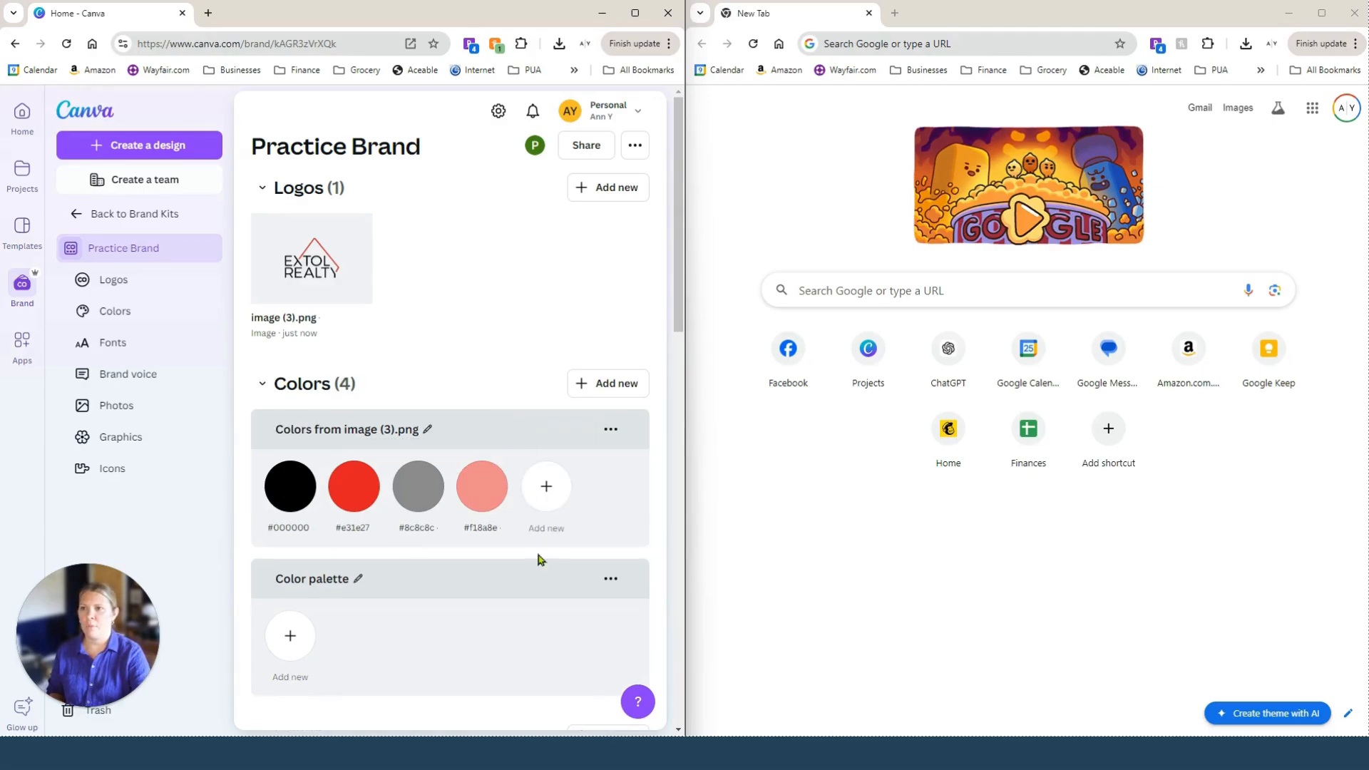
pyautogui.click(506, 464)
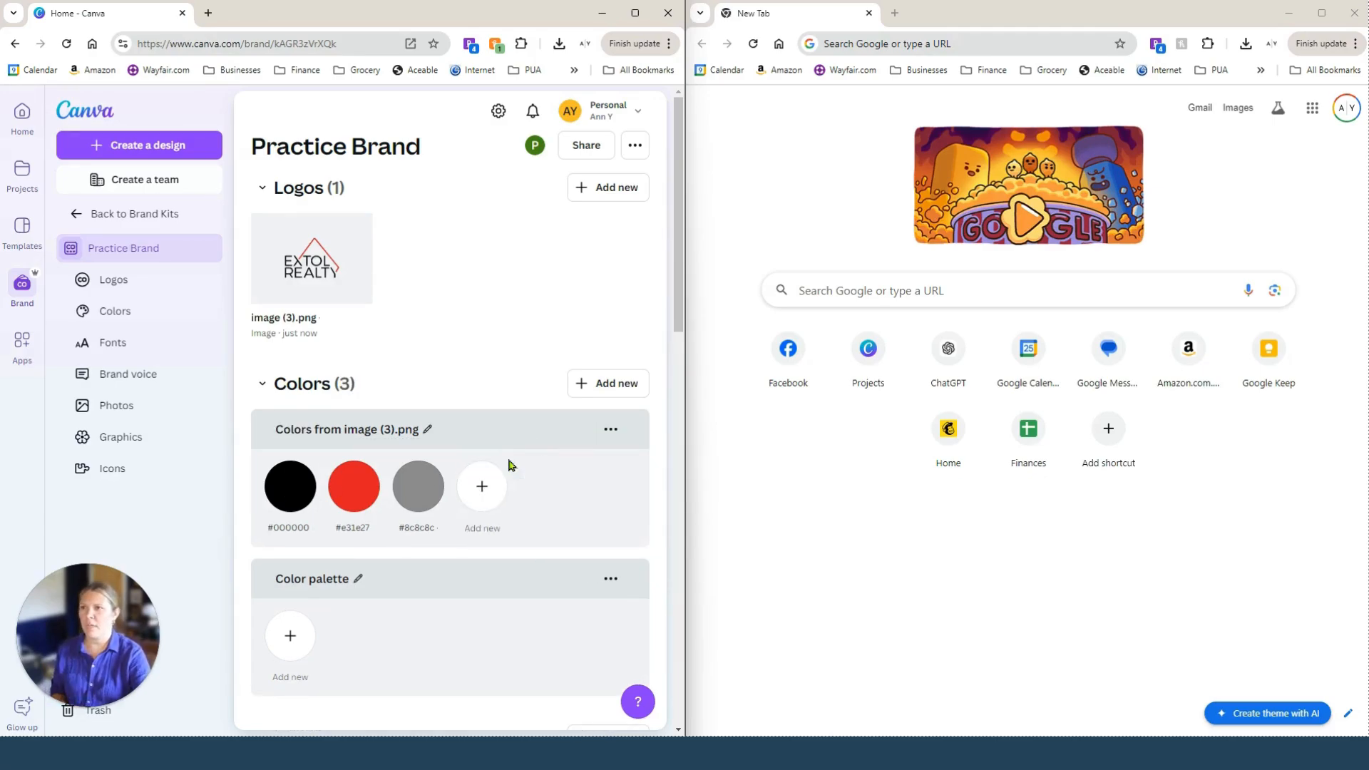
pyautogui.click(442, 464)
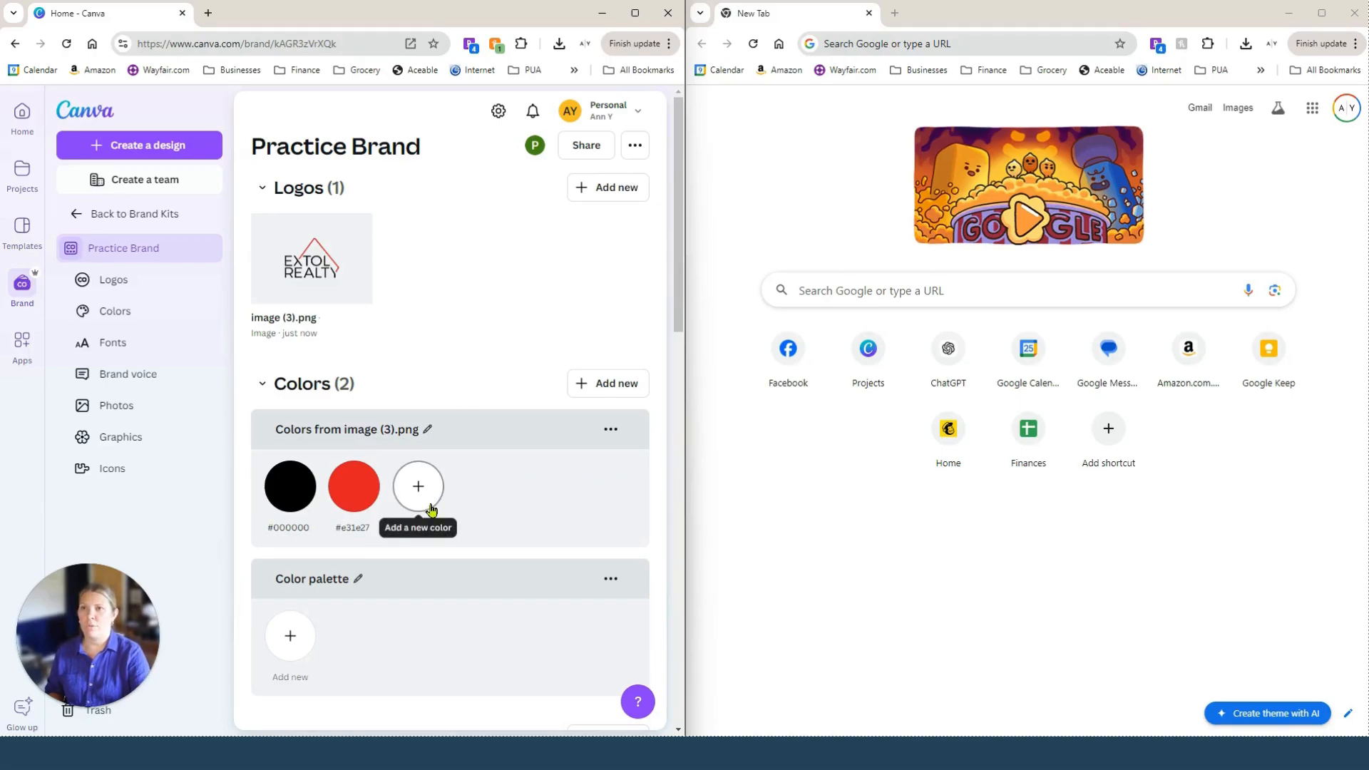
# - In the other browser window, search Google for coolors, open the Coolors site and start its palette generator
pyautogui.click(939, 292)
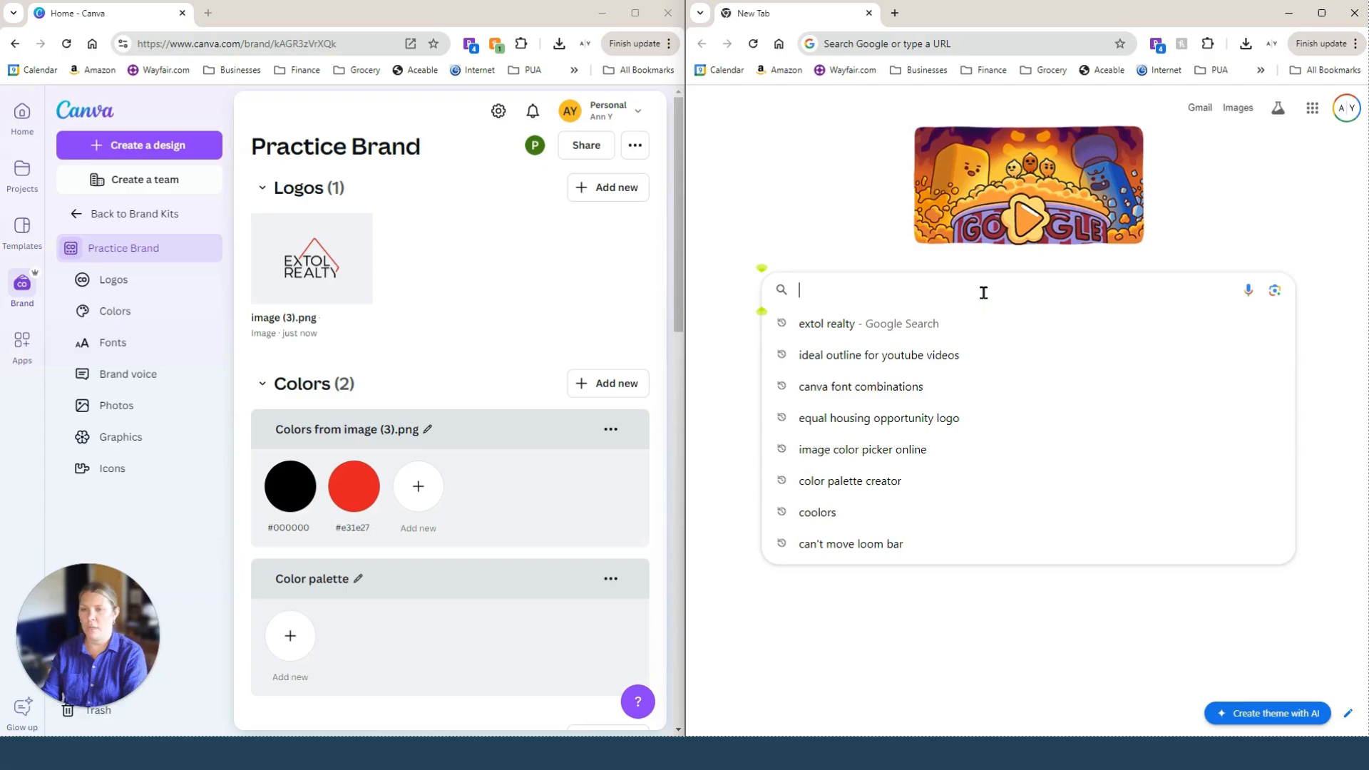
pyautogui.write('cool')
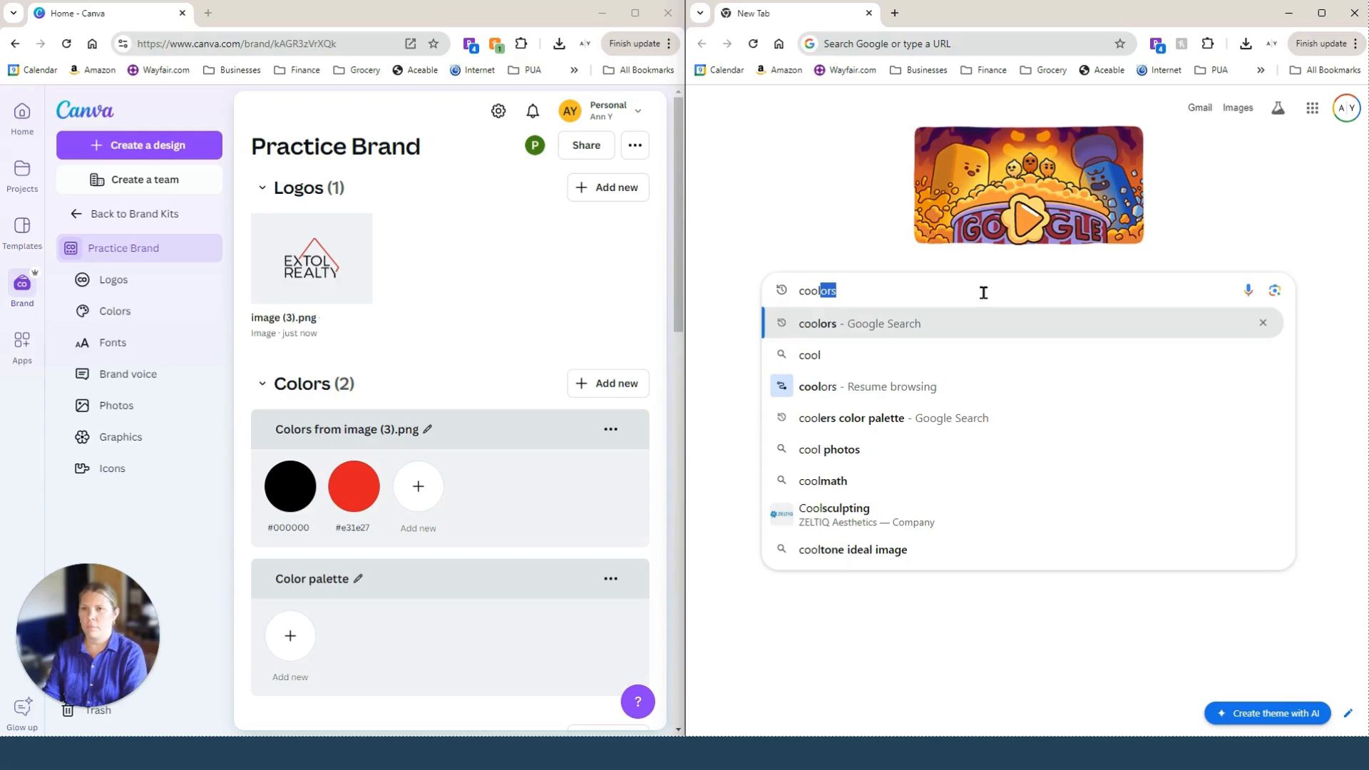
pyautogui.write('ors')
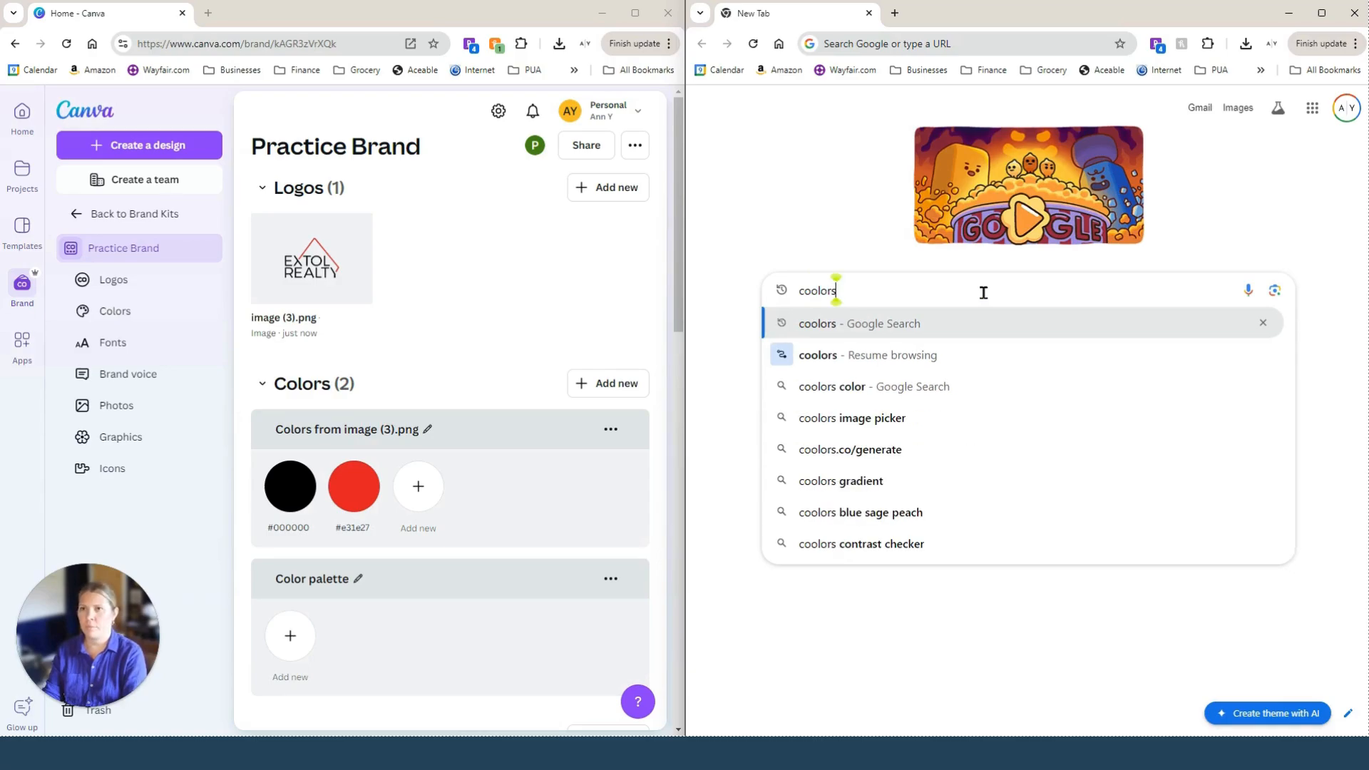
pyautogui.press('Return')
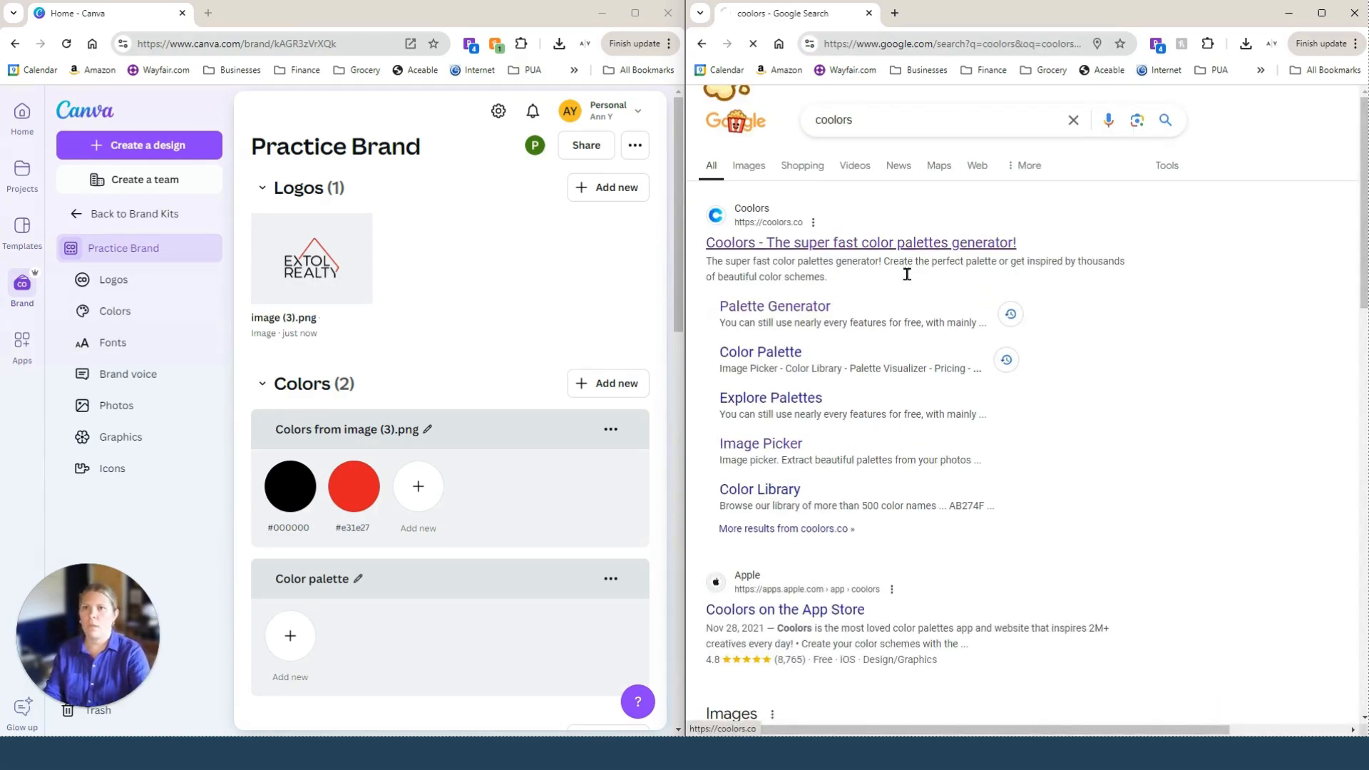
pyautogui.click(908, 244)
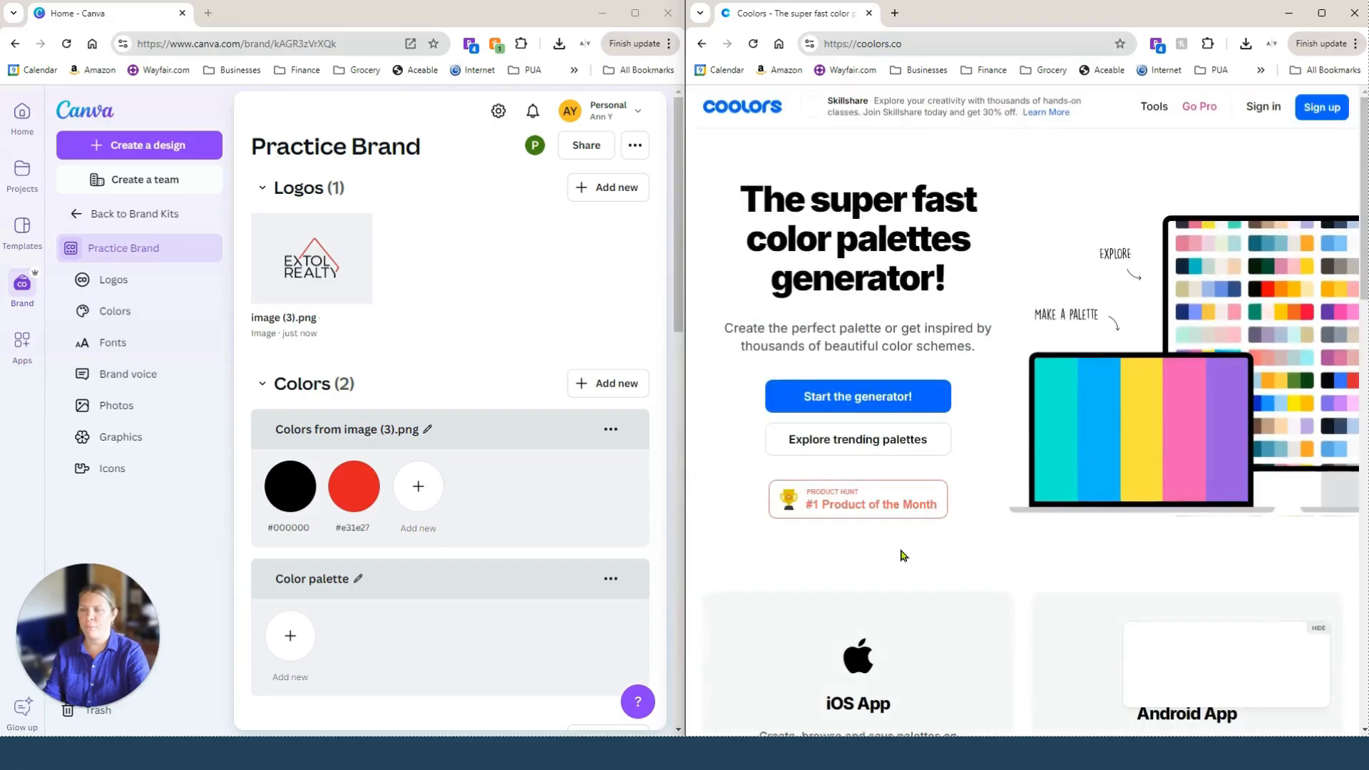
pyautogui.click(856, 399)
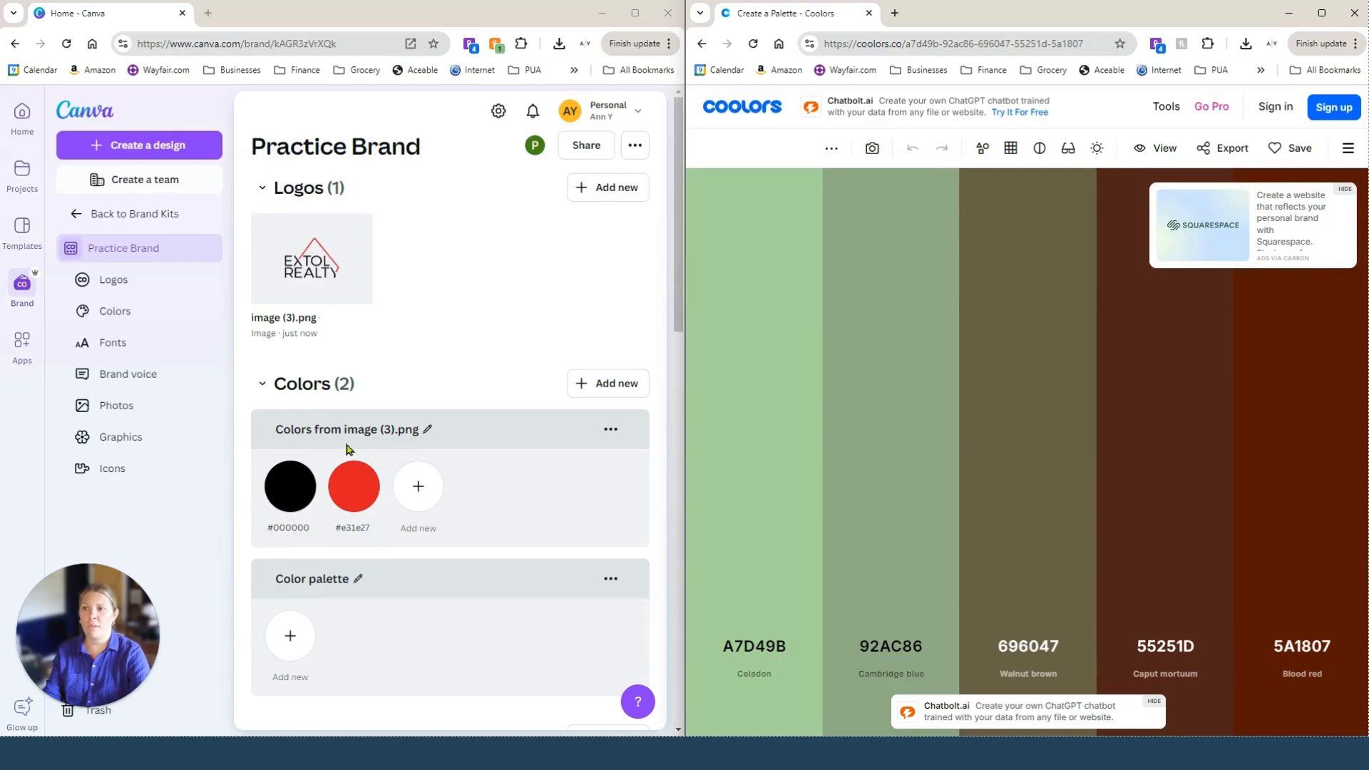
# - Set the first palette colour to 000000 and lock it
pyautogui.click(763, 648)
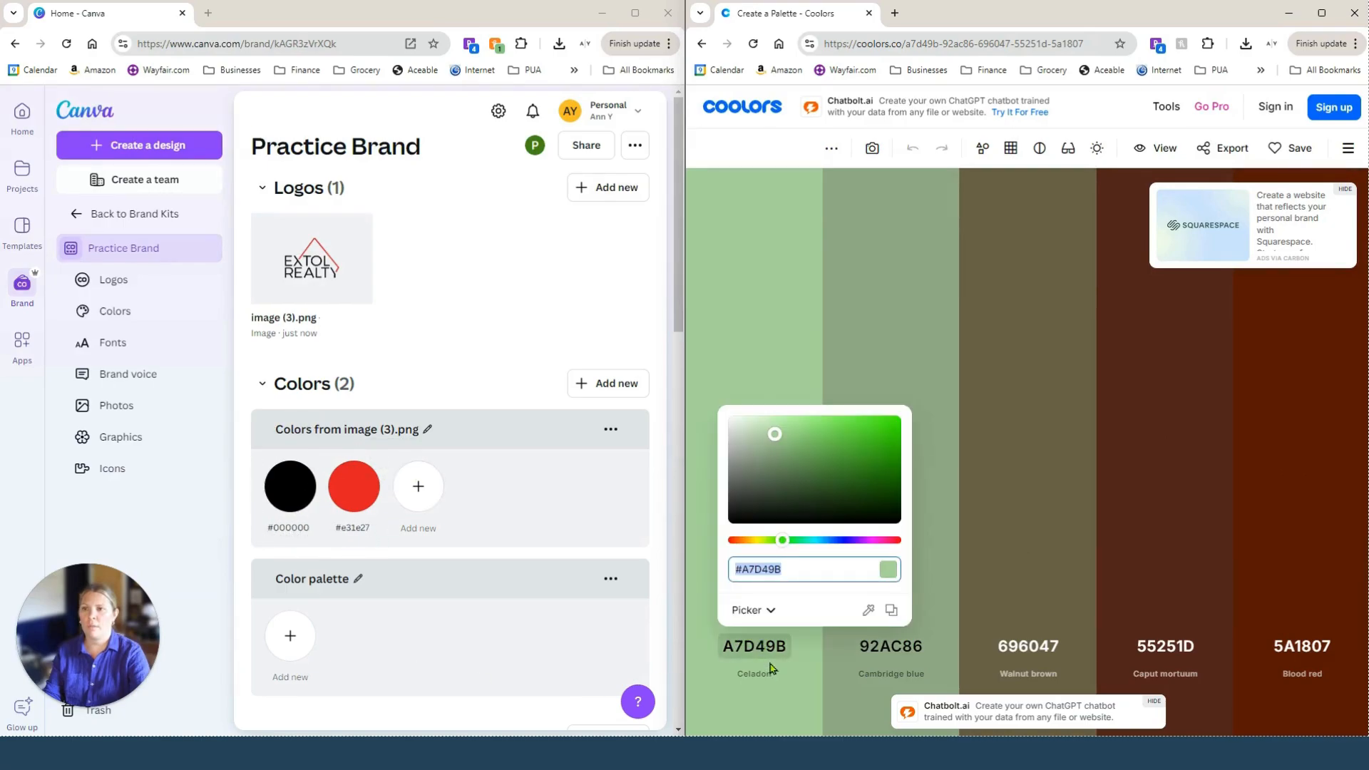
pyautogui.write('000000')
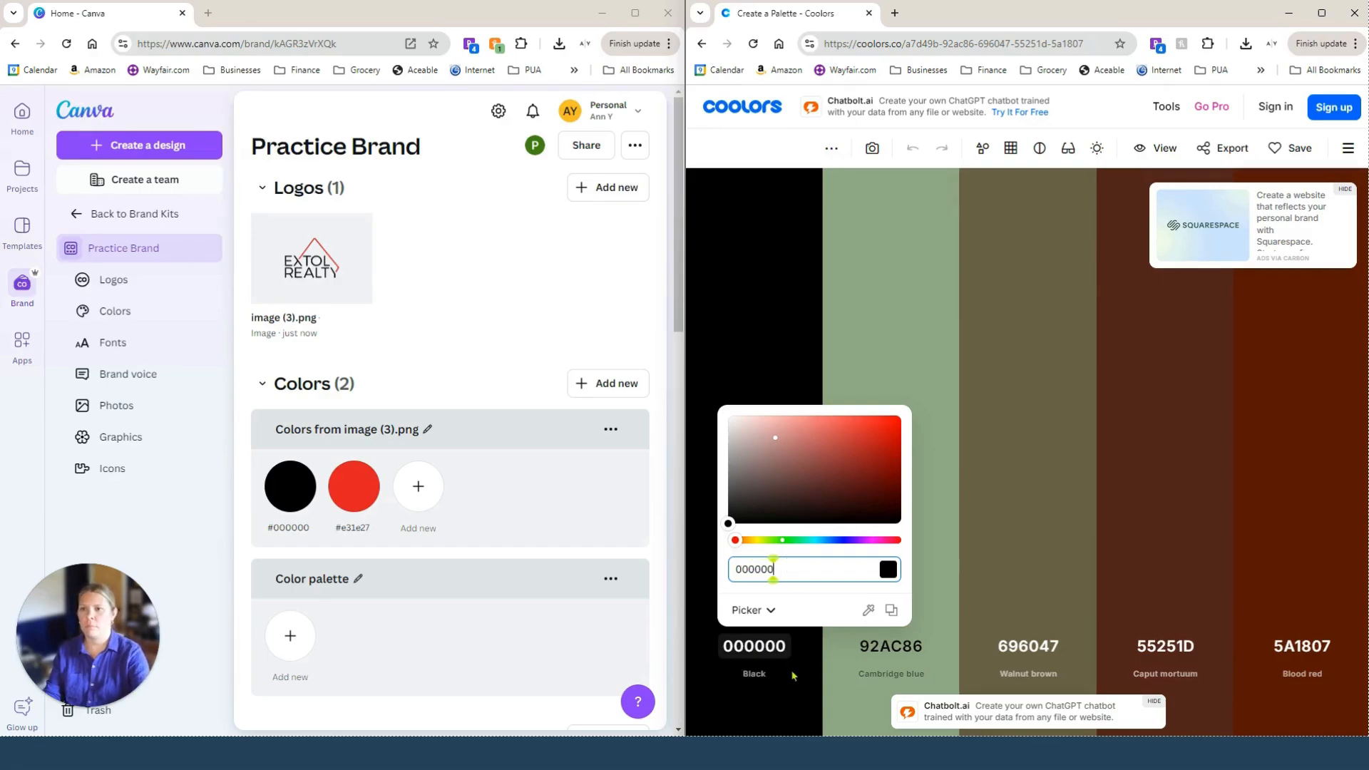
pyautogui.click(792, 670)
pyautogui.click(756, 589)
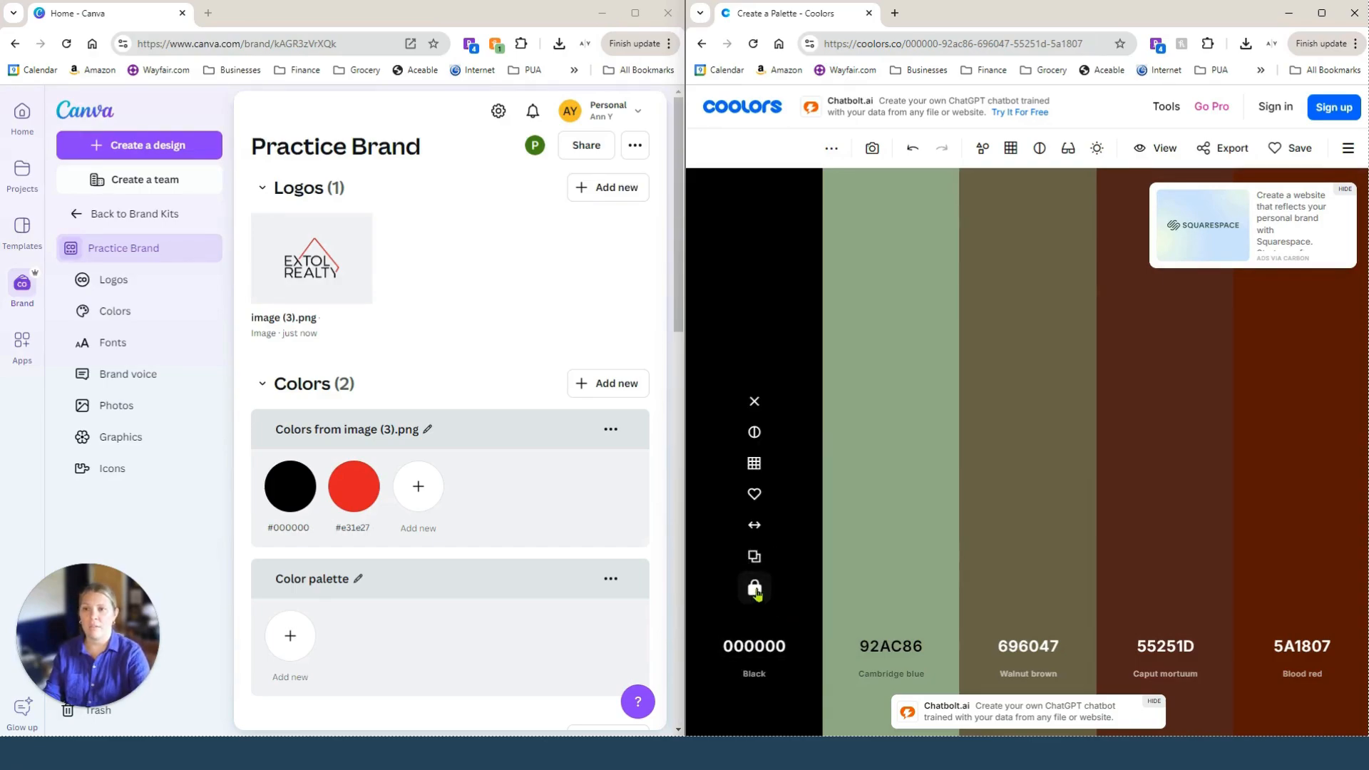
# - Set the second palette colour to e31e27 and lock it
pyautogui.click(902, 646)
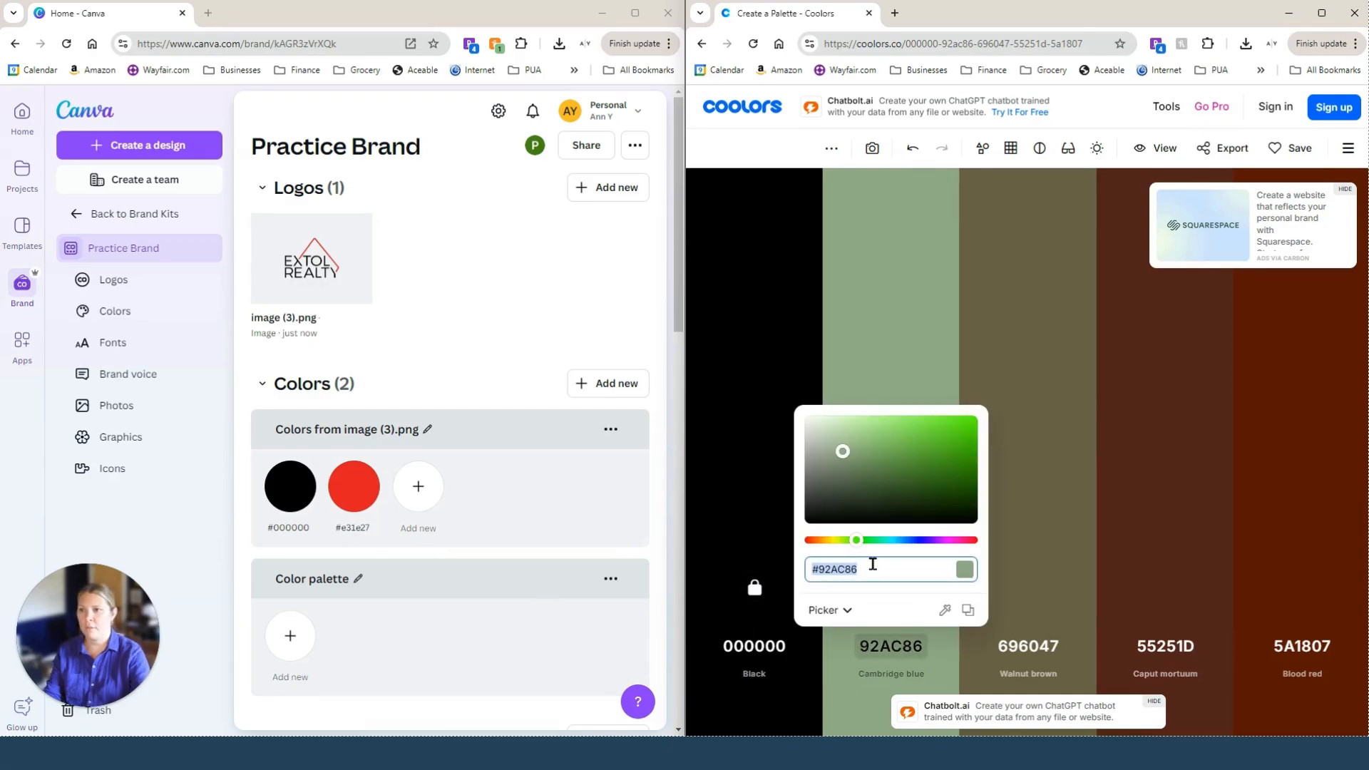
pyautogui.write('e3')
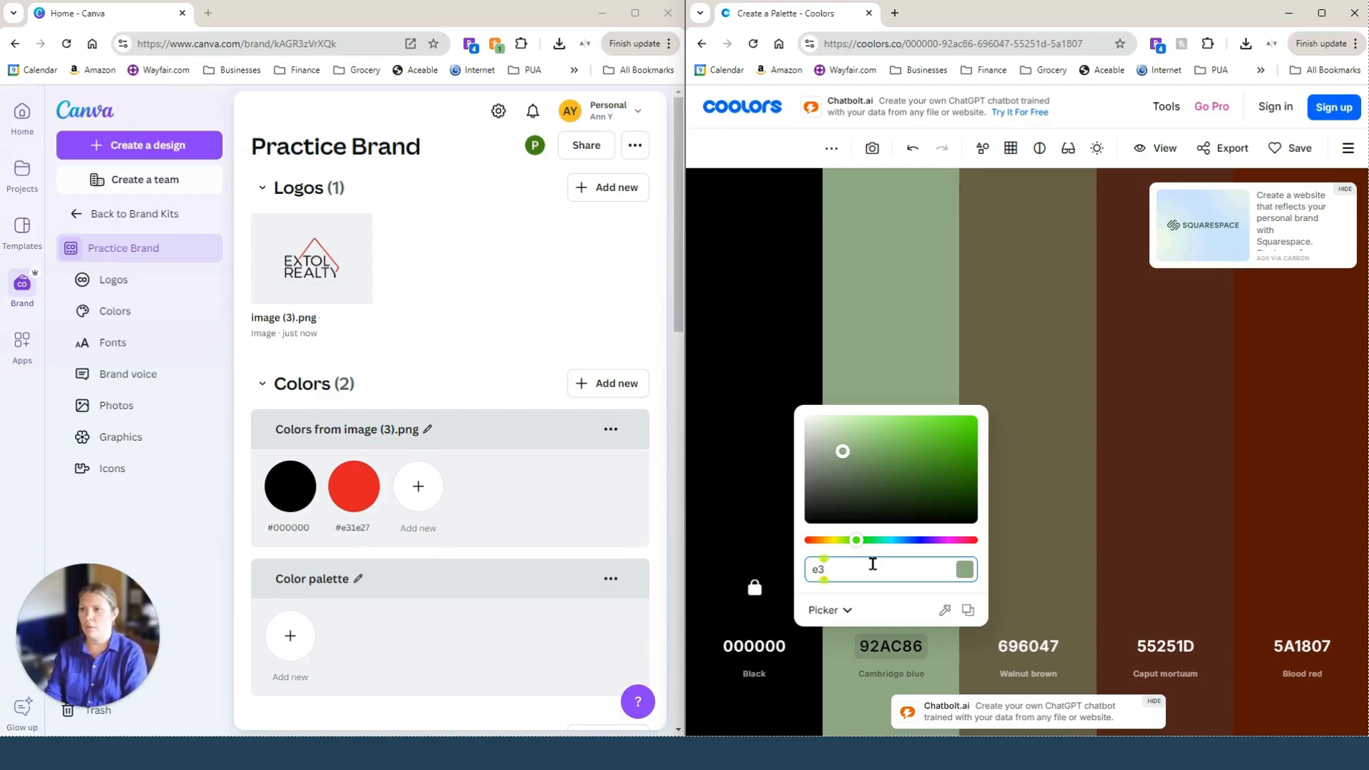
pyautogui.write('1e27')
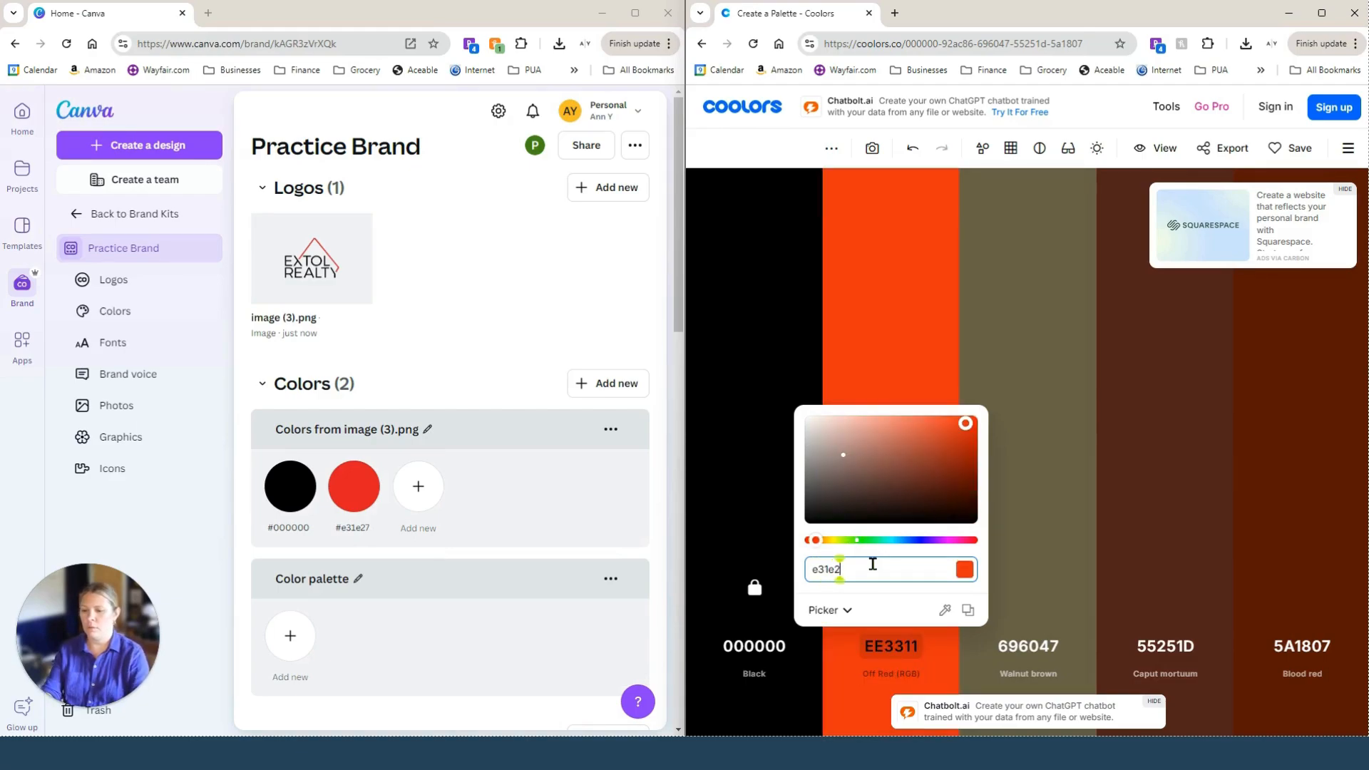
pyautogui.click(847, 663)
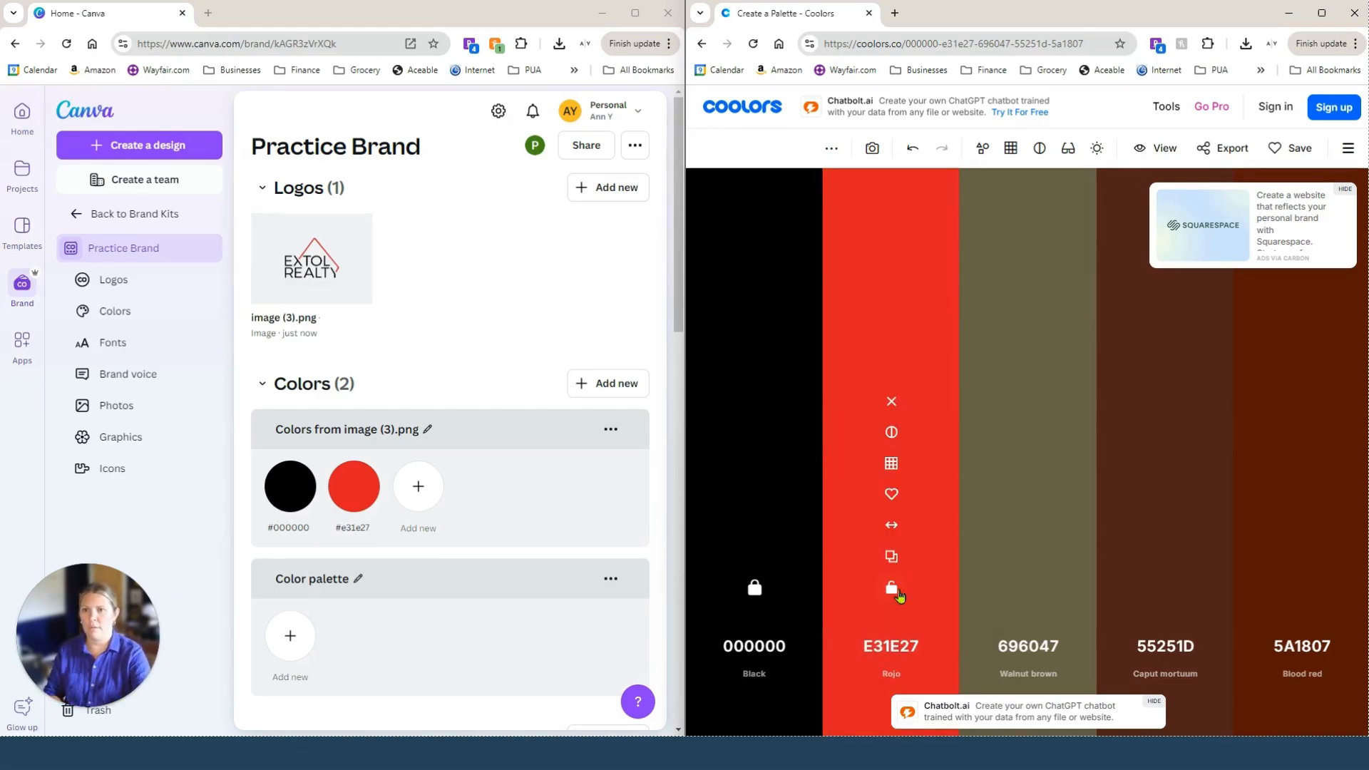
pyautogui.click(892, 587)
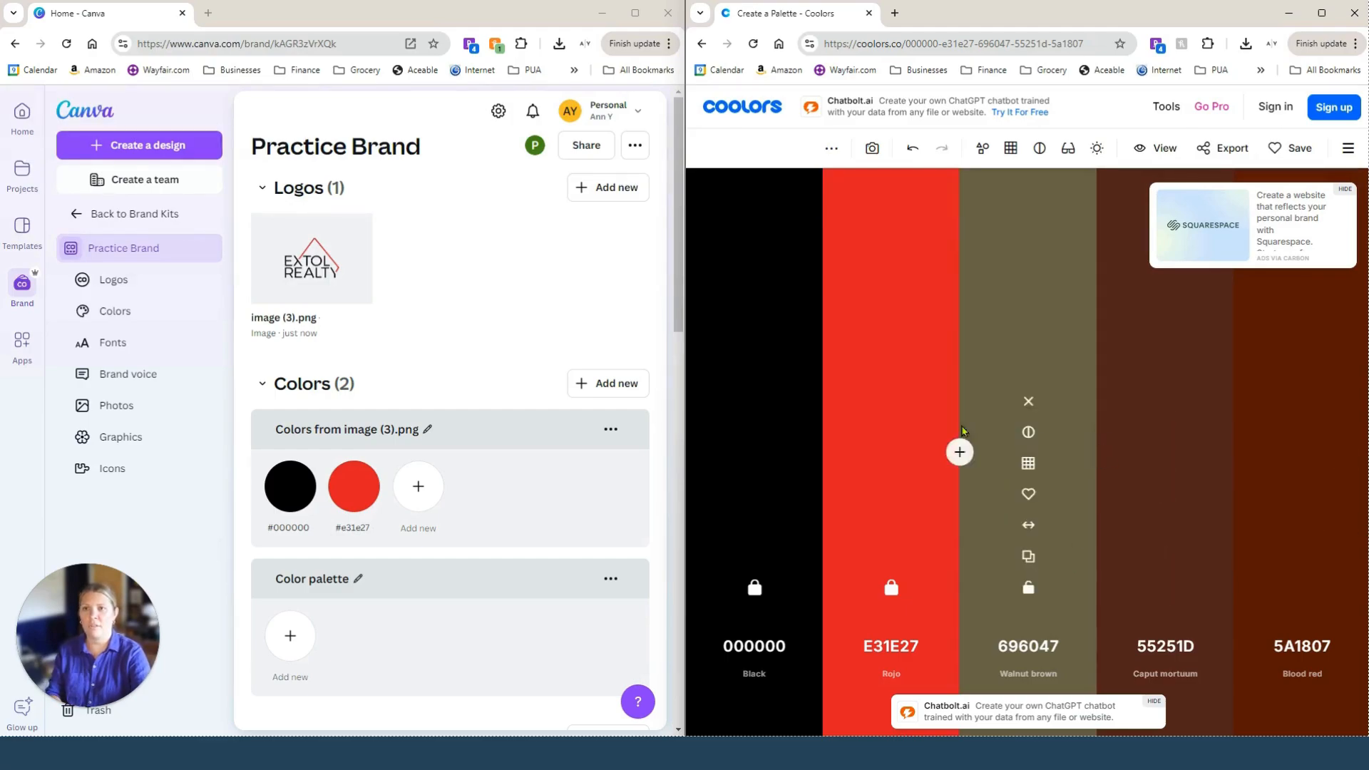
# - Generate several new palettes around the locked black and red, and remove the fifth colour
pyautogui.press('space')
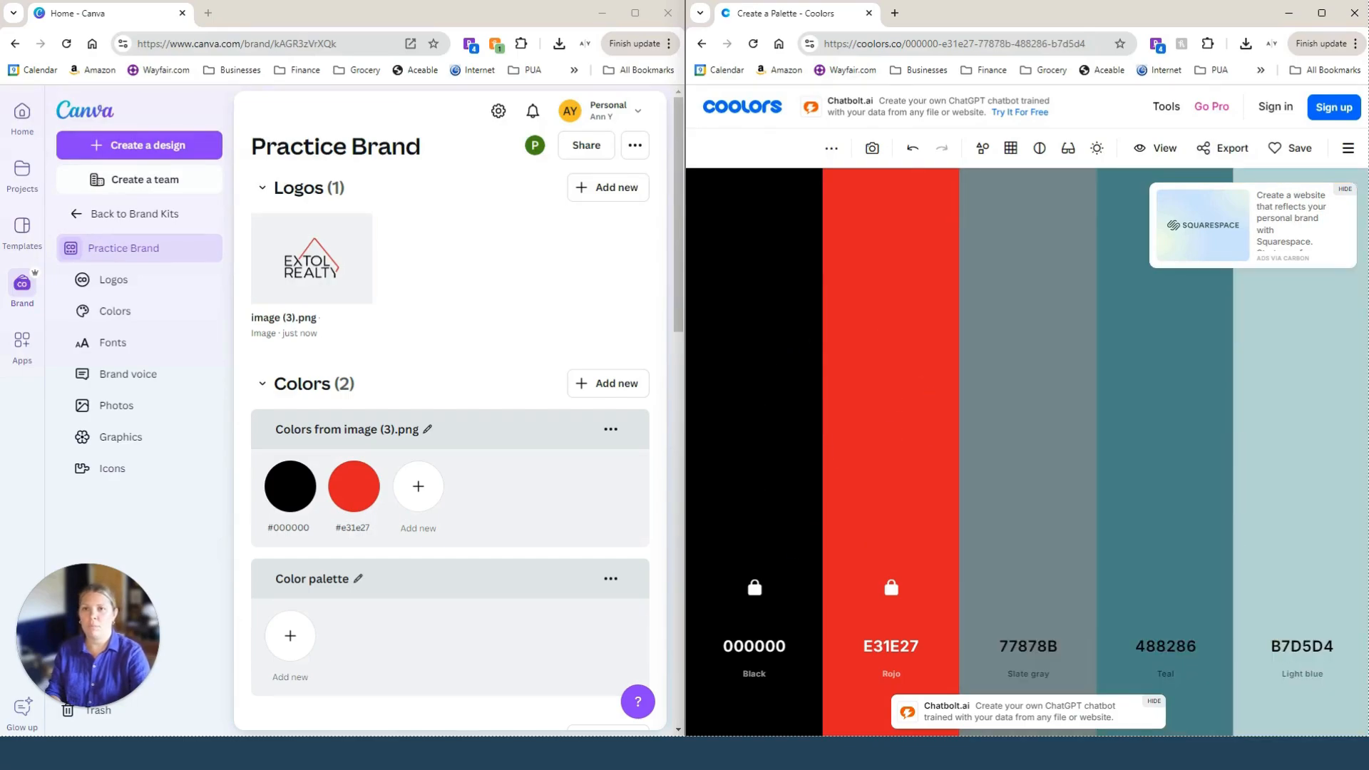
pyautogui.press('space')
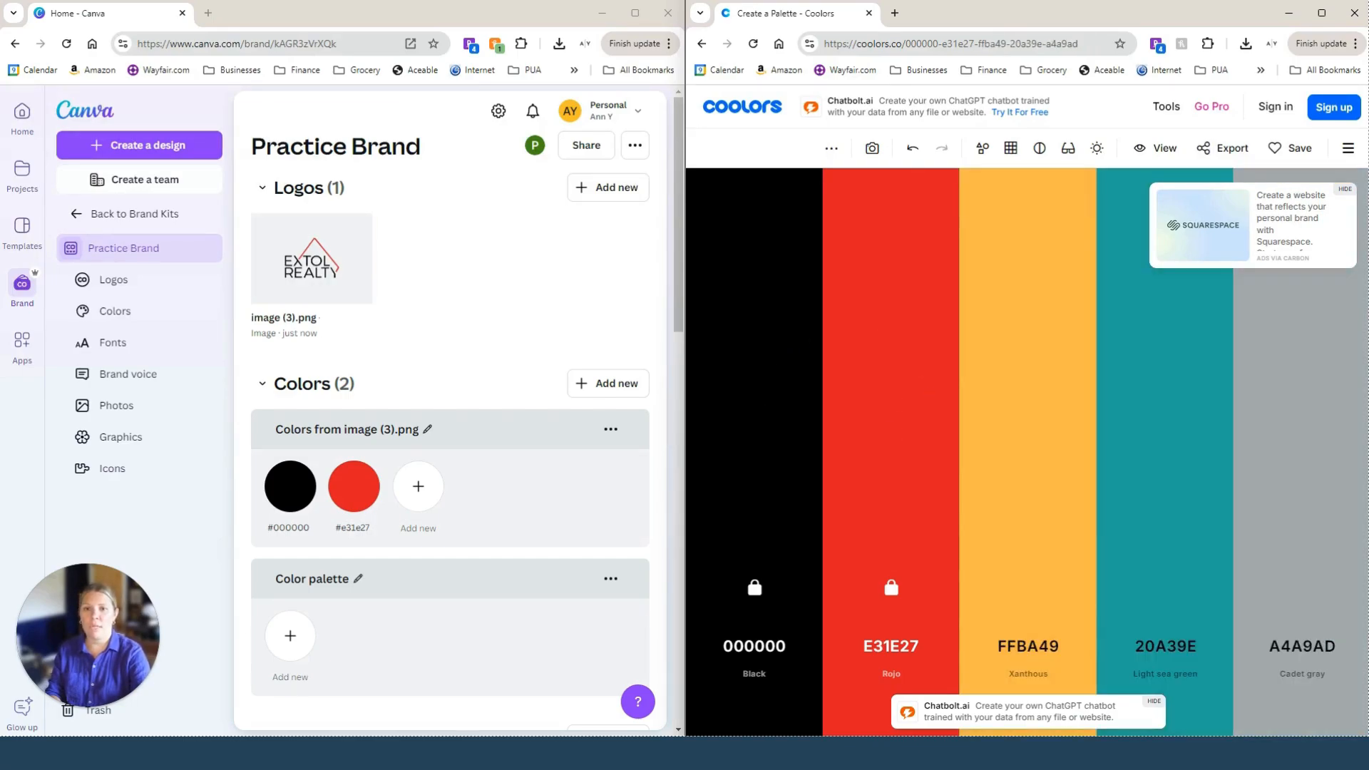
pyautogui.press('space')
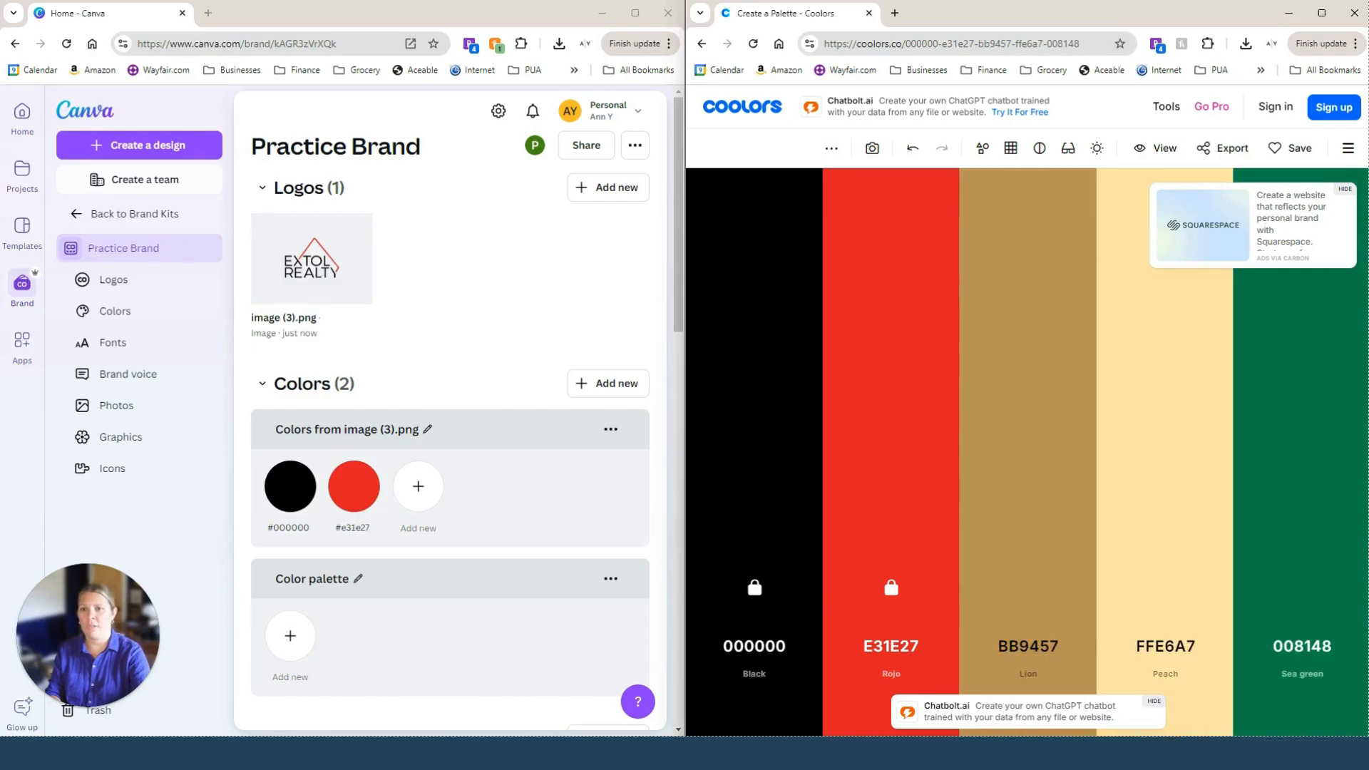
pyautogui.press('space')
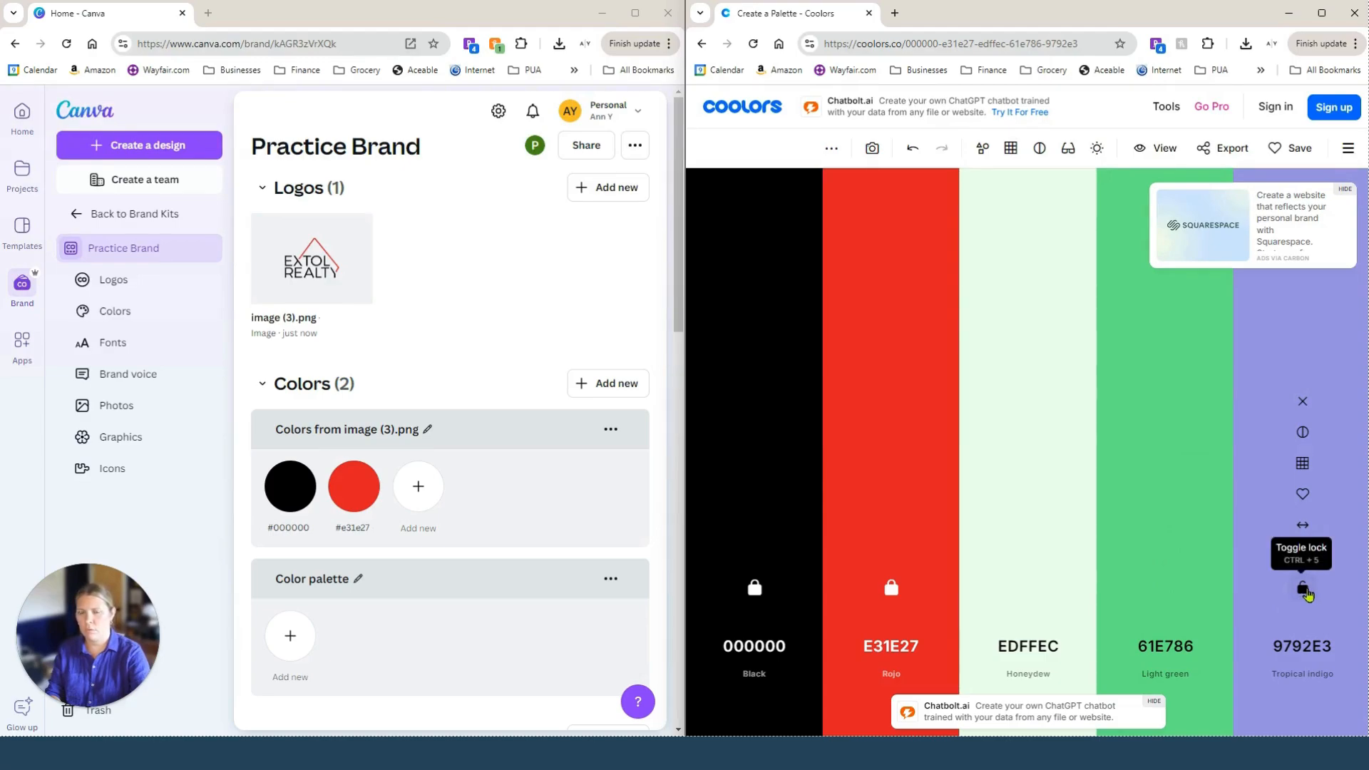
pyautogui.click(1302, 401)
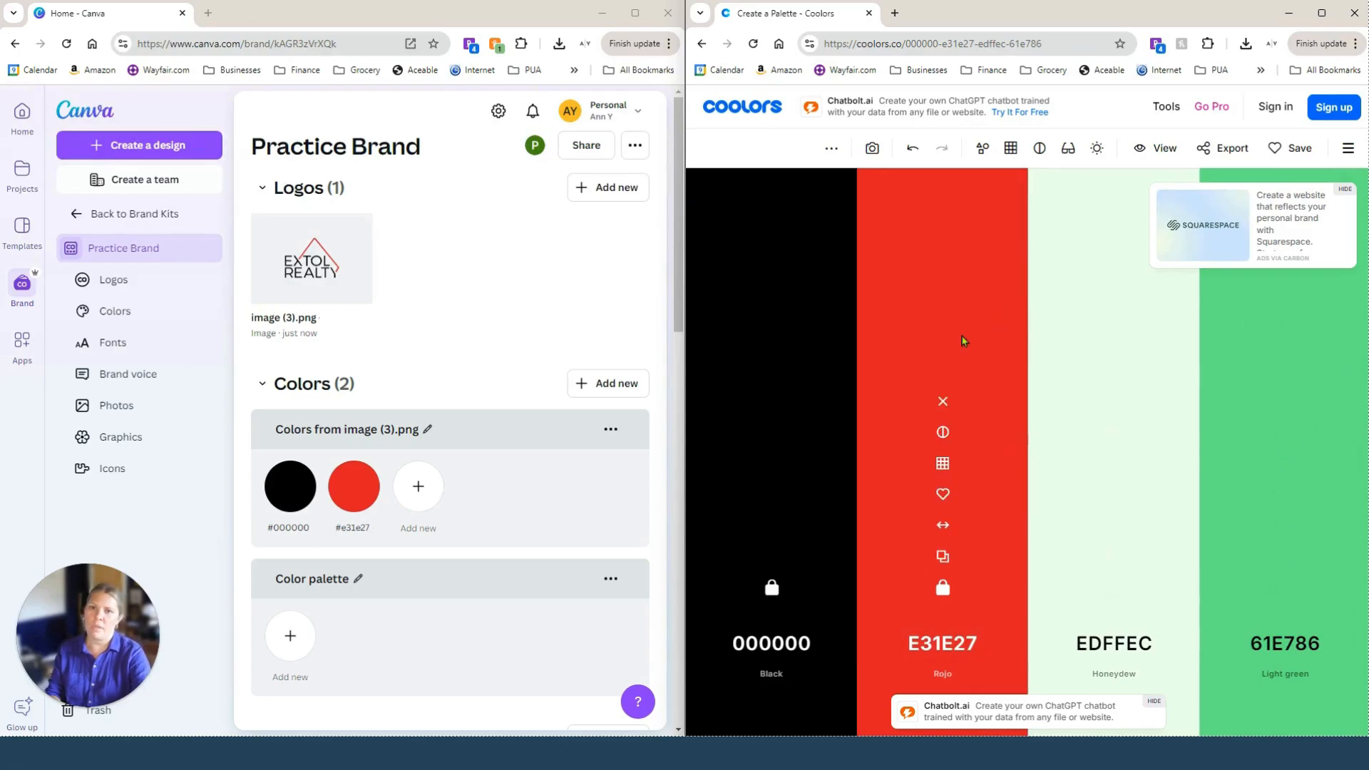
# - Regenerate the unlocked colours with white FFFFFF locked as the fourth, and lock steel blue 4D7EA8 as the third
pyautogui.press('space')
pyautogui.press('space')
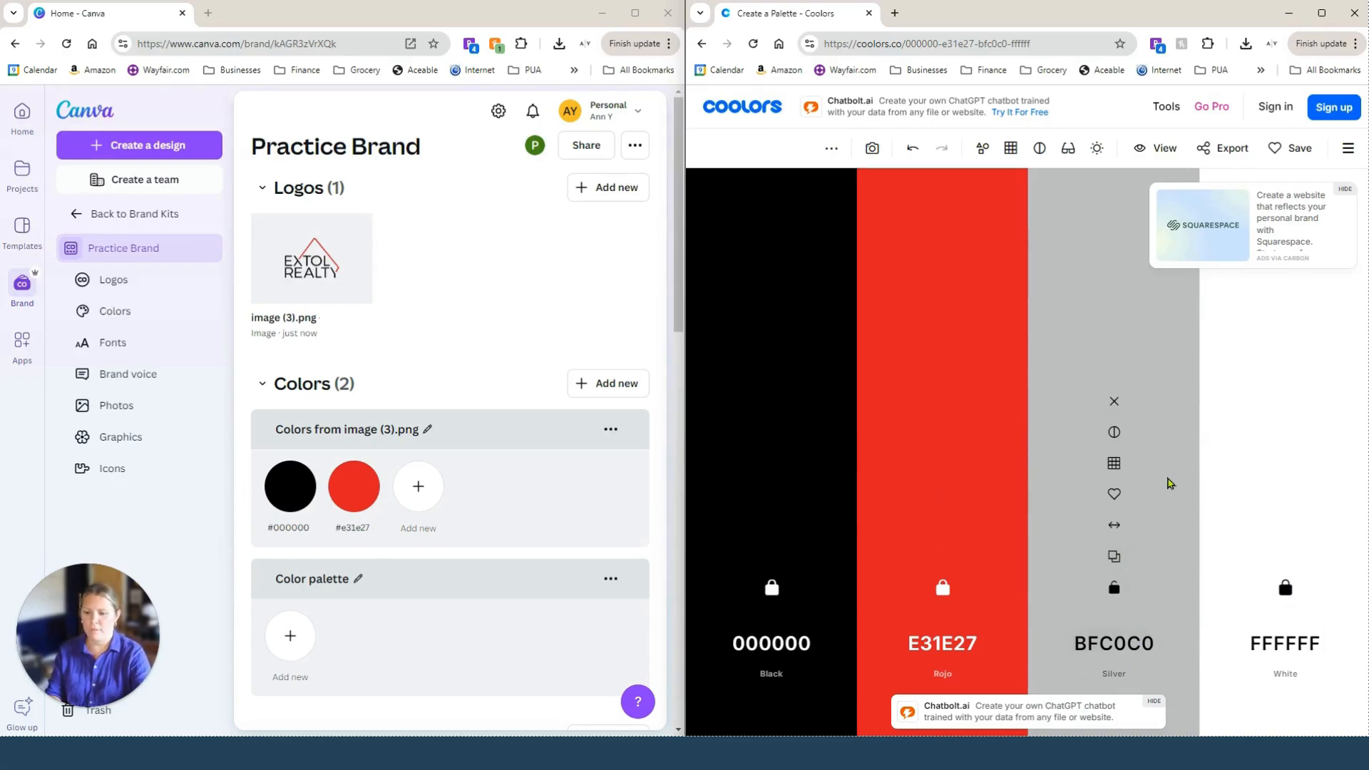
pyautogui.press('space')
pyautogui.press('space')
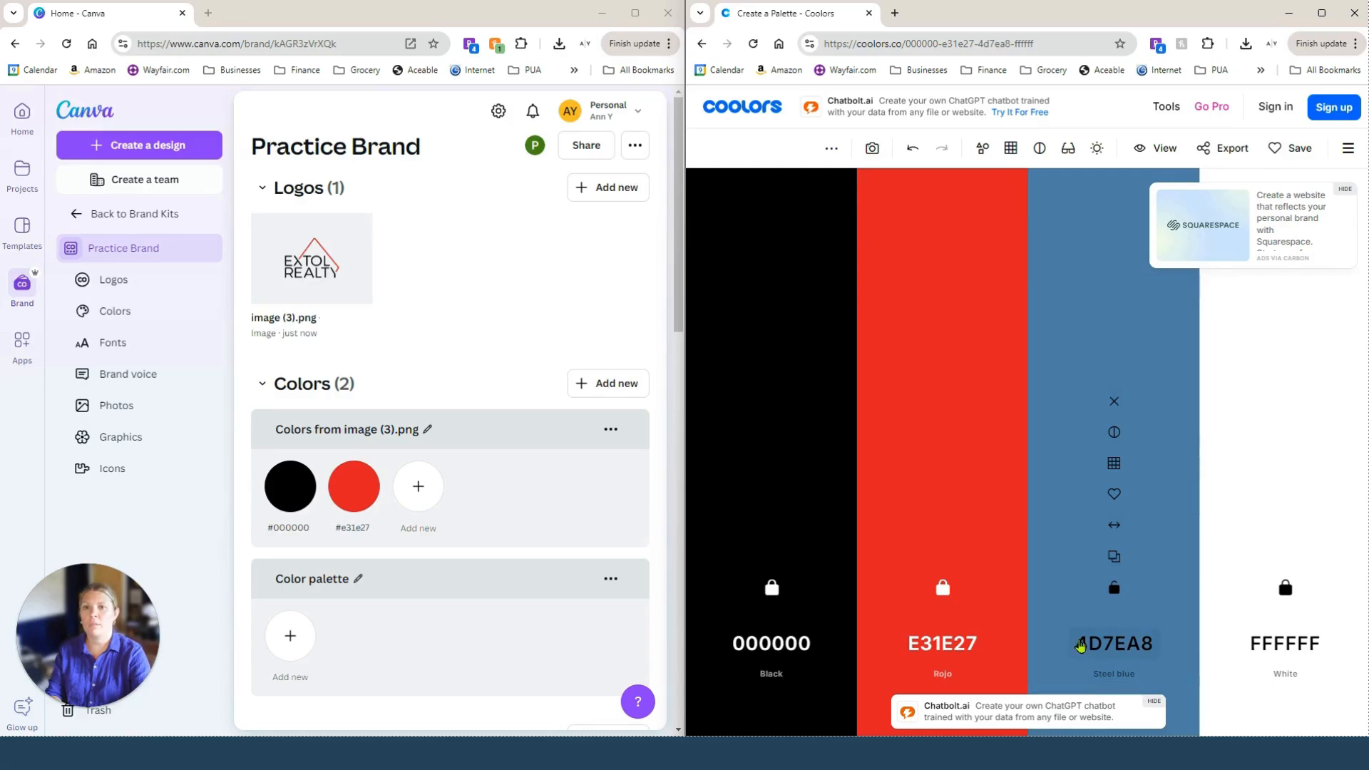
pyautogui.click(1114, 589)
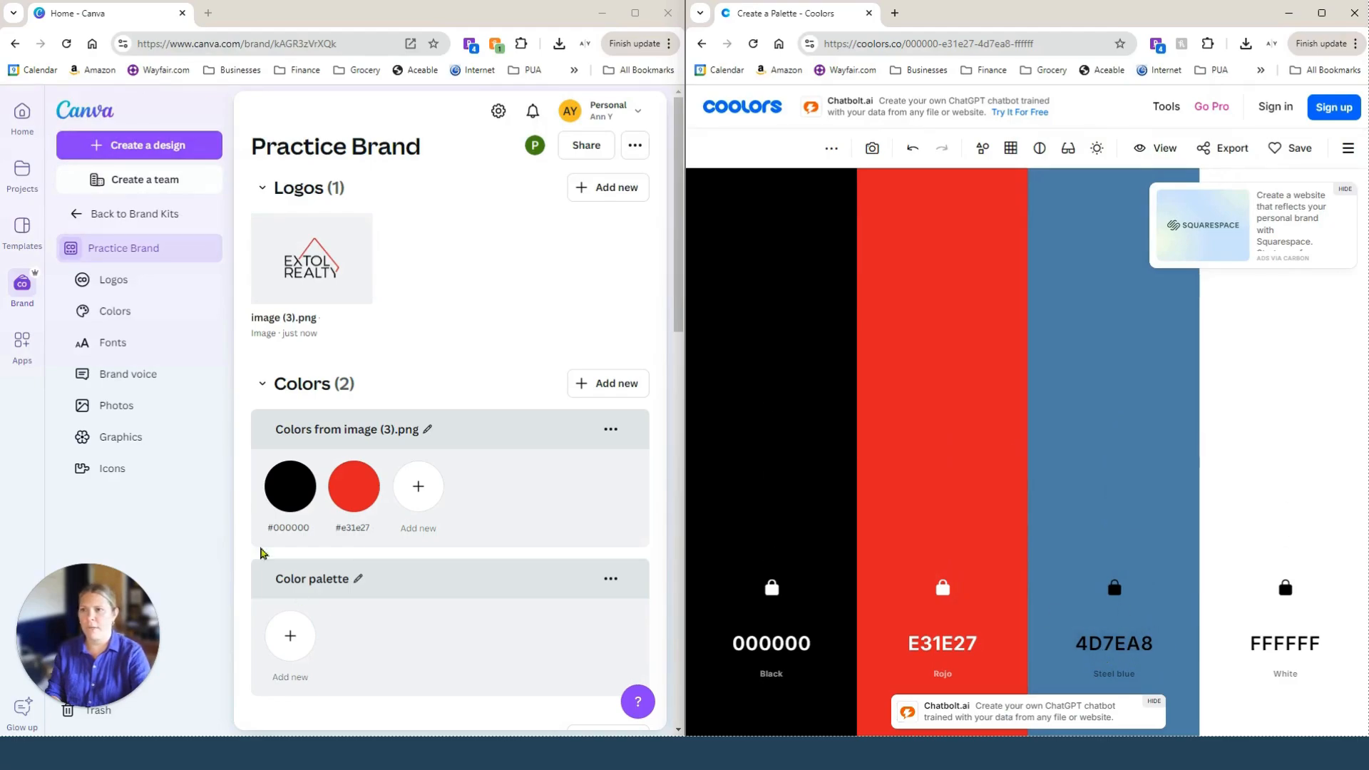
# - Add steel blue #4D7EA8 as a new colour in the Colors from image (3).png palette of the Canva brand kit
pyautogui.click(420, 488)
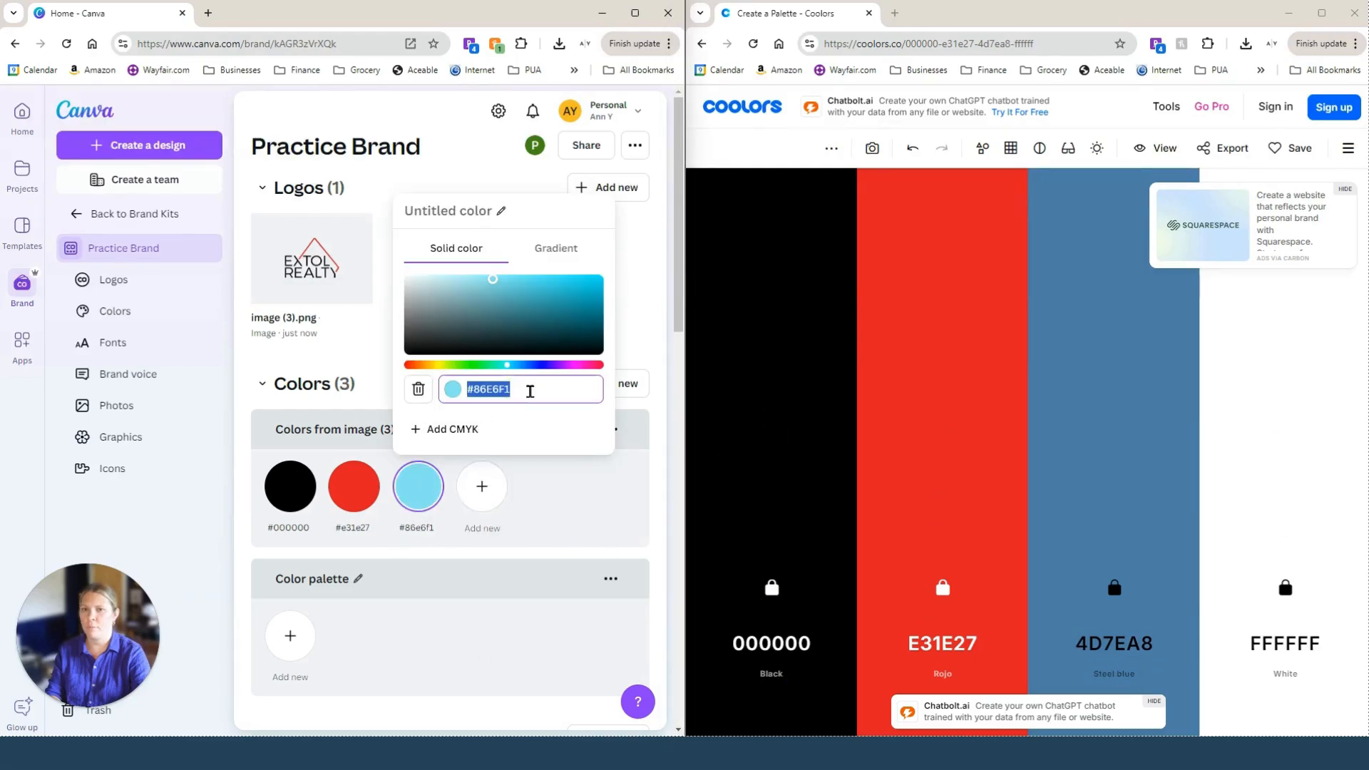
pyautogui.write('#4D')
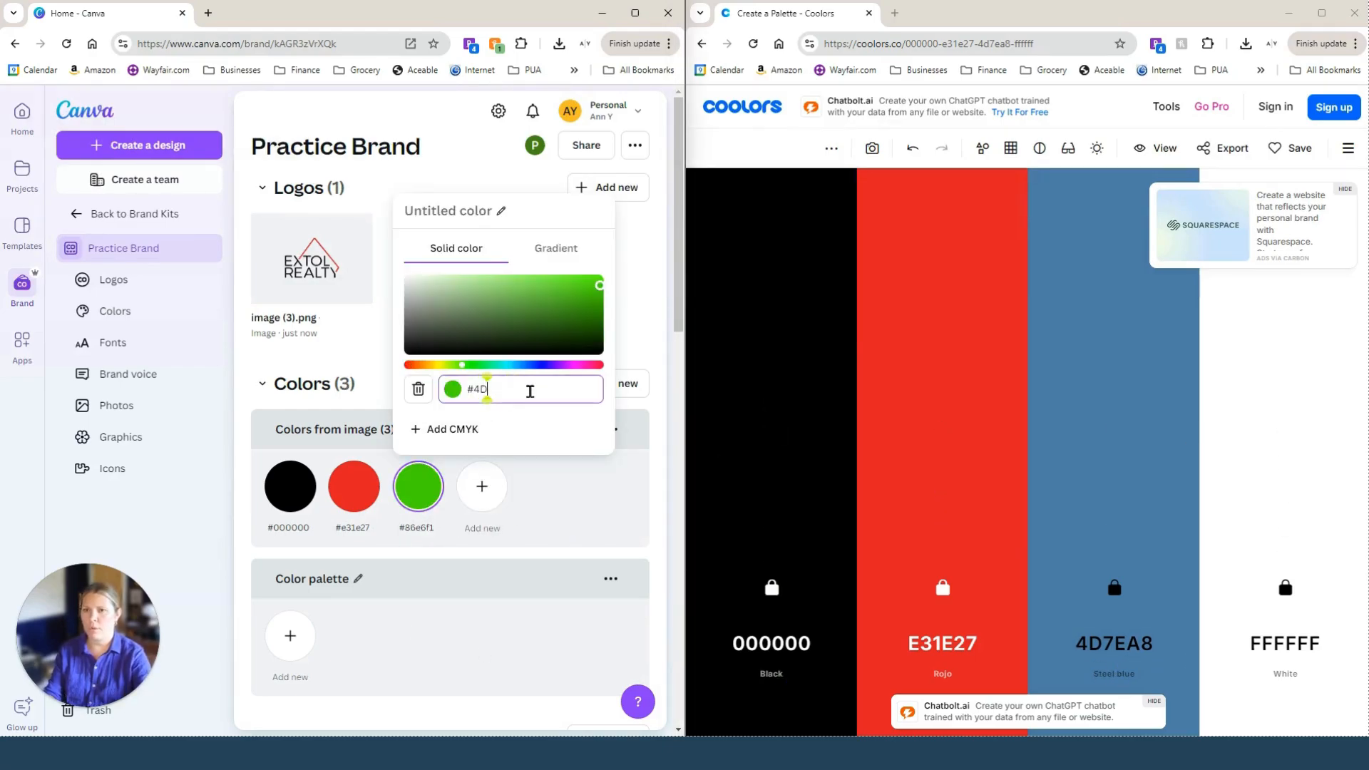
pyautogui.write('7E')
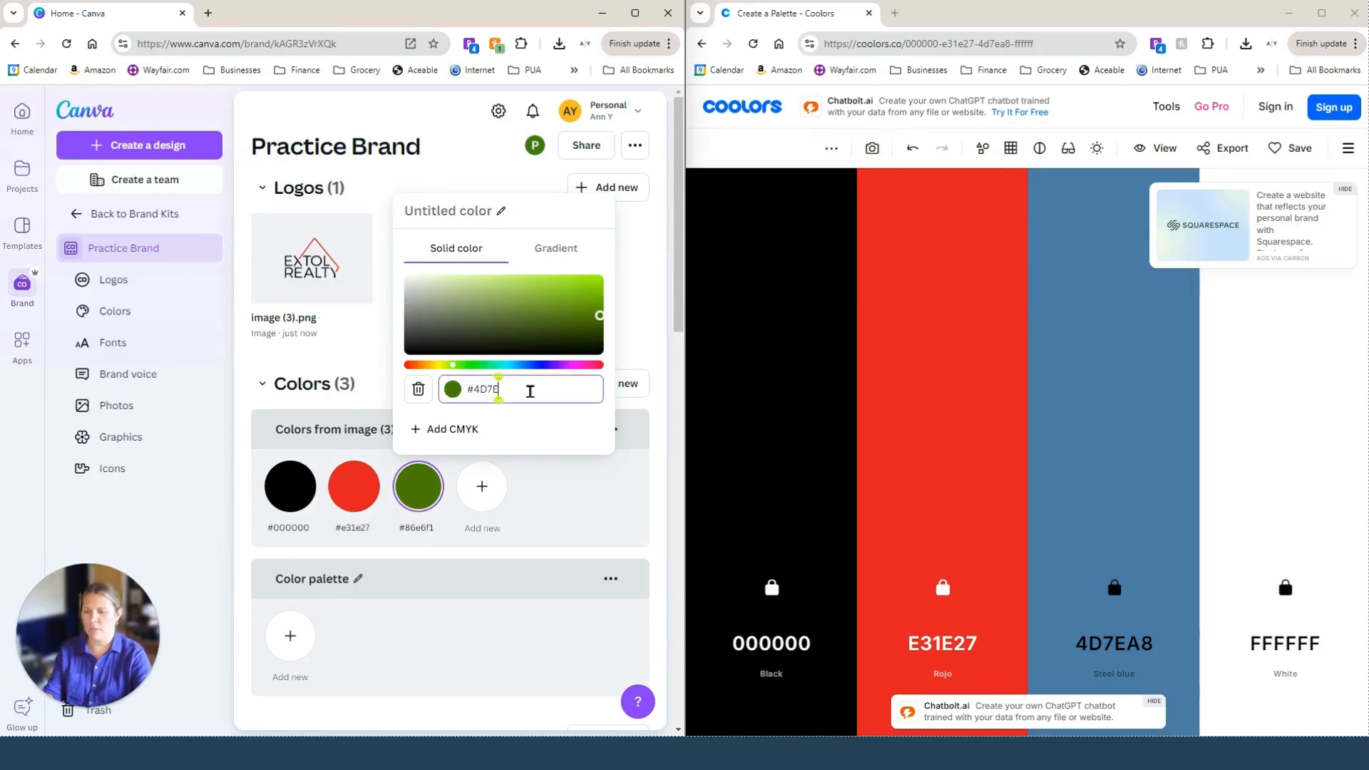
pyautogui.write('A8')
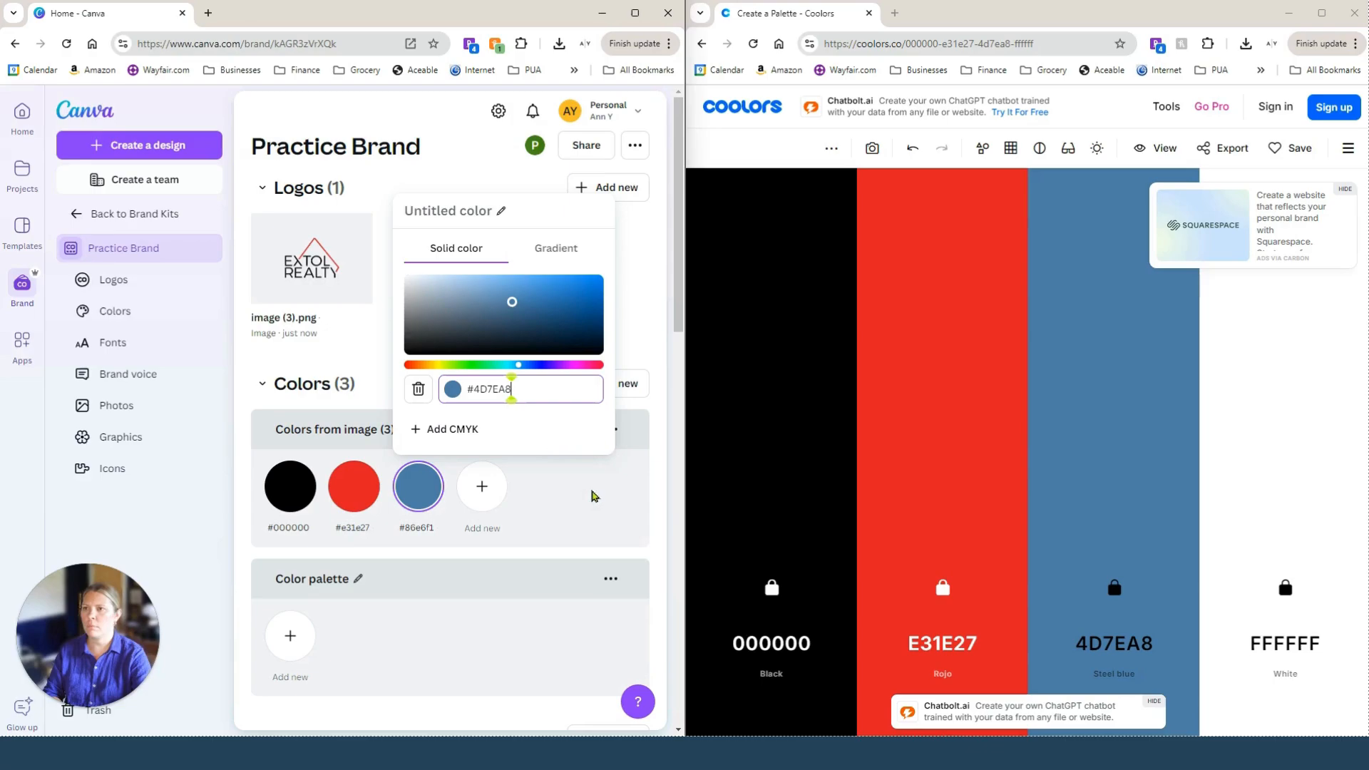
pyautogui.click(481, 486)
# - Add white #FFFFFF as the fourth colour of the Colors from image (3).png palette
pyautogui.click(482, 486)
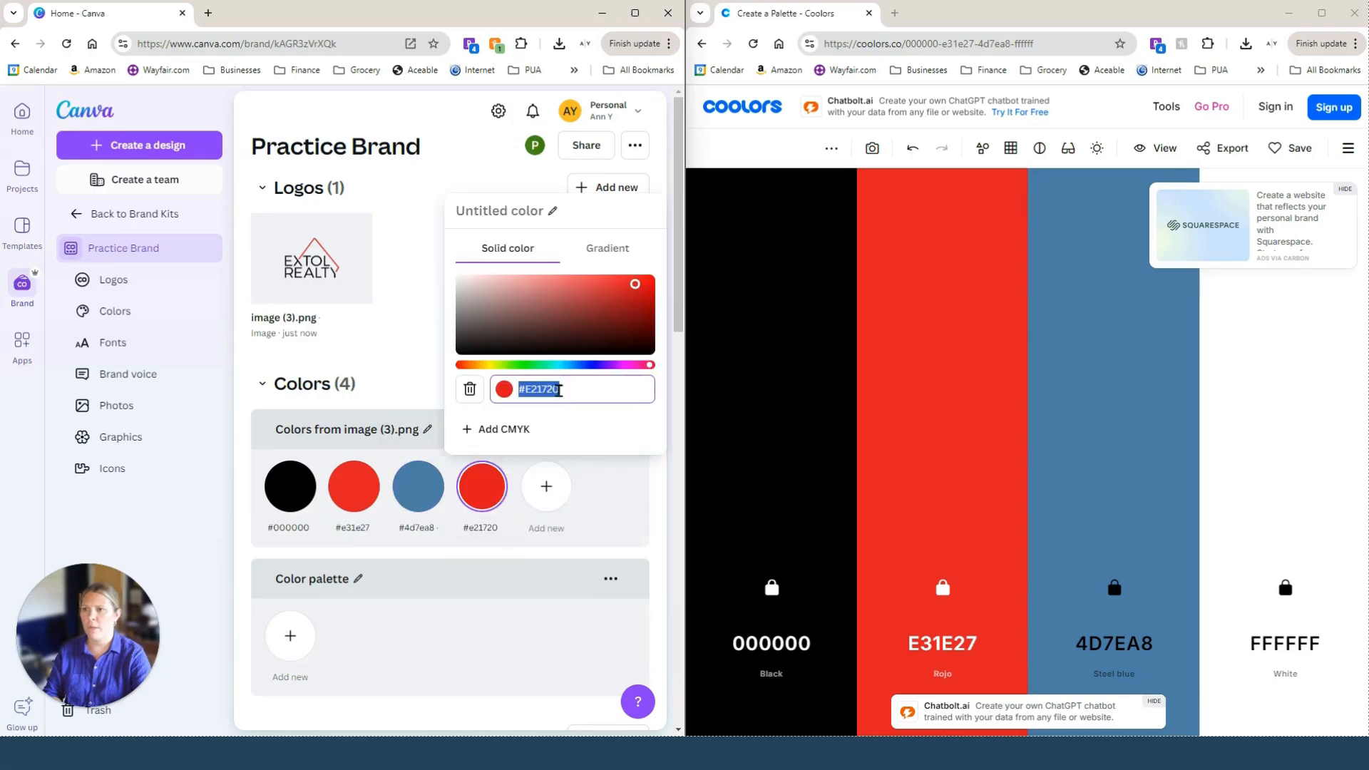
pyautogui.write('#FFFFFF')
pyautogui.click(633, 497)
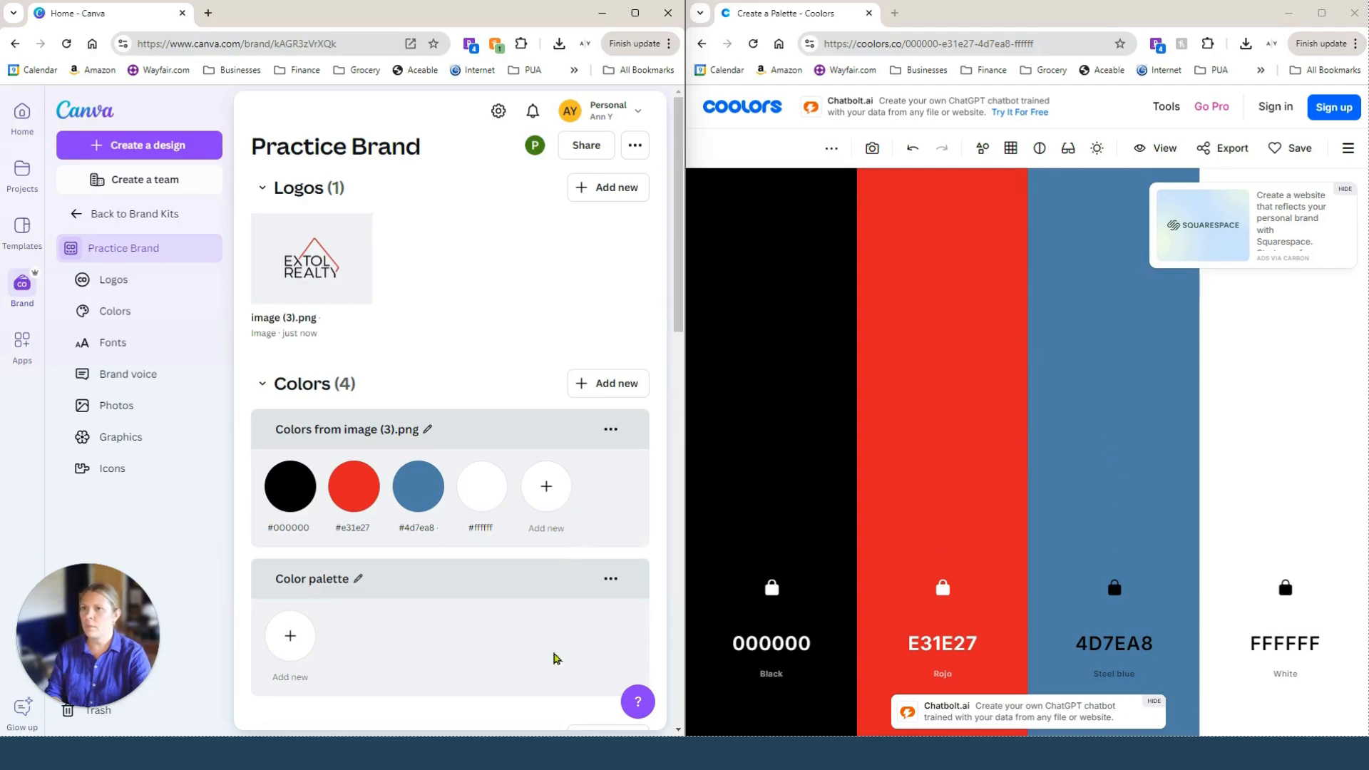
# - Rename the palette that holds the four brand colours as Color Palette
pyautogui.scroll(-2, 451, 535)
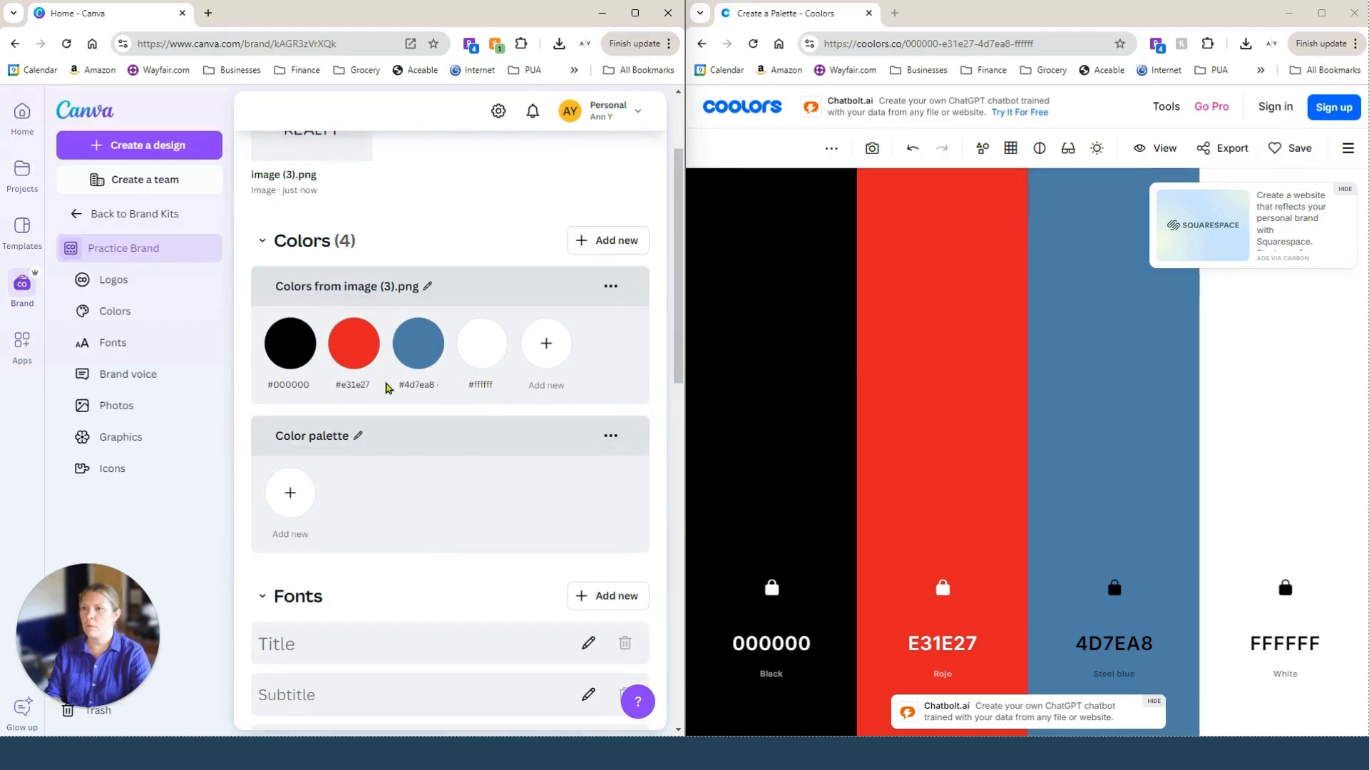
pyautogui.scroll(-3, 507, 355)
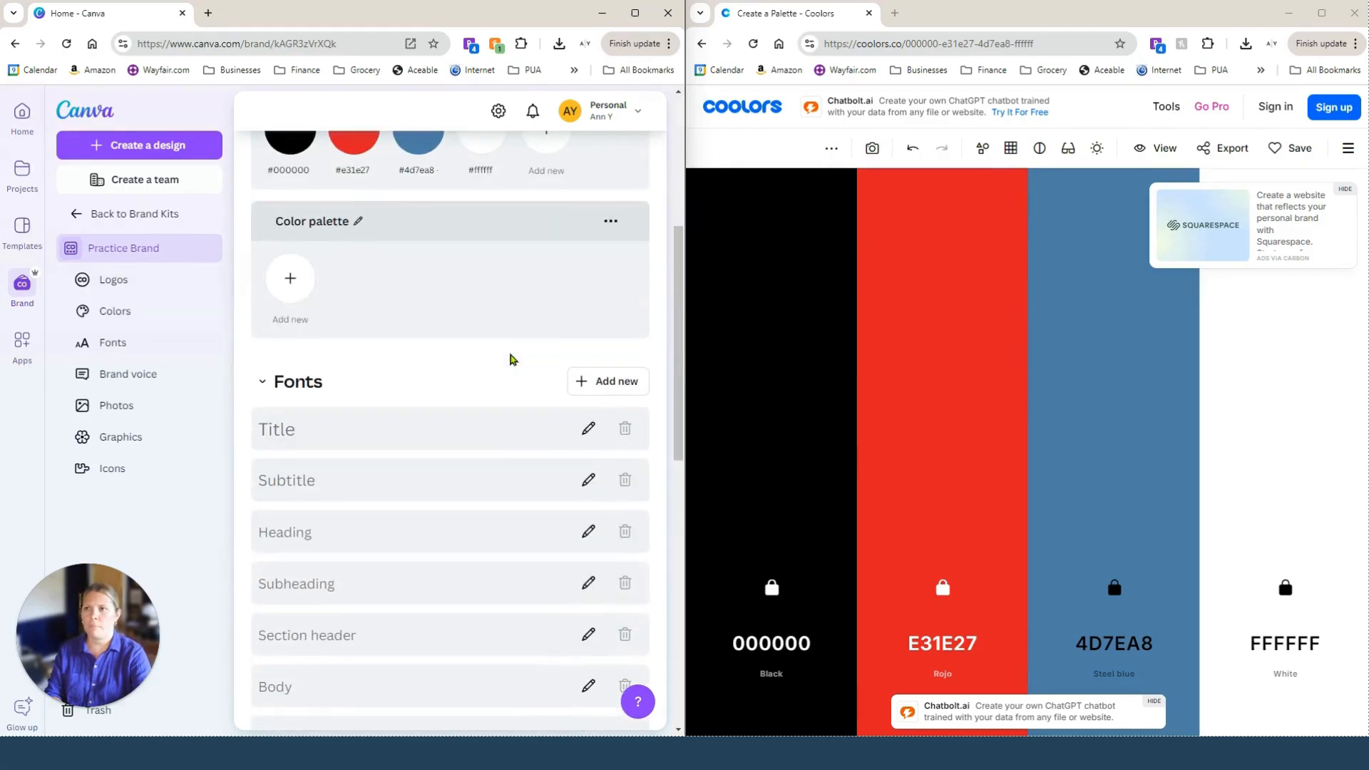
pyautogui.scroll(5, 451, 410)
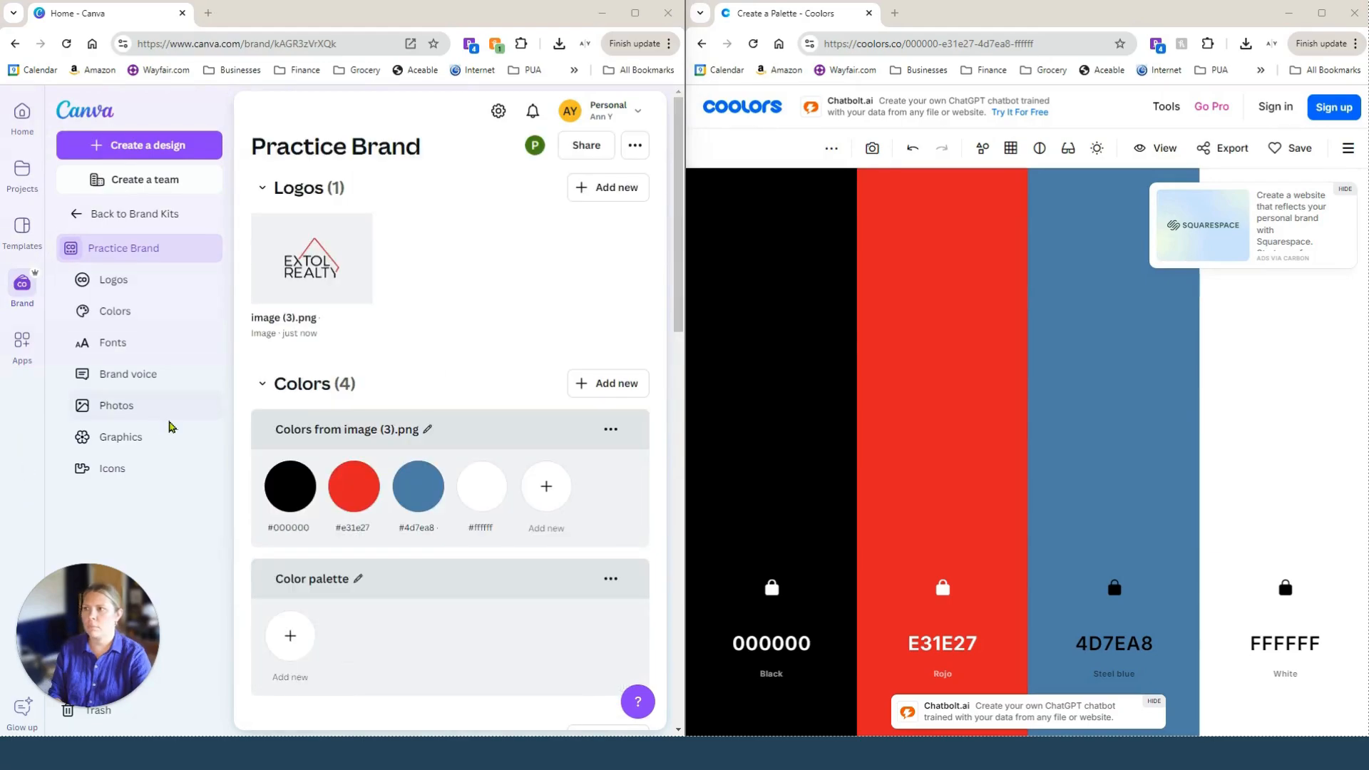
pyautogui.click(429, 430)
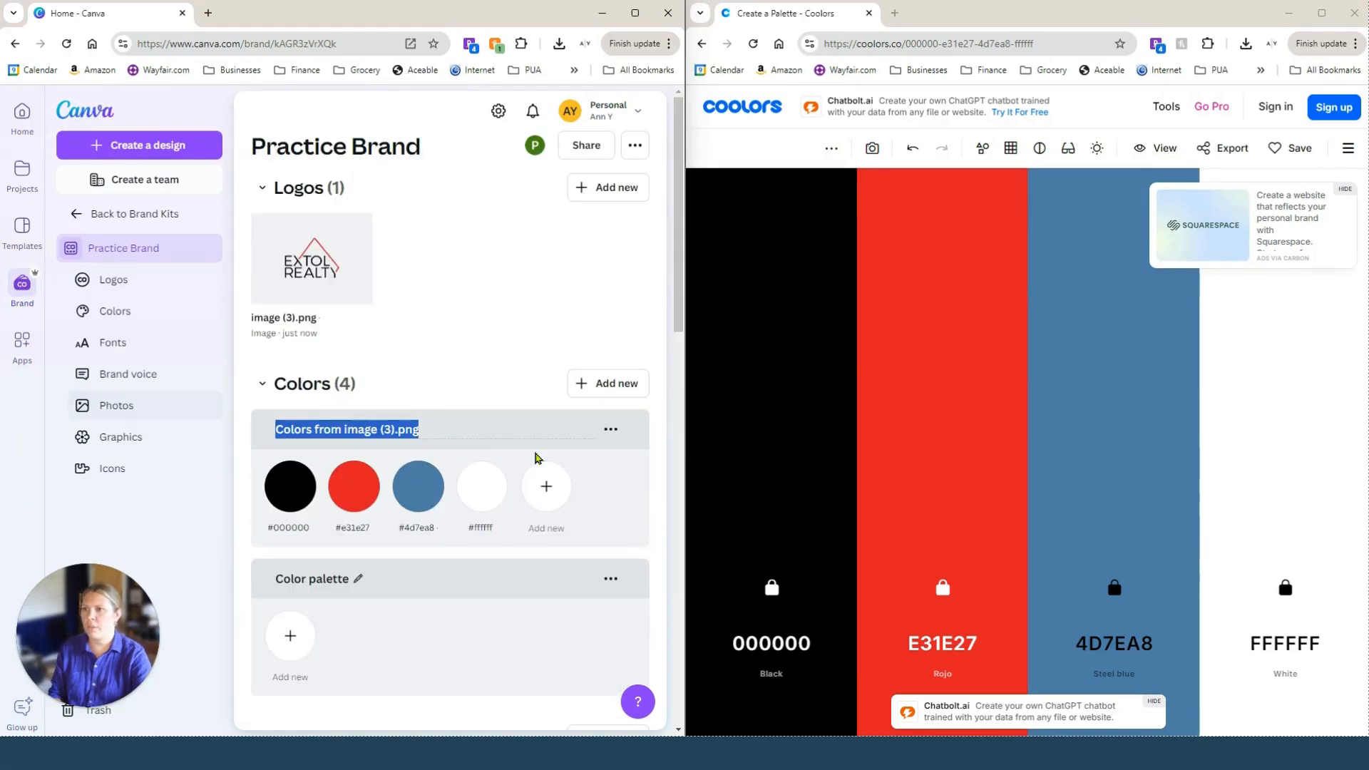
pyautogui.write('Color')
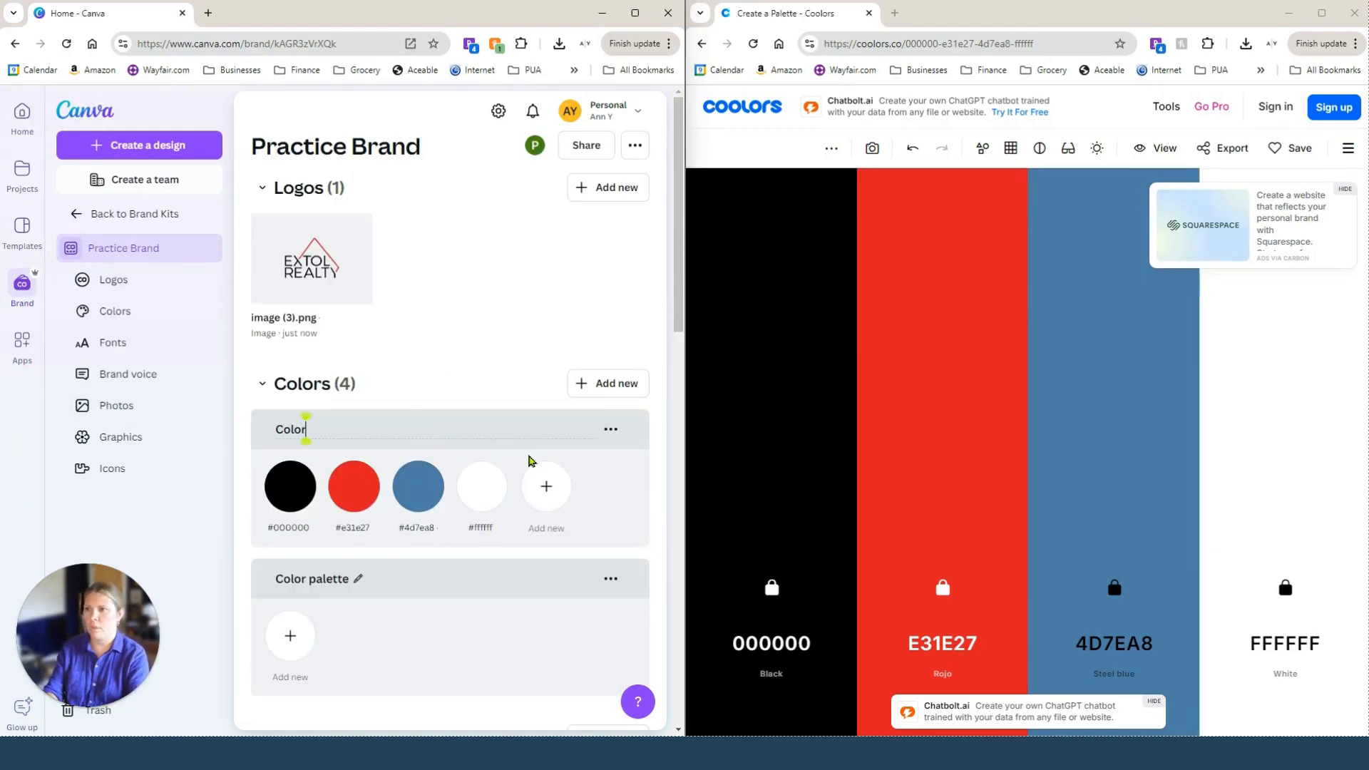
pyautogui.write(' Pa')
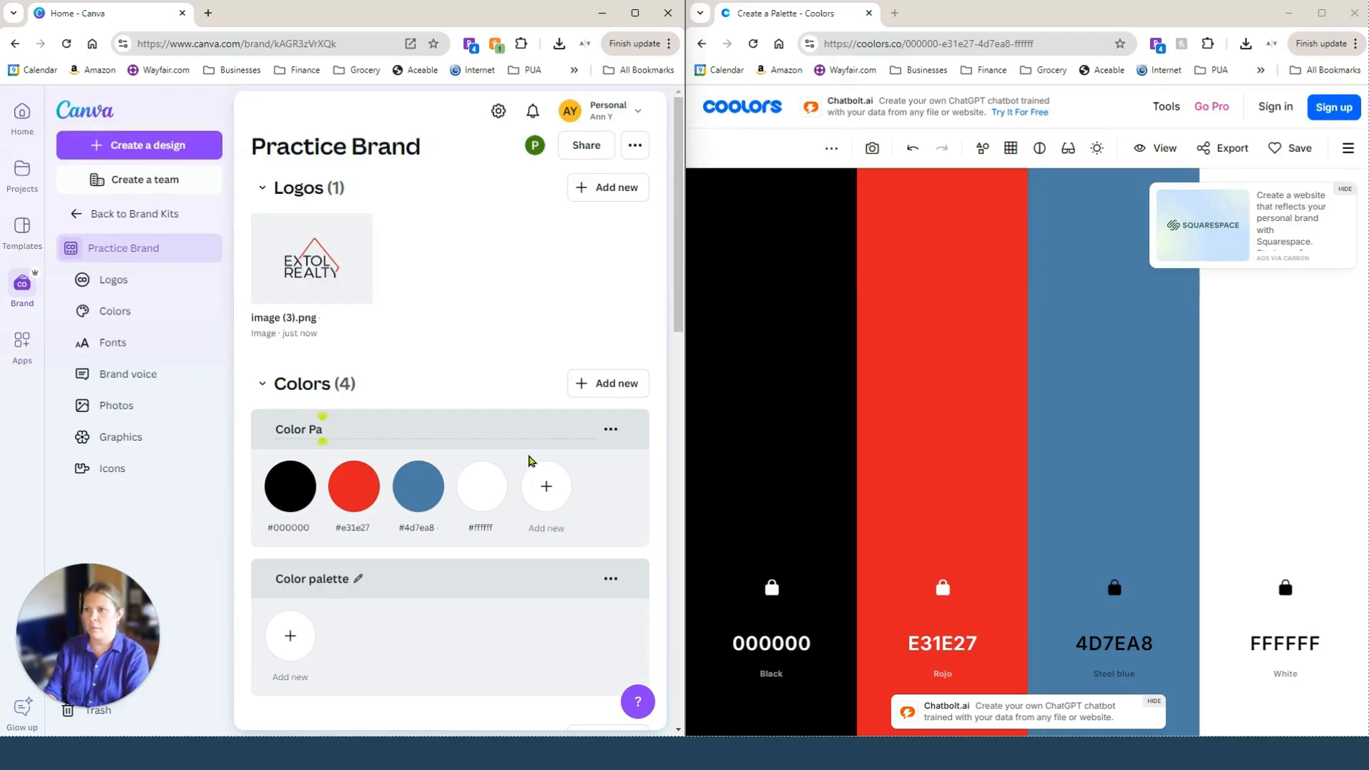
pyautogui.write('lette')
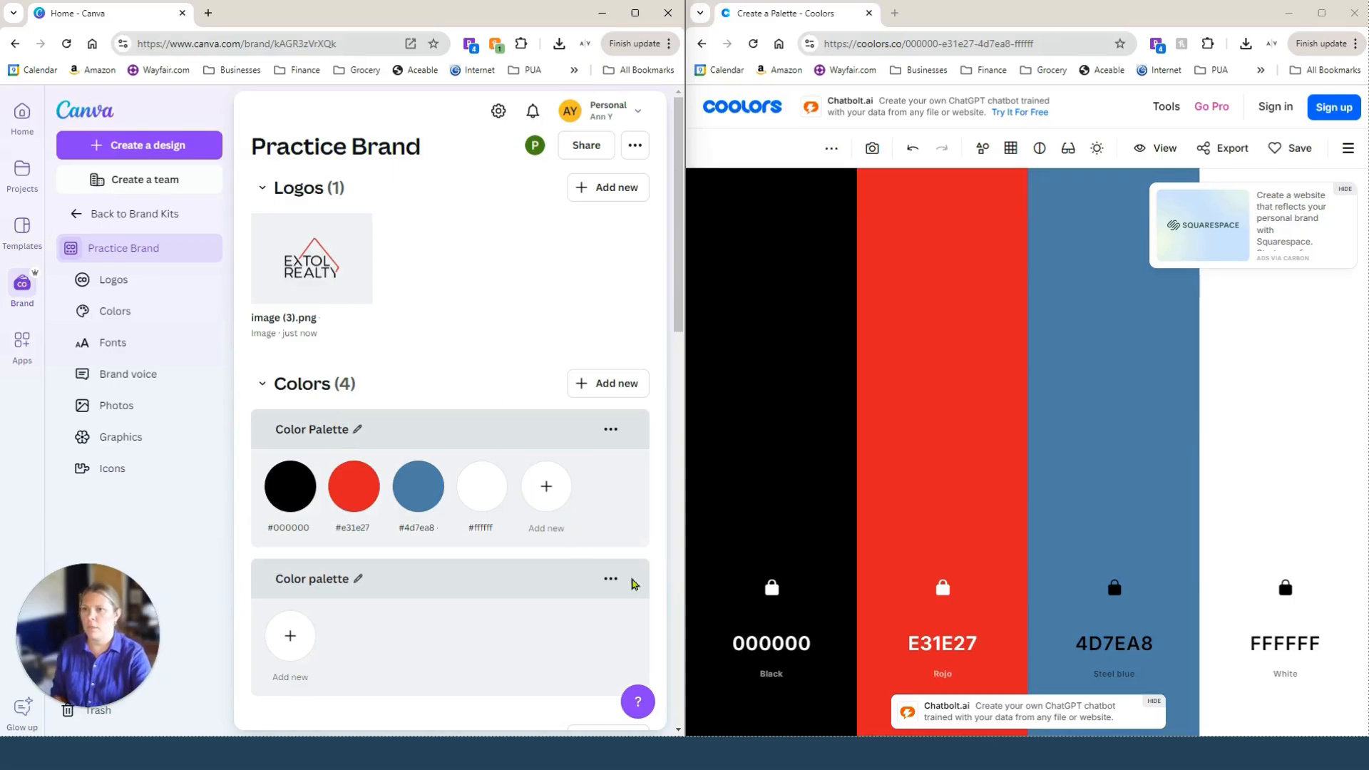
# - Delete the empty palette below the brand colours and confirm the deletion
pyautogui.click(610, 580)
pyautogui.click(544, 709)
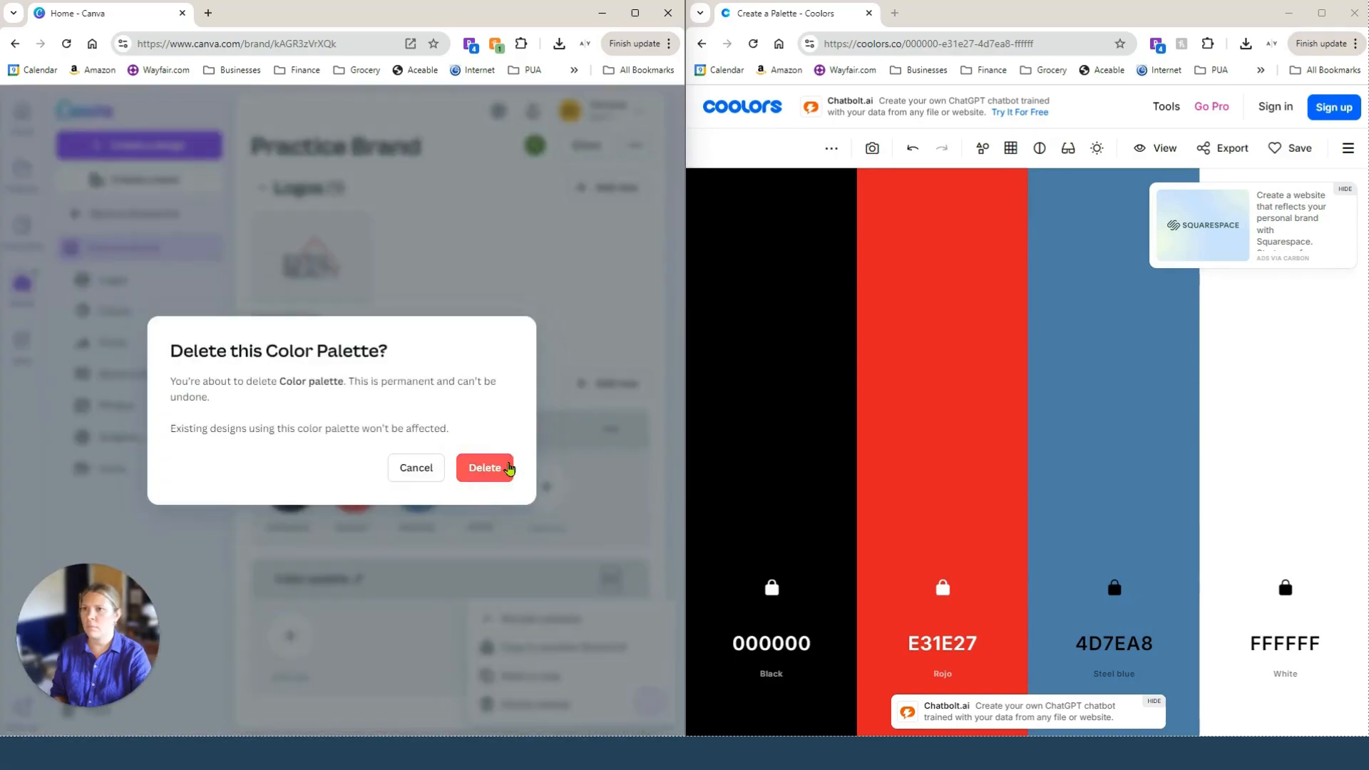
pyautogui.click(501, 467)
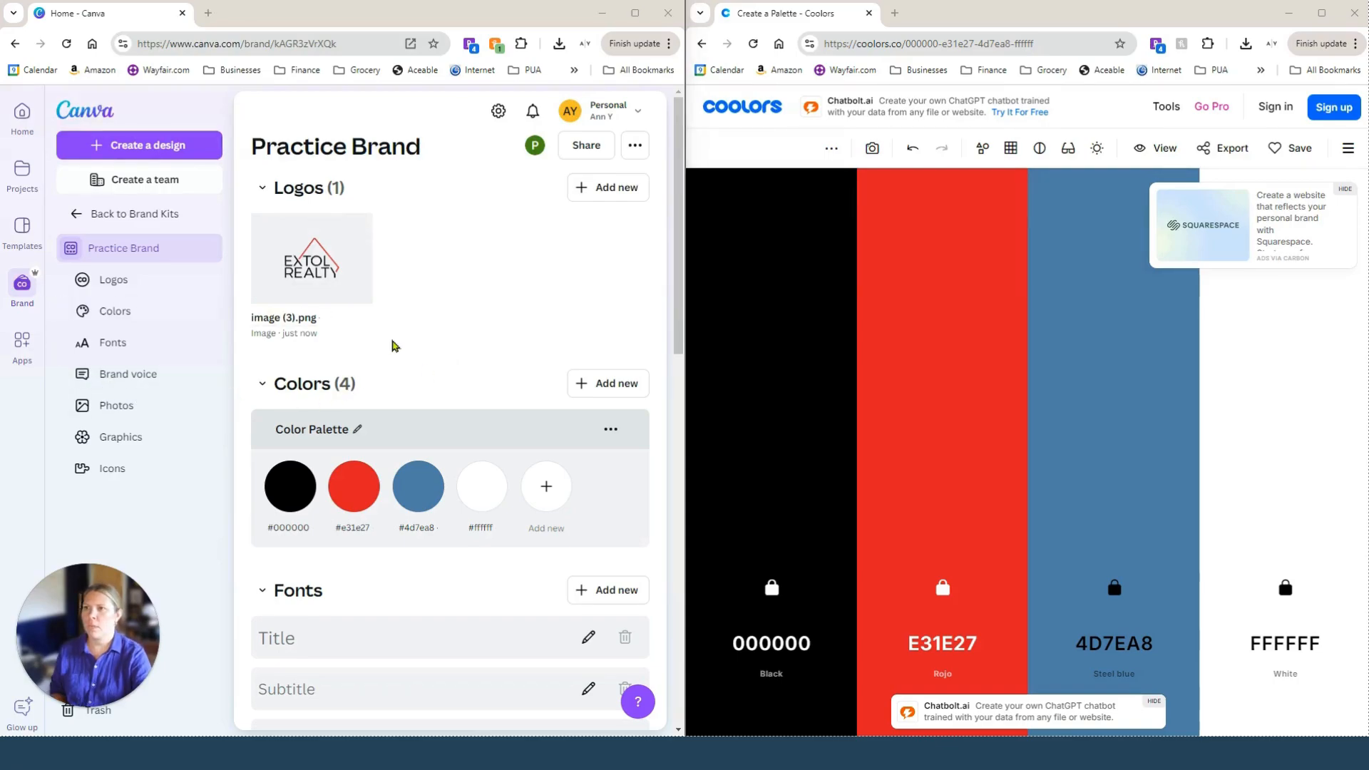
# - Switch from Coolors to Google, search for canva font combinations and show the image results
pyautogui.scroll(-2, 391, 342)
pyautogui.scroll(-3, 392, 345)
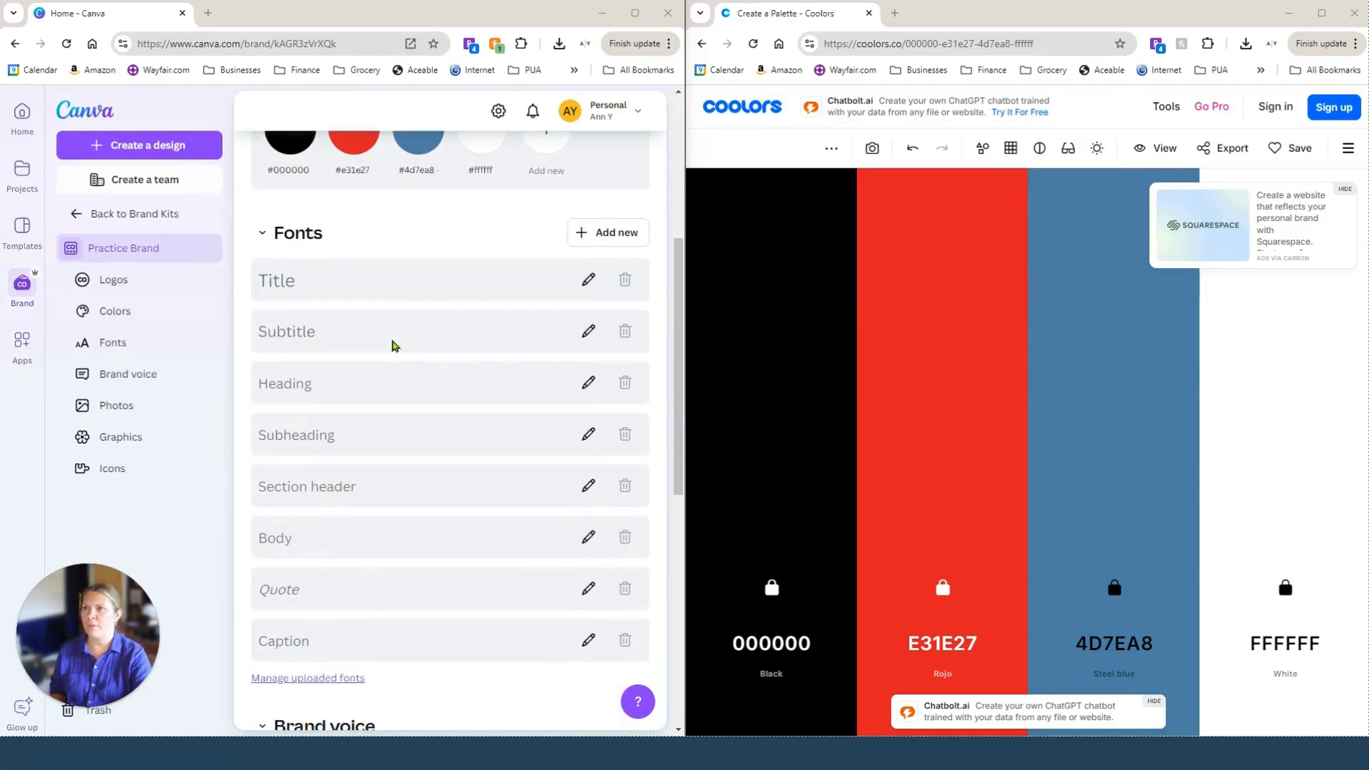
pyautogui.click(778, 43)
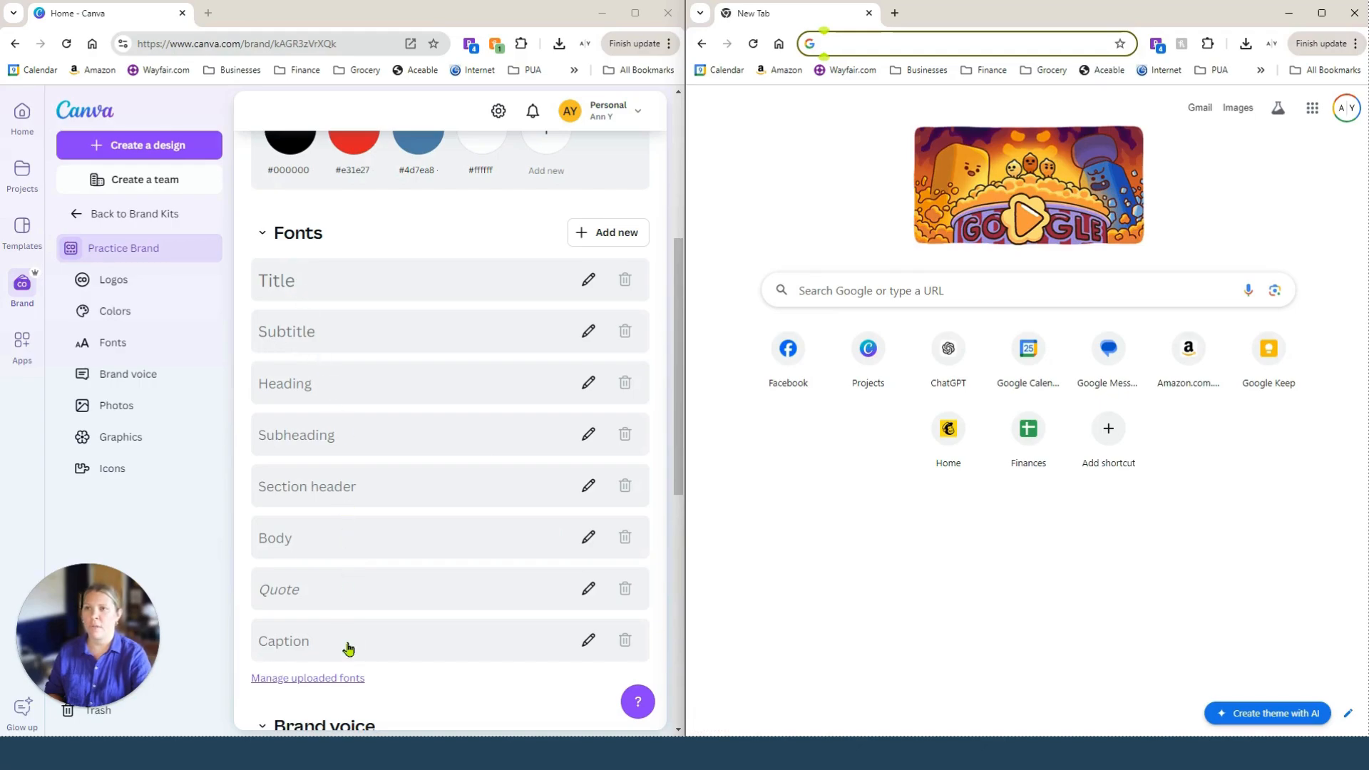
pyautogui.click(835, 280)
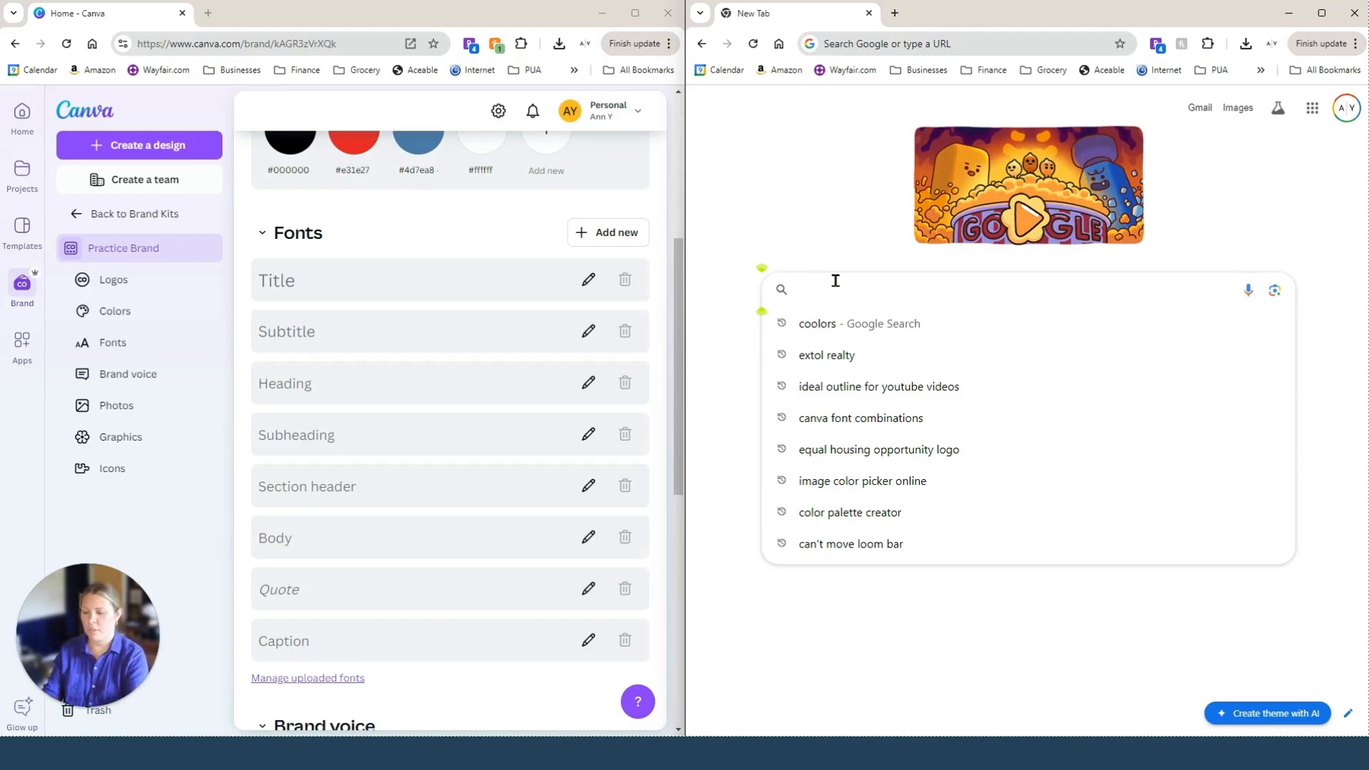
pyautogui.write('canva')
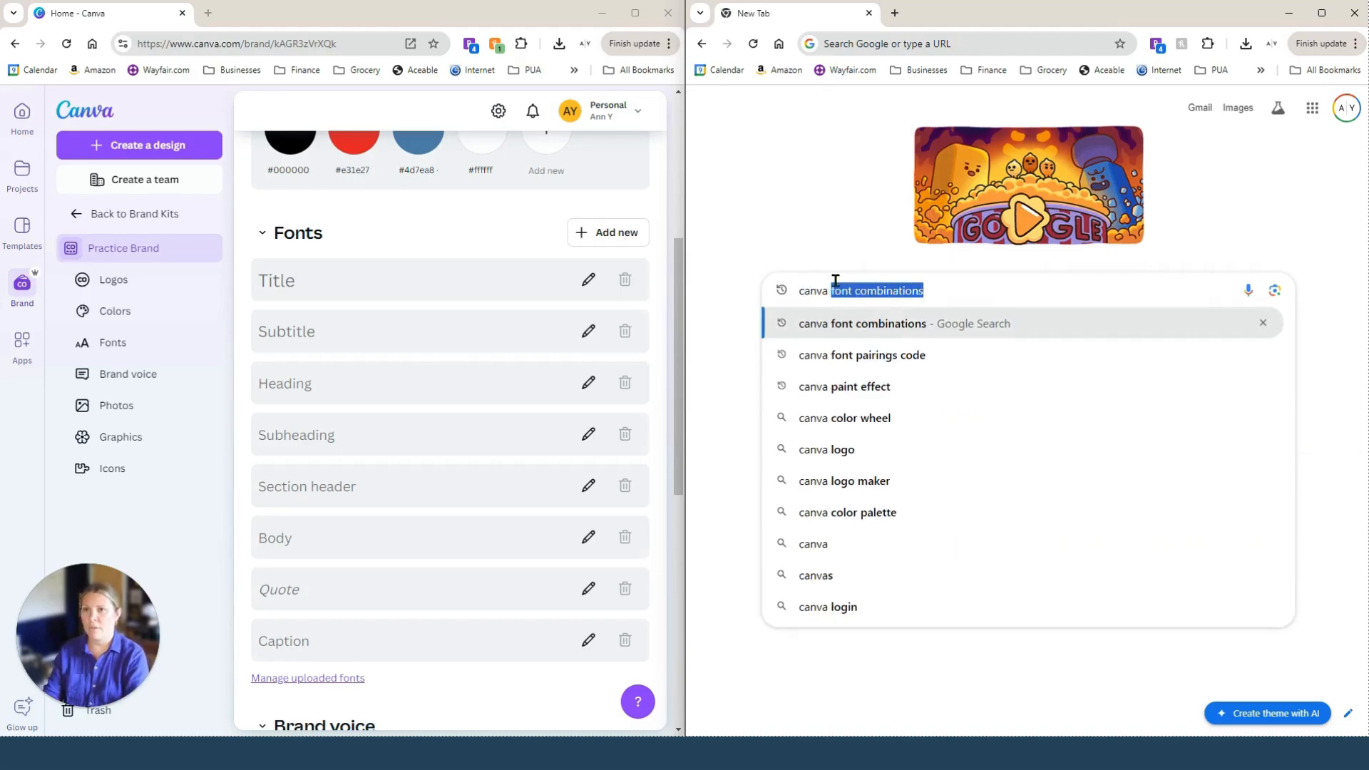
pyautogui.press('Return')
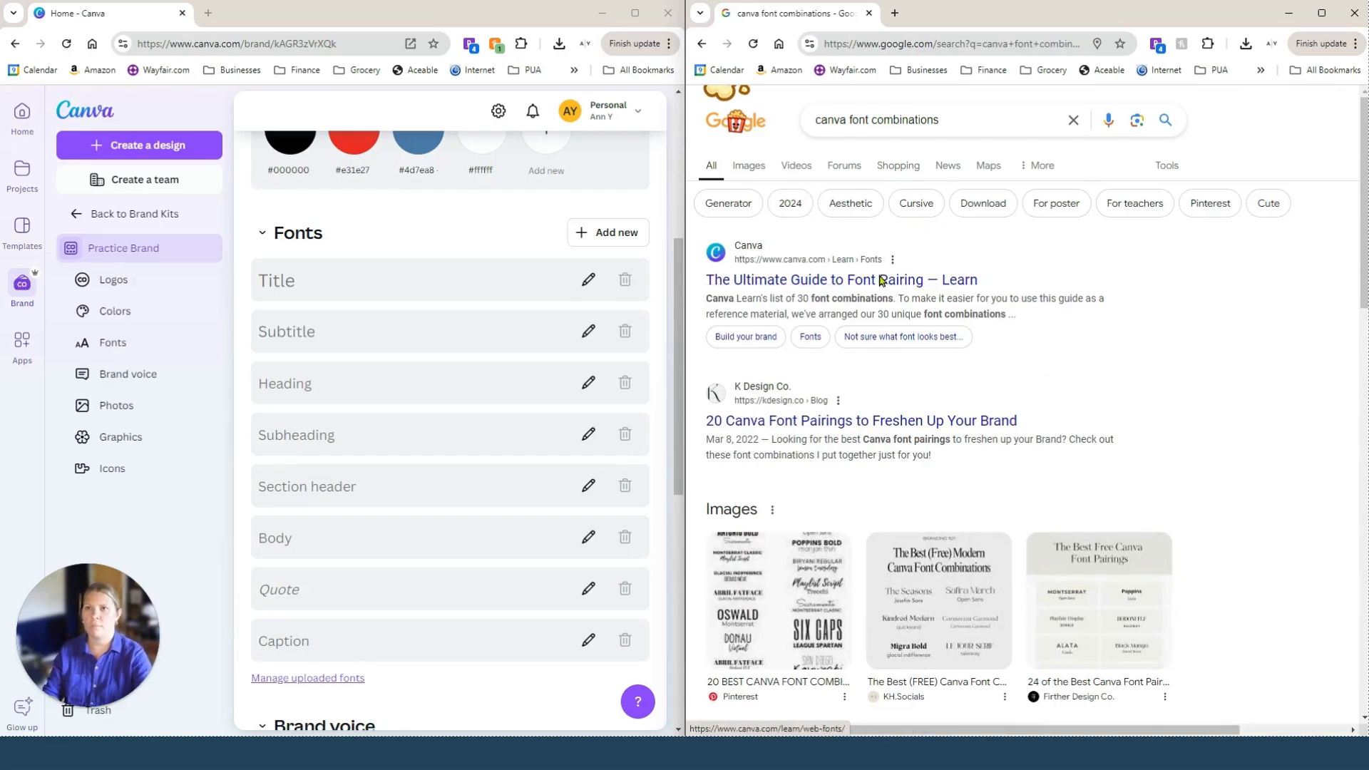
pyautogui.click(758, 165)
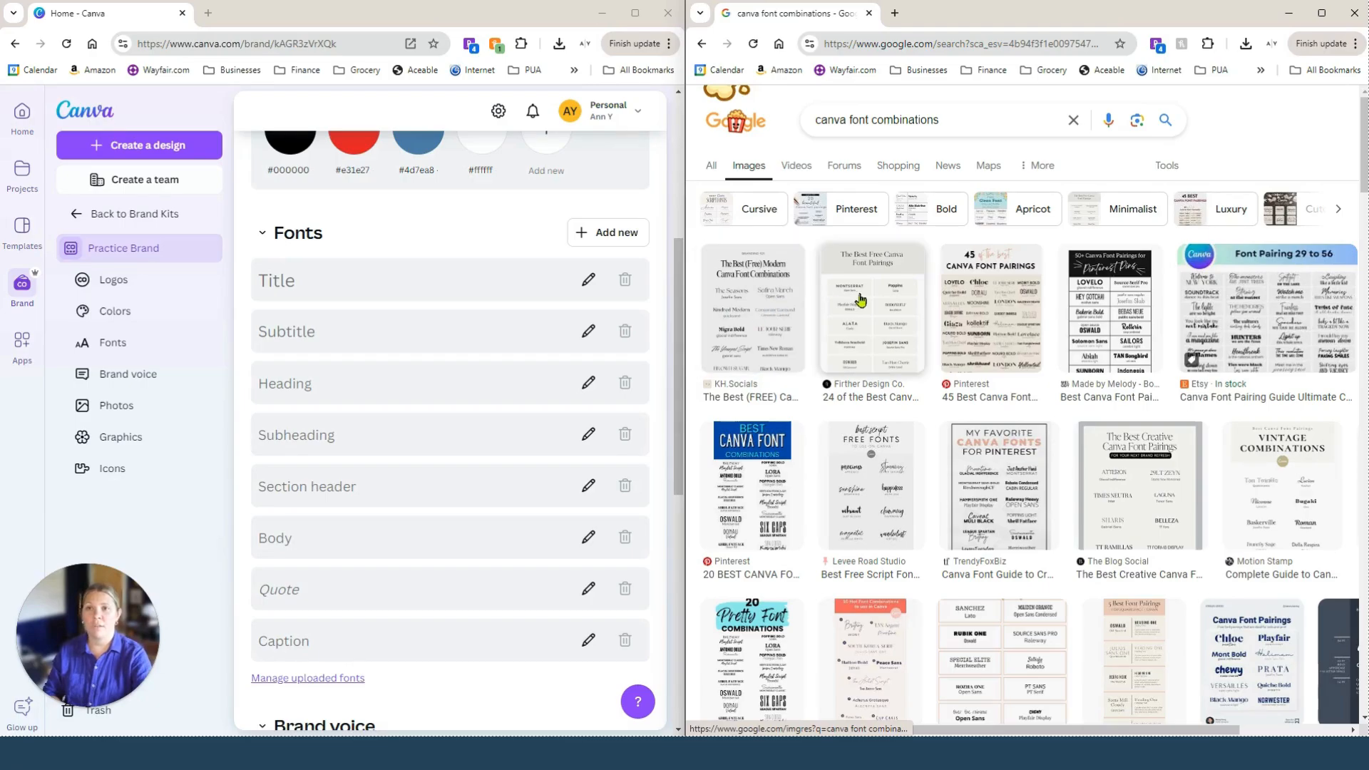
# - Look through the font pairing images and open the KH.Socials preview of free modern Canva font combinations
pyautogui.scroll(-4, 1091, 396)
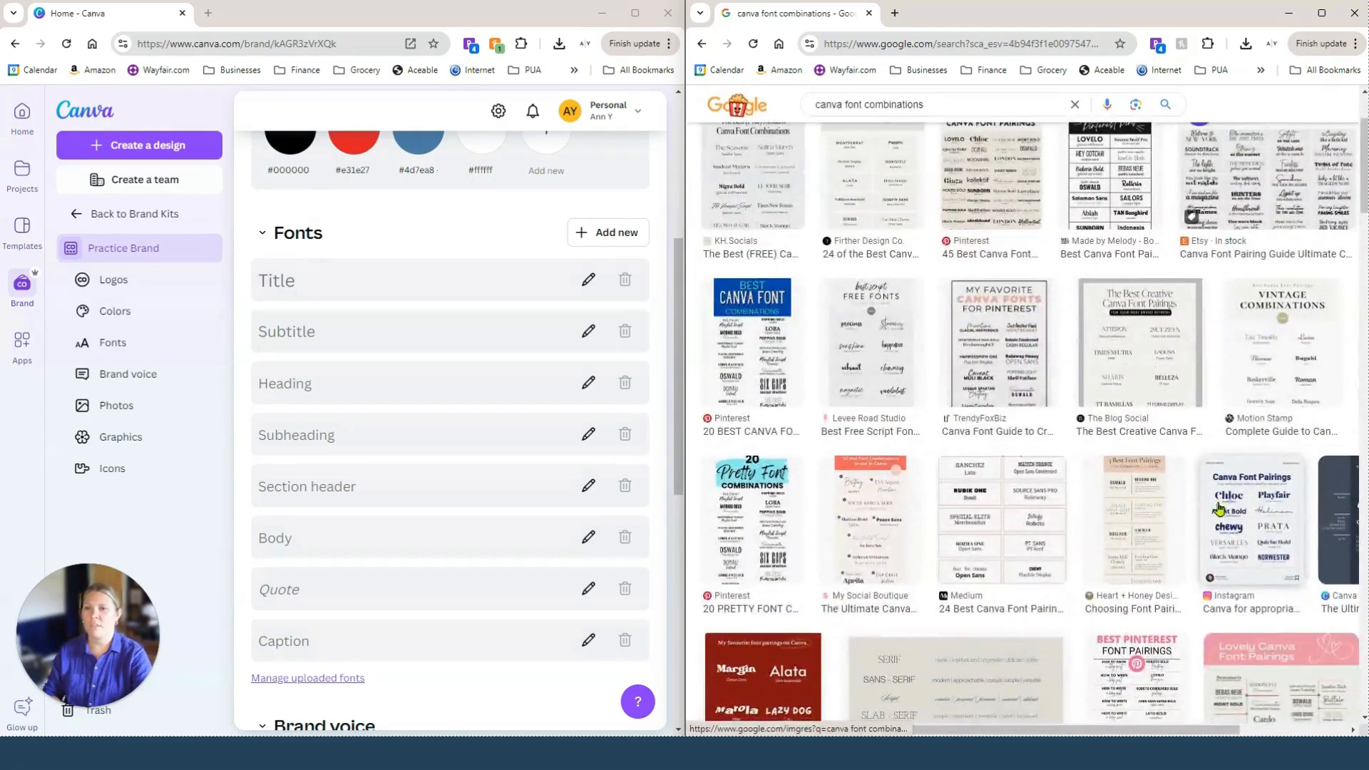
pyautogui.scroll(-10, 1218, 509)
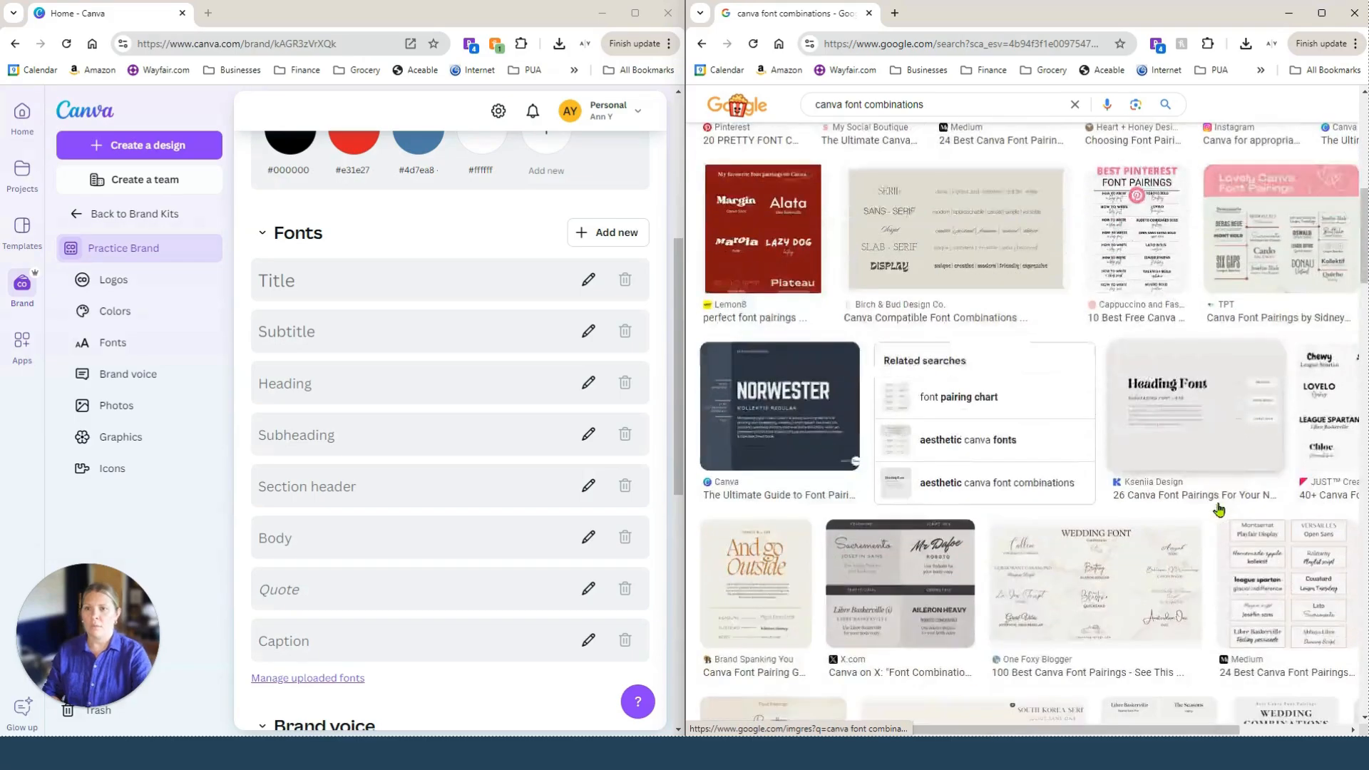
pyautogui.scroll(-3, 1210, 512)
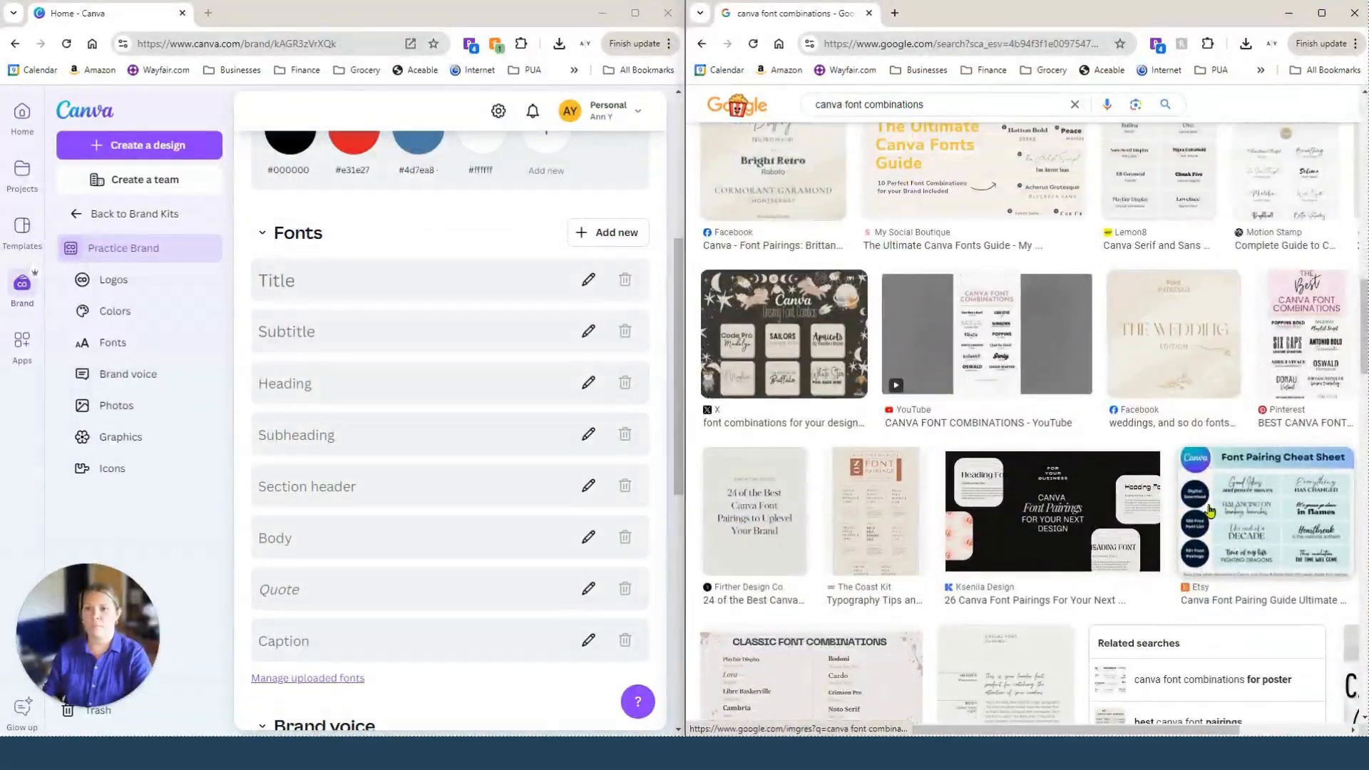
pyautogui.scroll(10, 1210, 511)
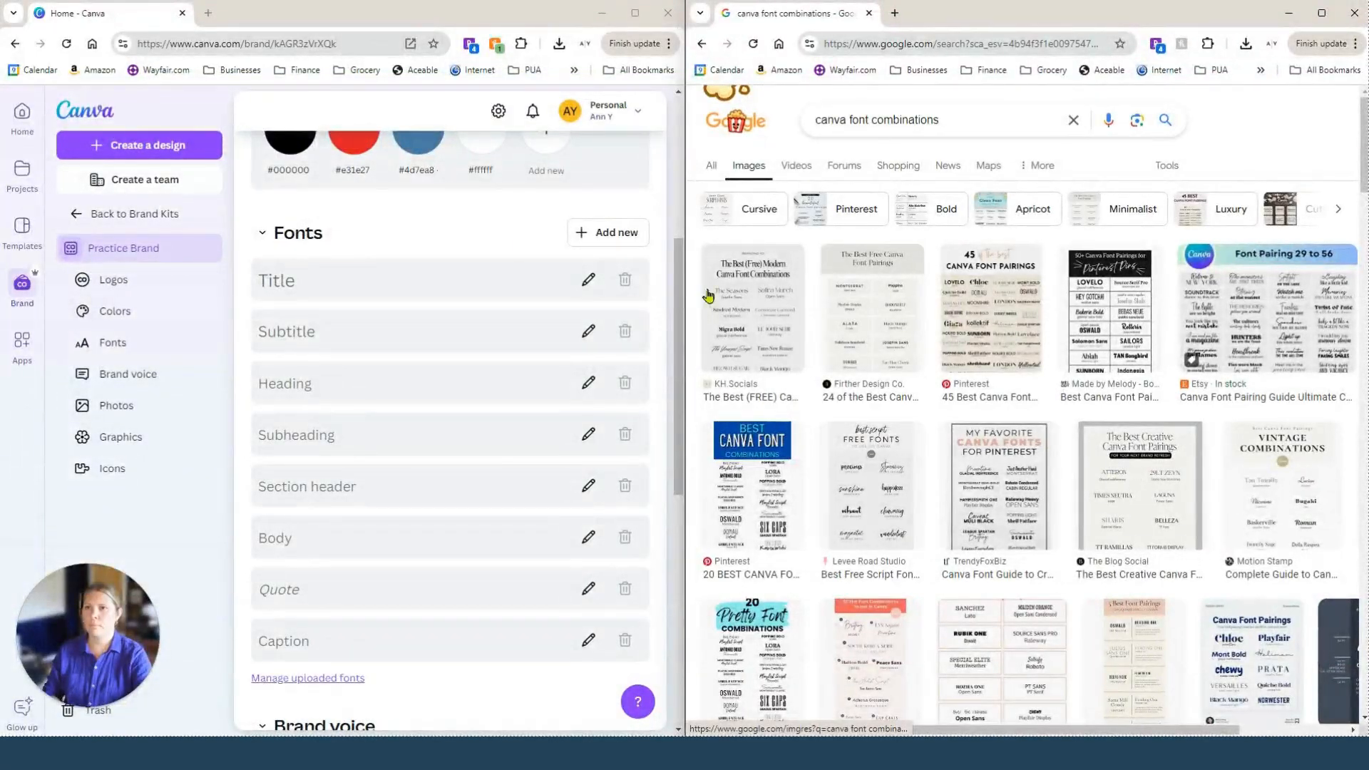
pyautogui.click(729, 295)
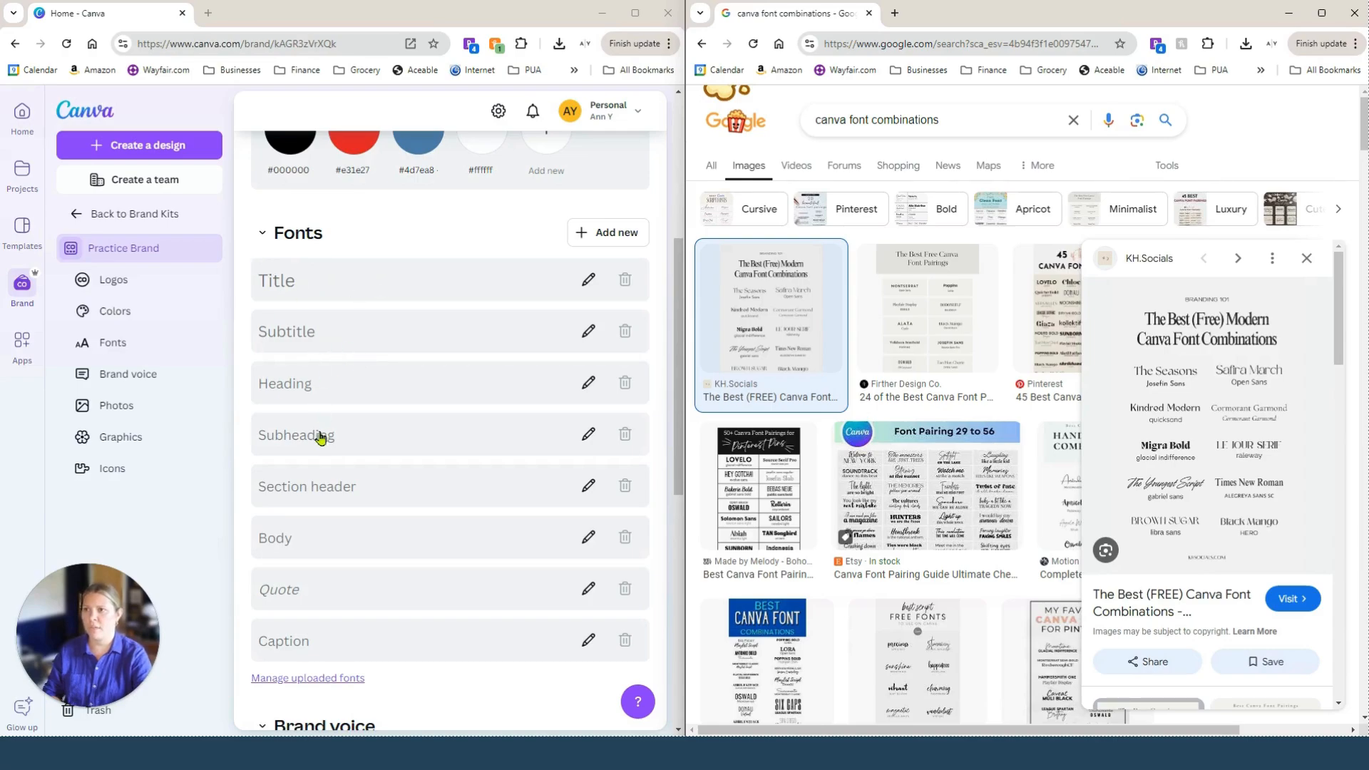
# - Set the Title style of the Canva brand kit to the Le Jour Serif font
pyautogui.click(292, 280)
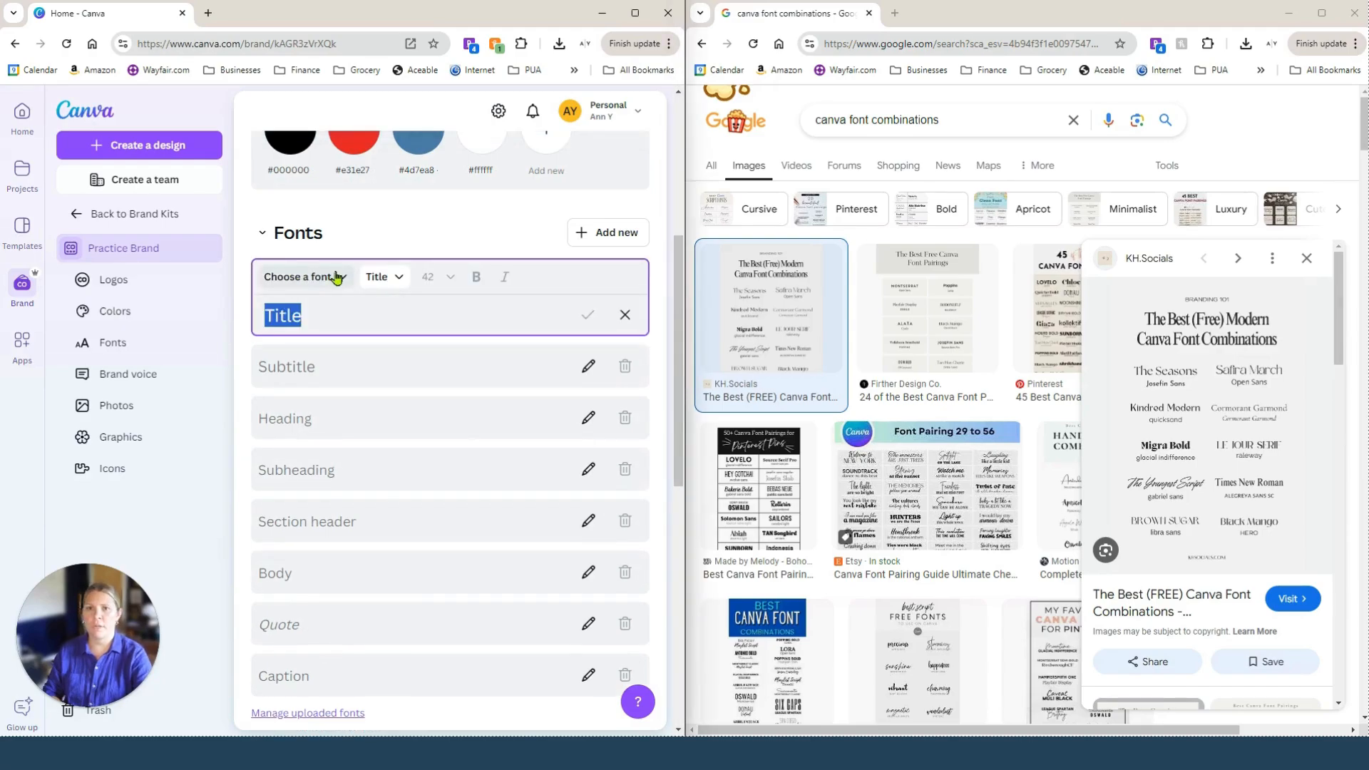
pyautogui.click(336, 277)
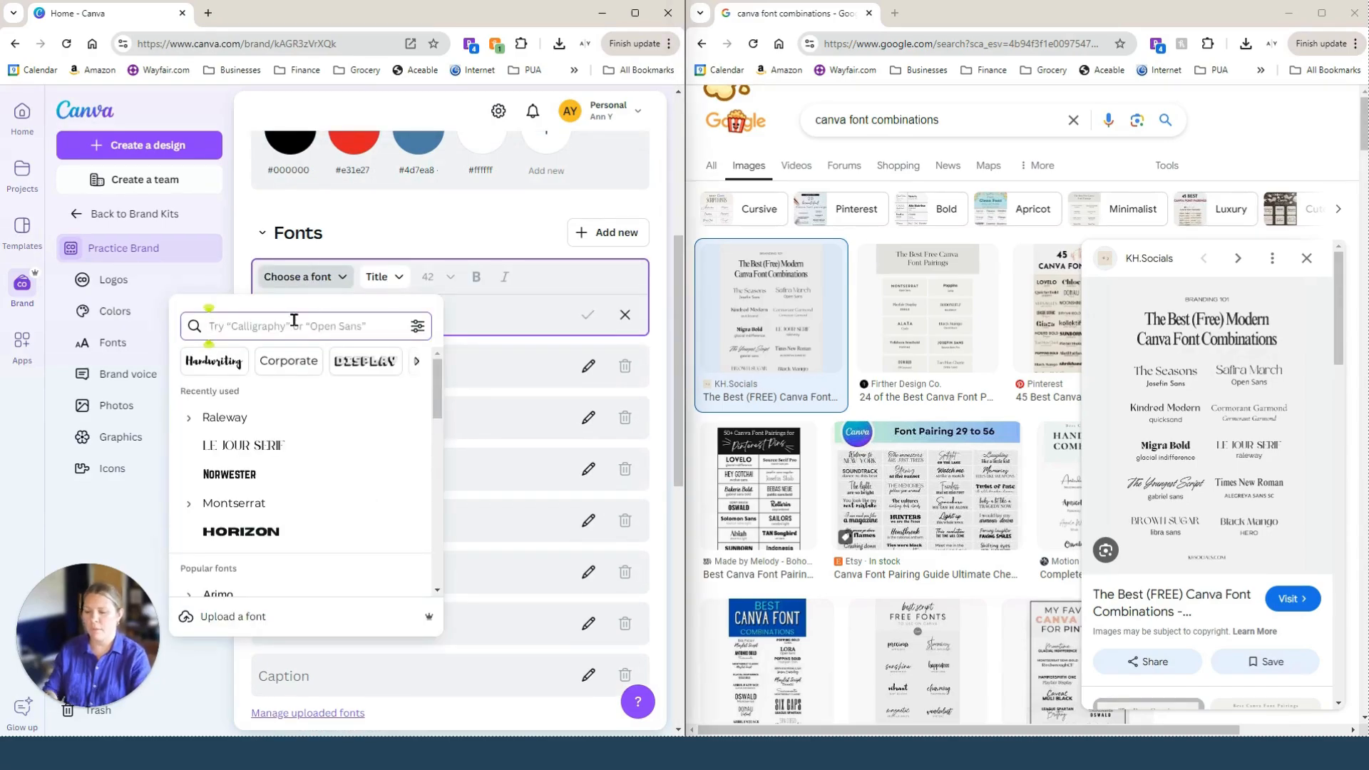
pyautogui.write('le')
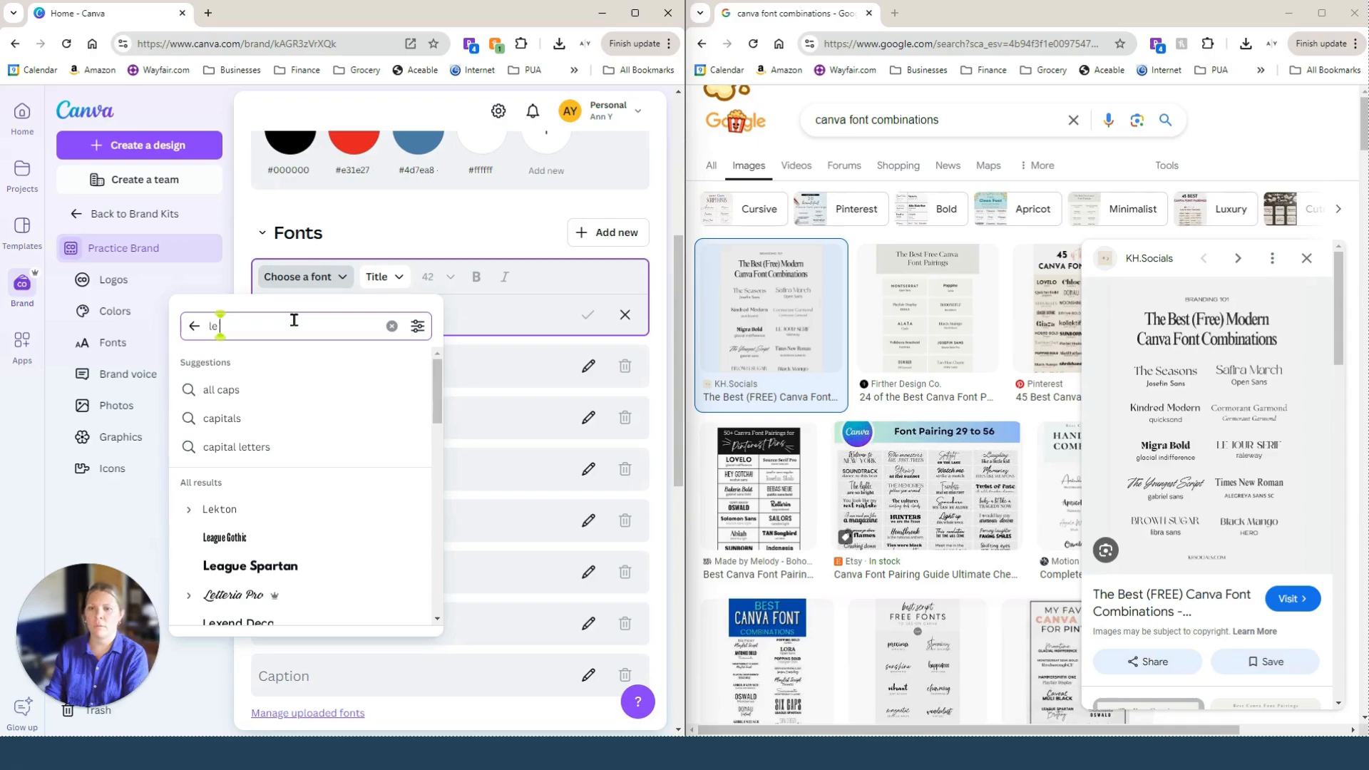
pyautogui.write(' jour')
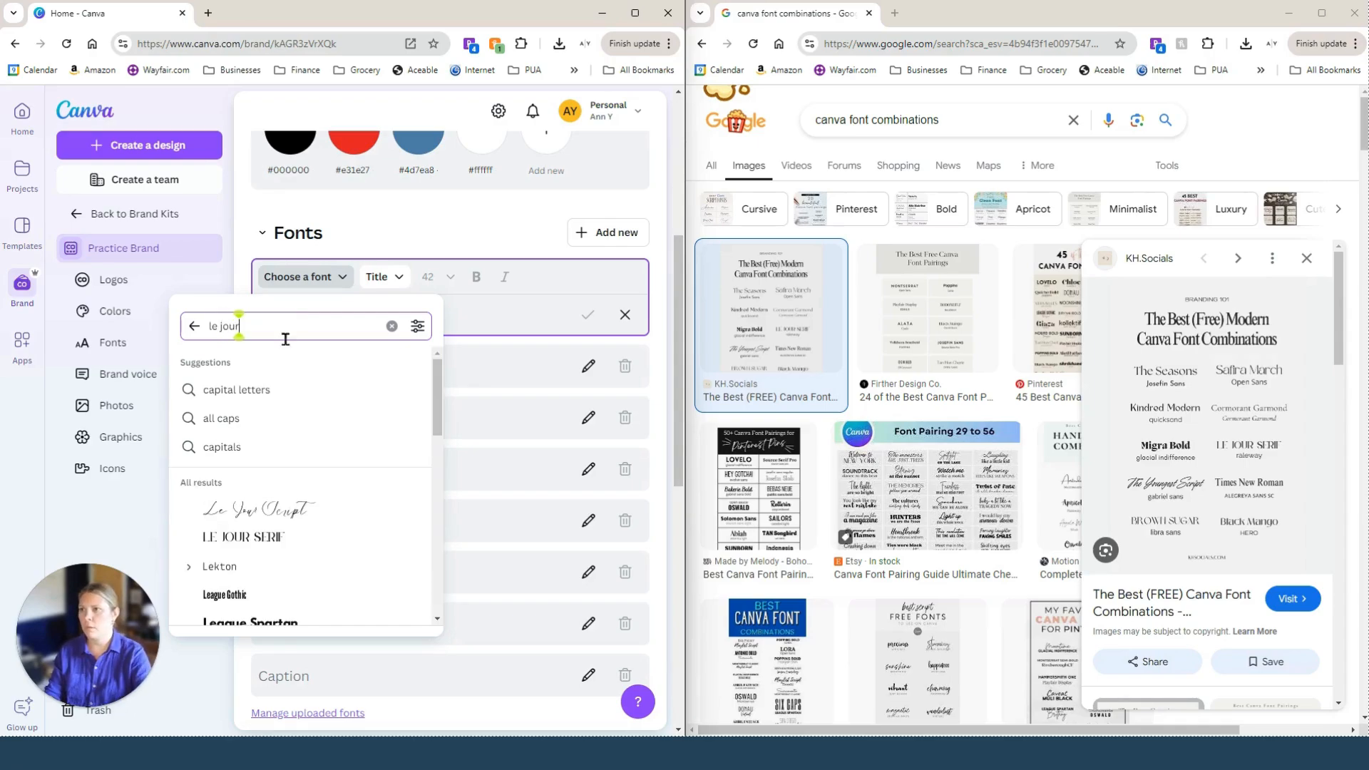
pyautogui.click(271, 544)
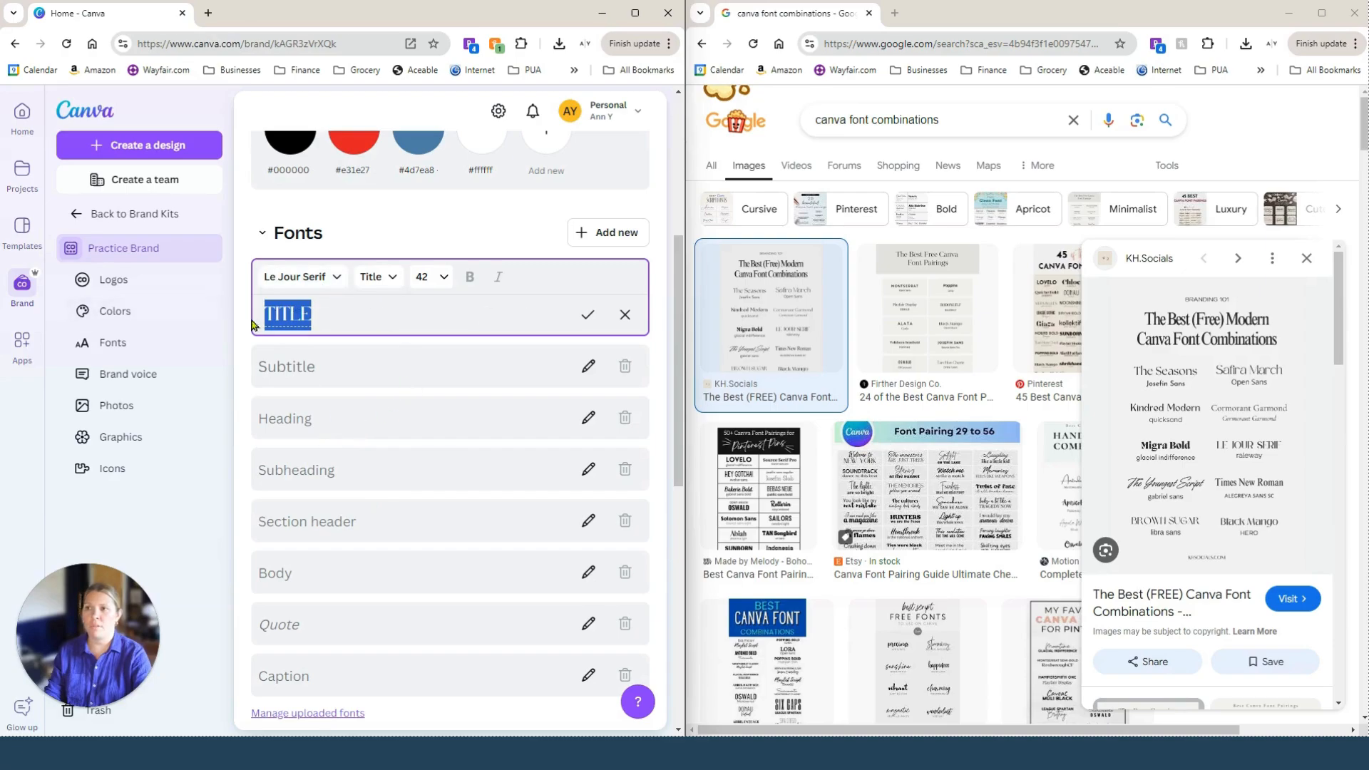
# - Assign the Le Jour Serif font to the Heading style
pyautogui.click(319, 419)
pyautogui.click(332, 382)
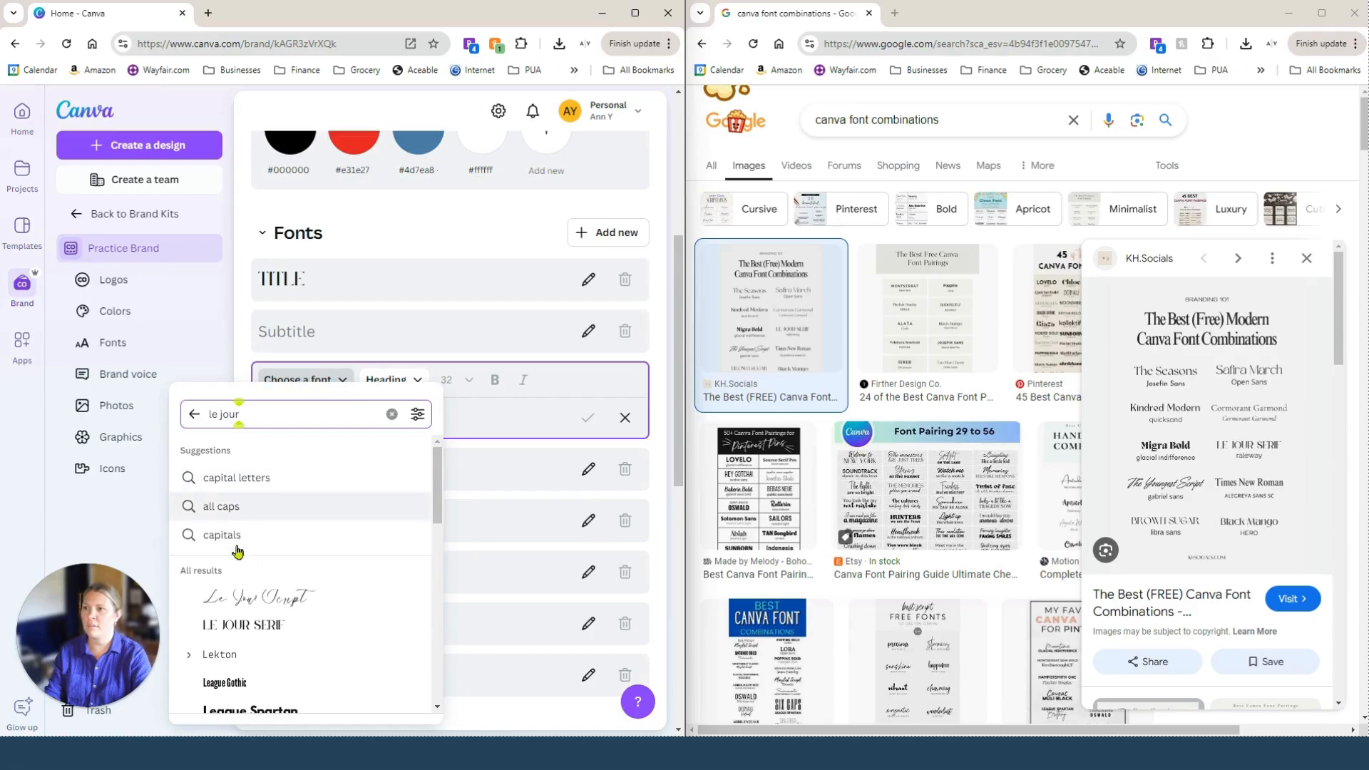
pyautogui.click(271, 624)
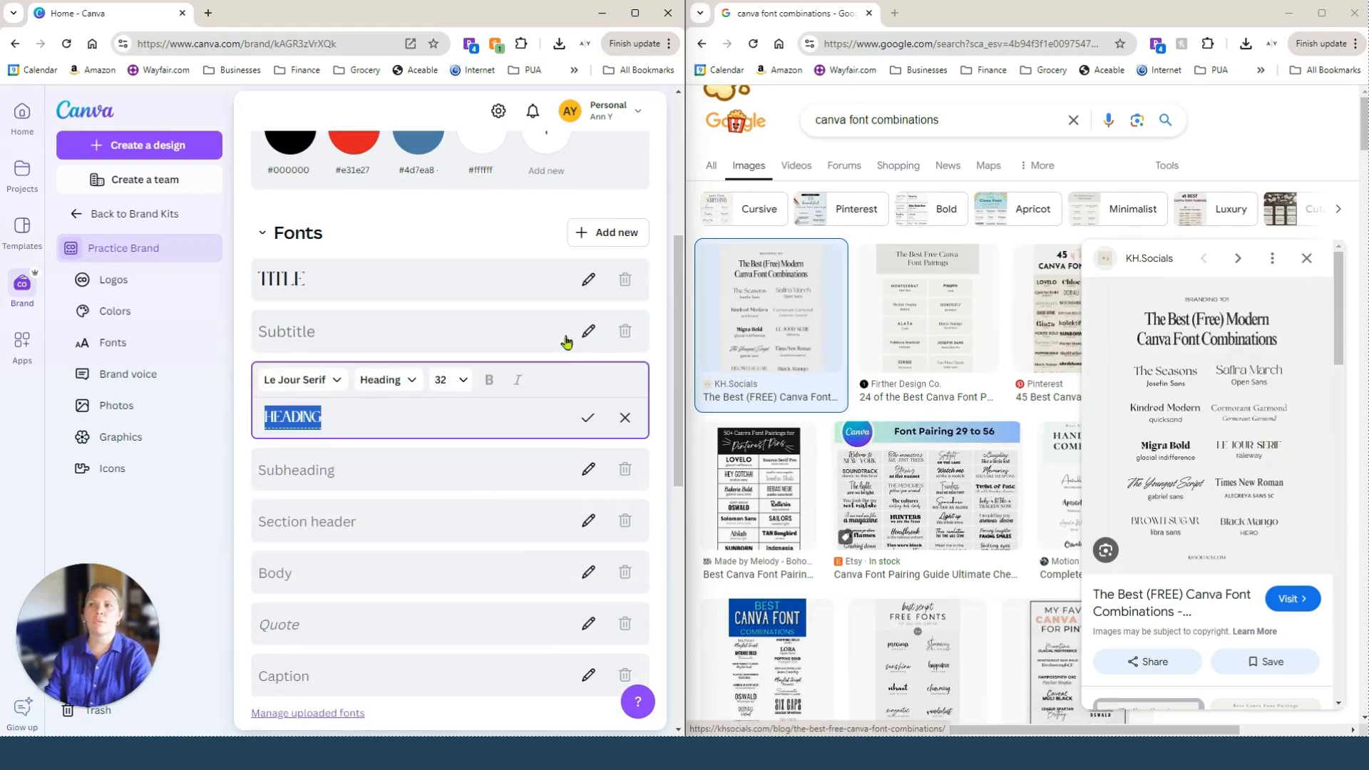
# - Assign the Raleway font to the Subtitle style of the brand kit
pyautogui.click(406, 316)
pyautogui.click(319, 330)
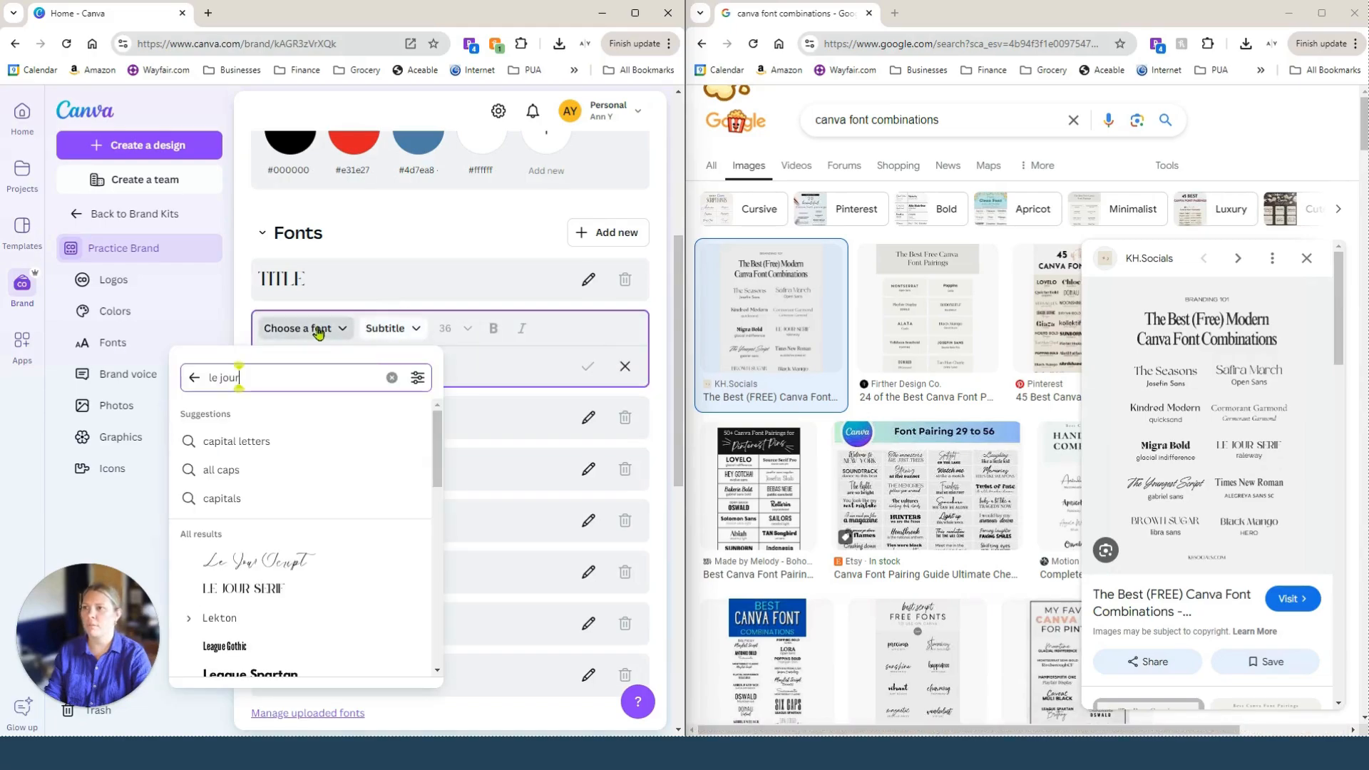
pyautogui.write('ra')
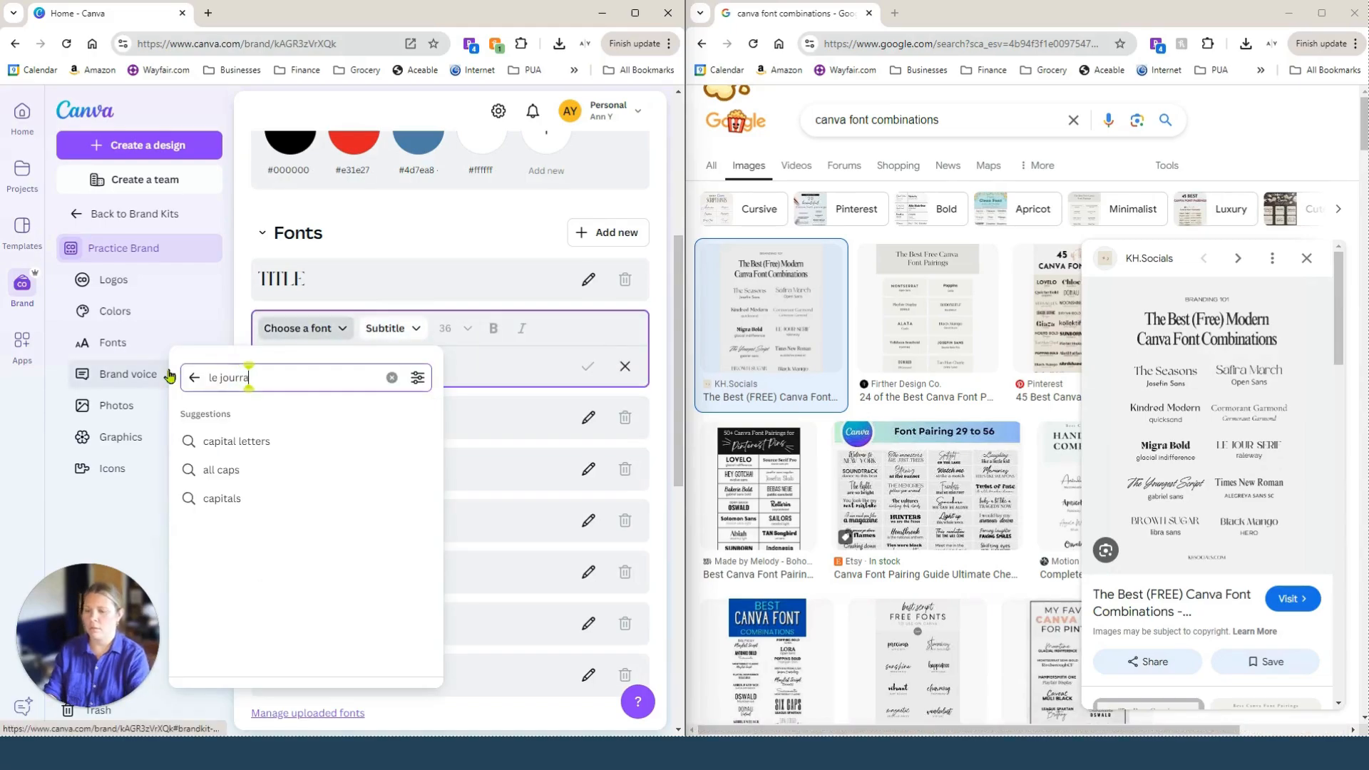
pyautogui.click(391, 377)
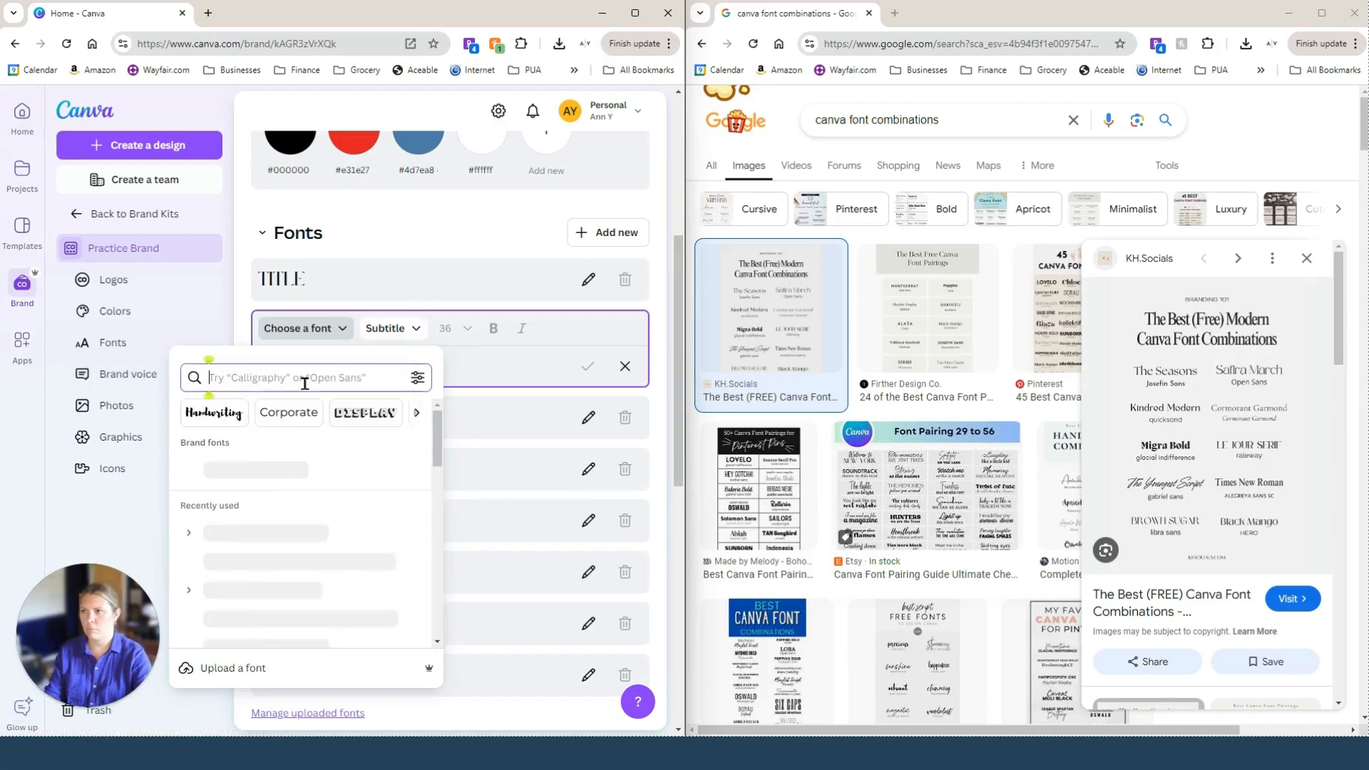
pyautogui.write('rale')
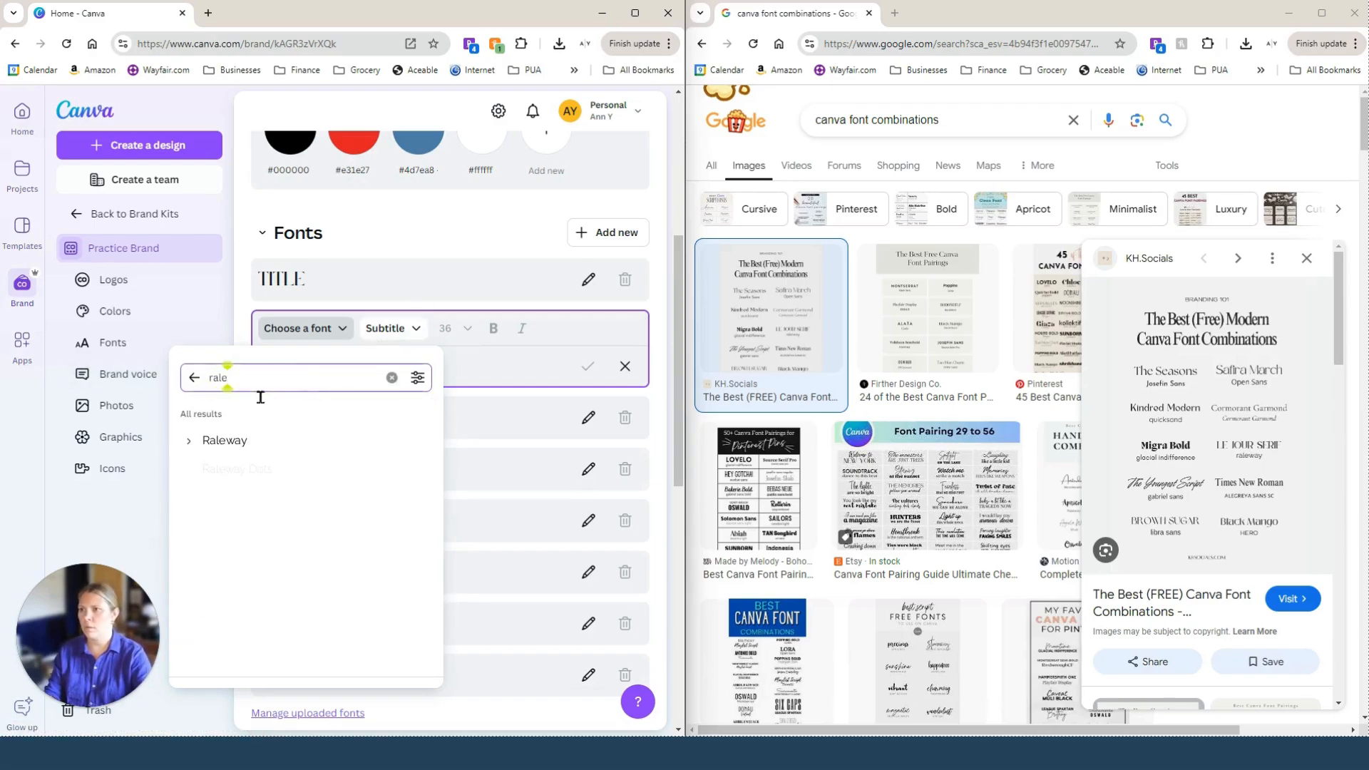
pyautogui.click(229, 444)
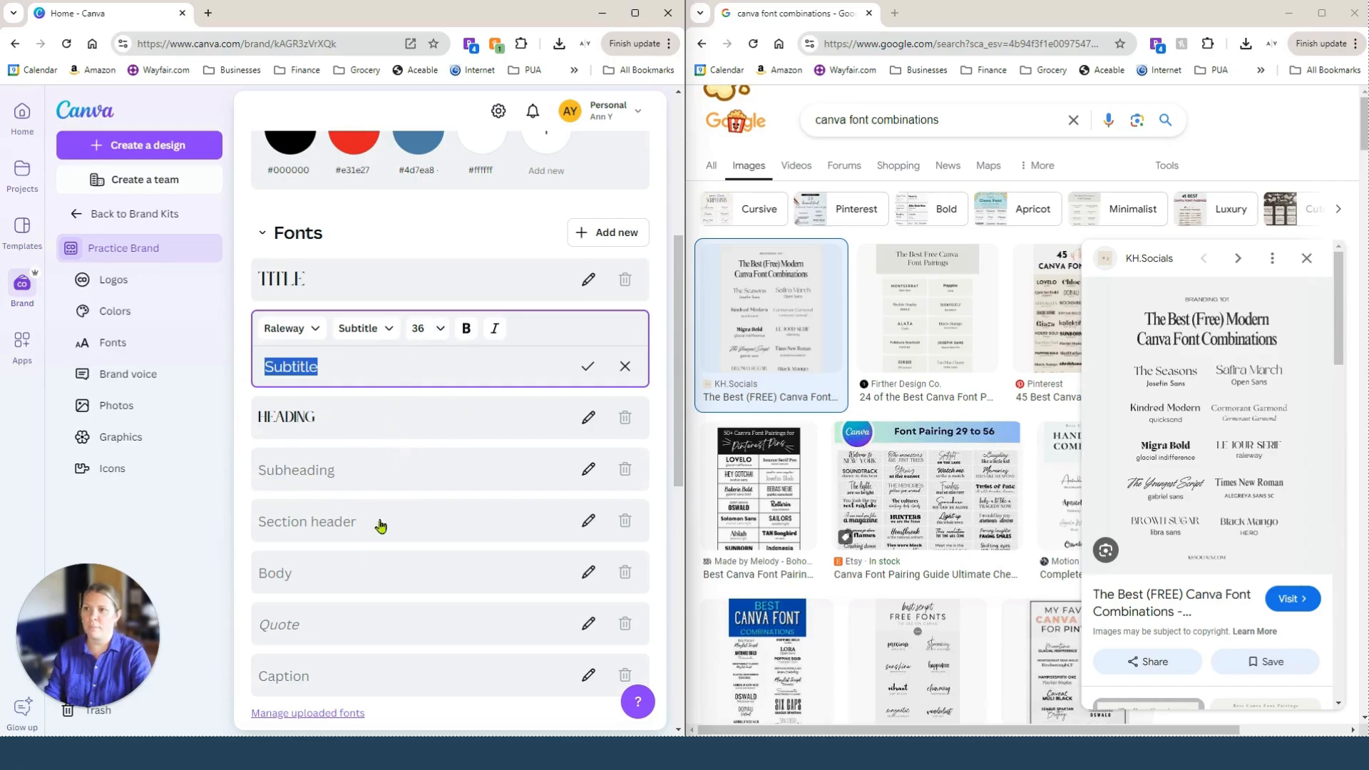
# - Set both the Subheading and Section header styles to the Raleway font
pyautogui.click(346, 470)
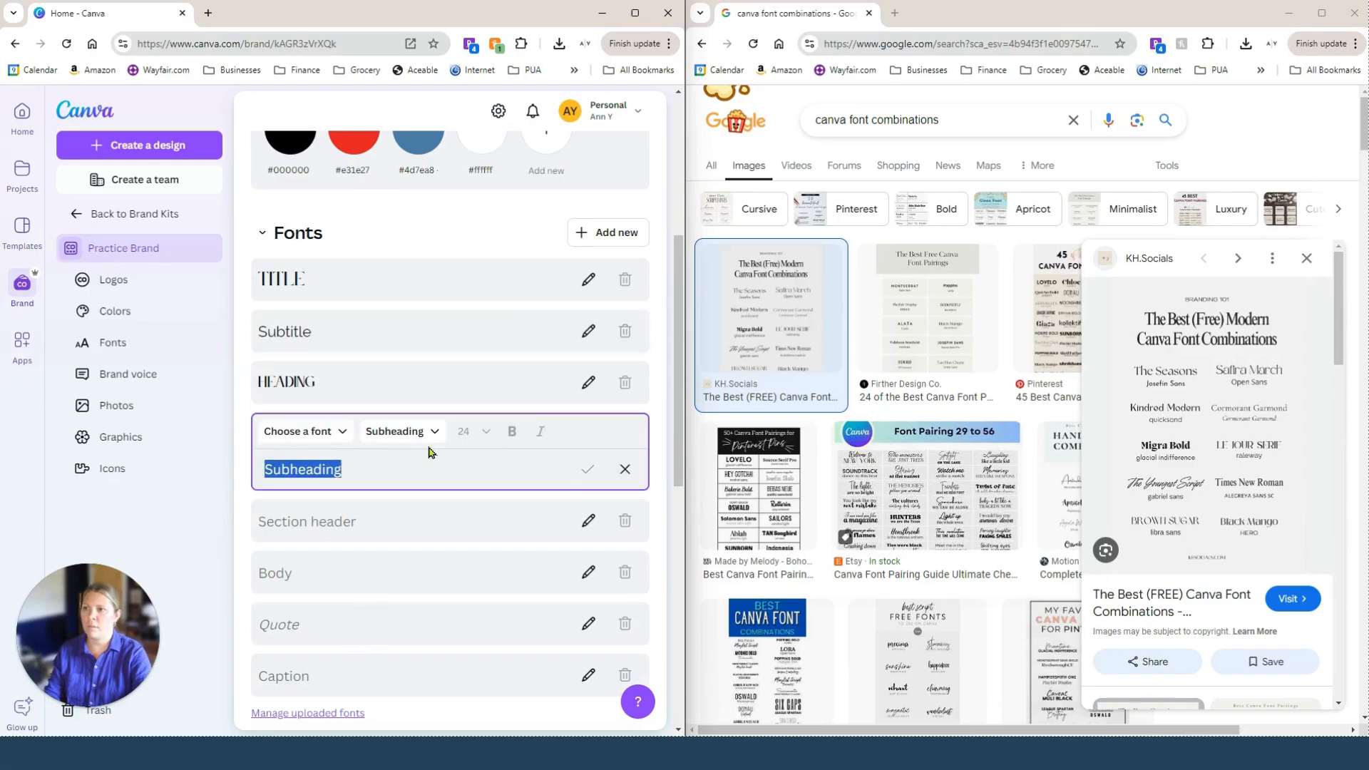
pyautogui.click(344, 432)
pyautogui.write('rale')
pyautogui.click(236, 191)
pyautogui.click(306, 523)
pyautogui.click(342, 475)
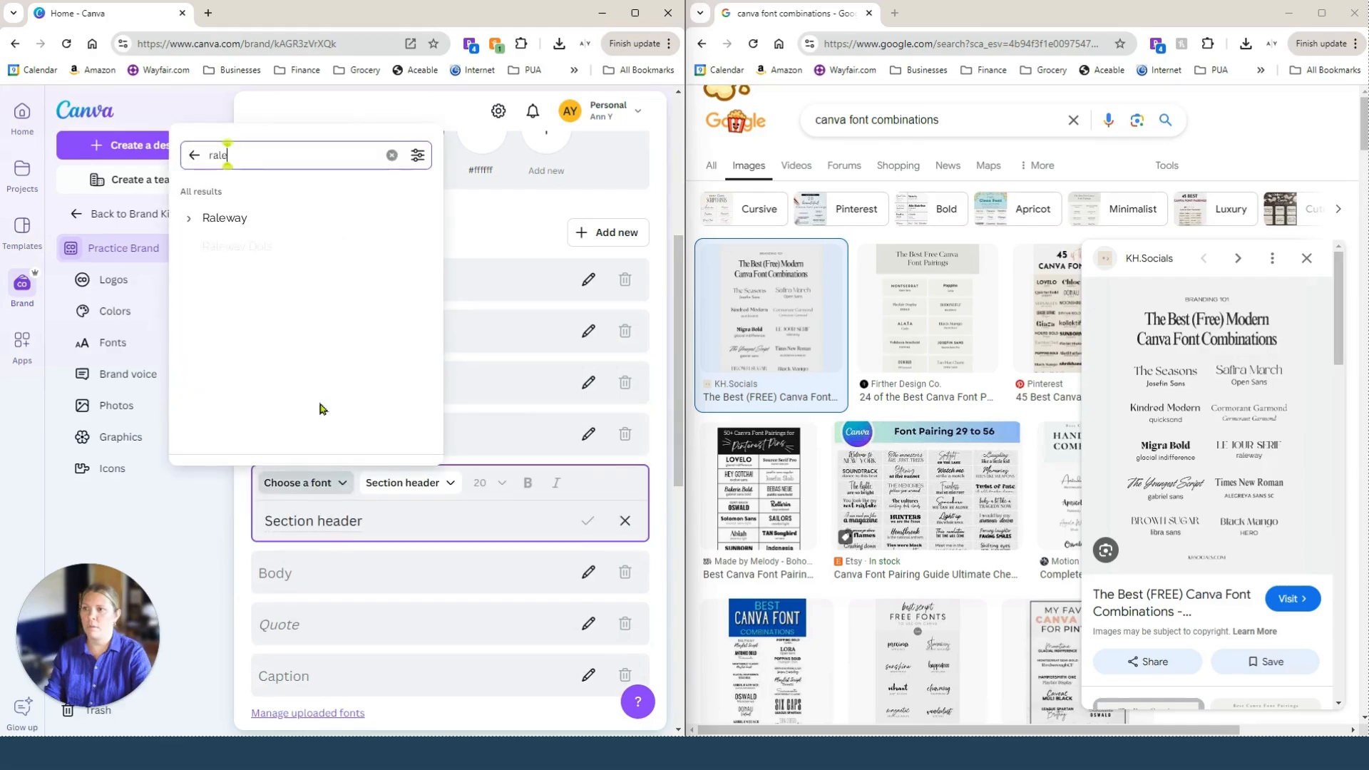
pyautogui.click(254, 217)
# - Apply the Raleway font to the Body and Quote styles
pyautogui.click(328, 574)
pyautogui.click(303, 533)
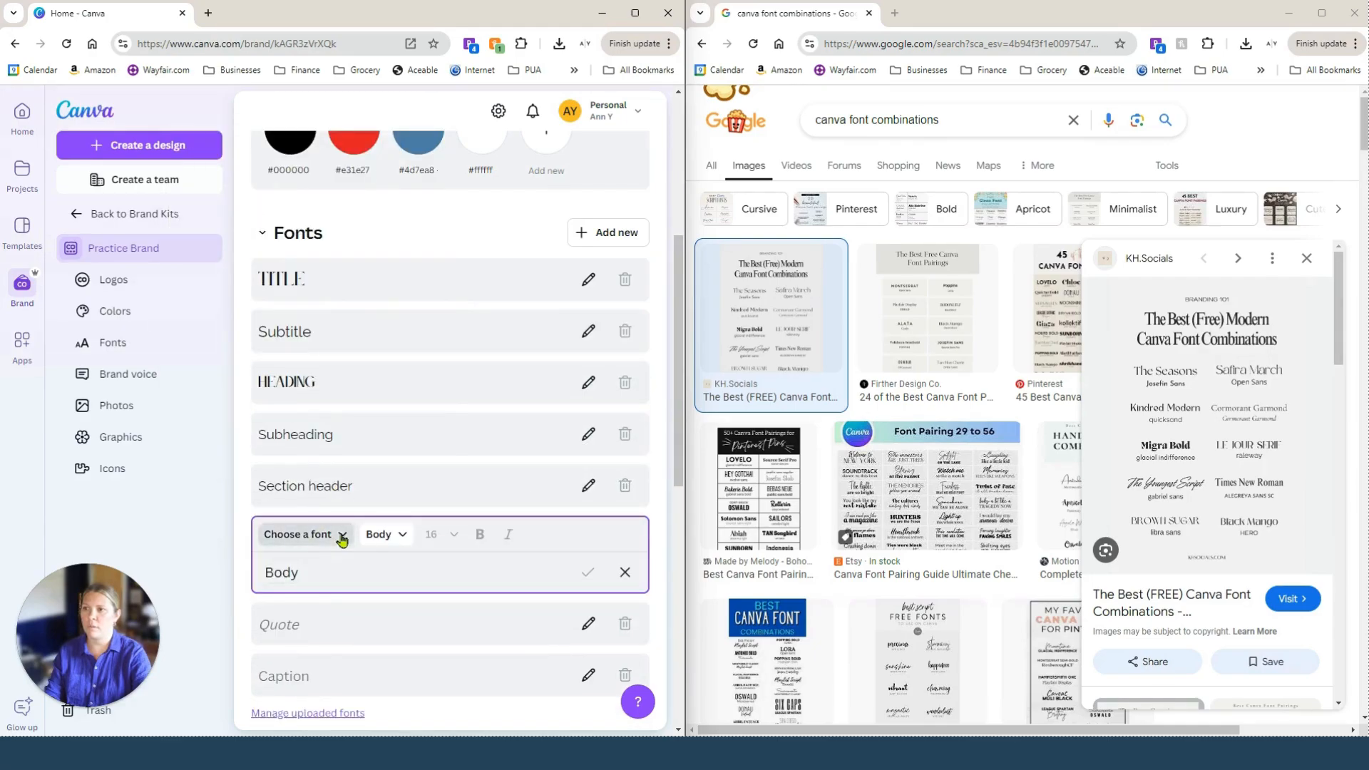
pyautogui.click(243, 271)
pyautogui.scroll(-3, 315, 379)
pyautogui.click(314, 413)
pyautogui.click(335, 367)
pyautogui.write('rale')
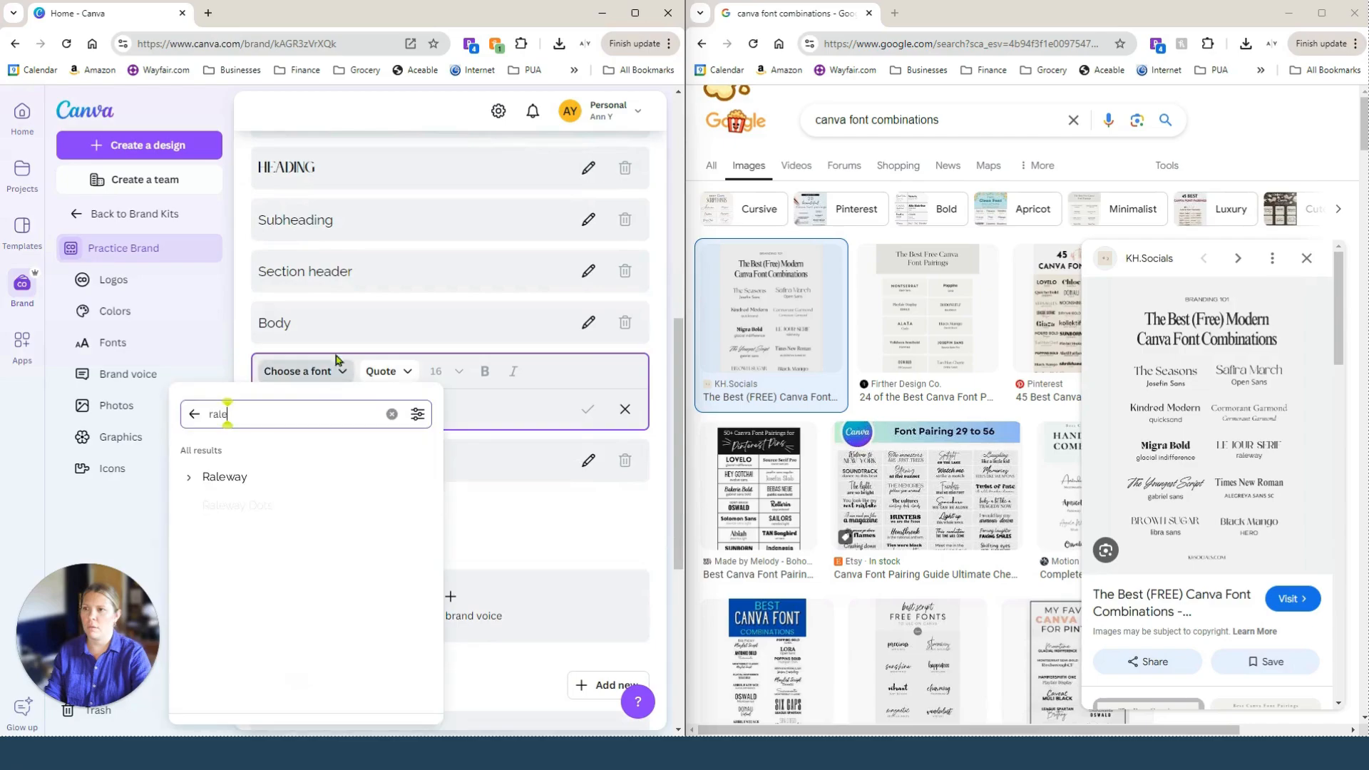
pyautogui.click(239, 477)
# - Set the Caption style to the Raleway font and save it
pyautogui.click(312, 462)
pyautogui.click(293, 421)
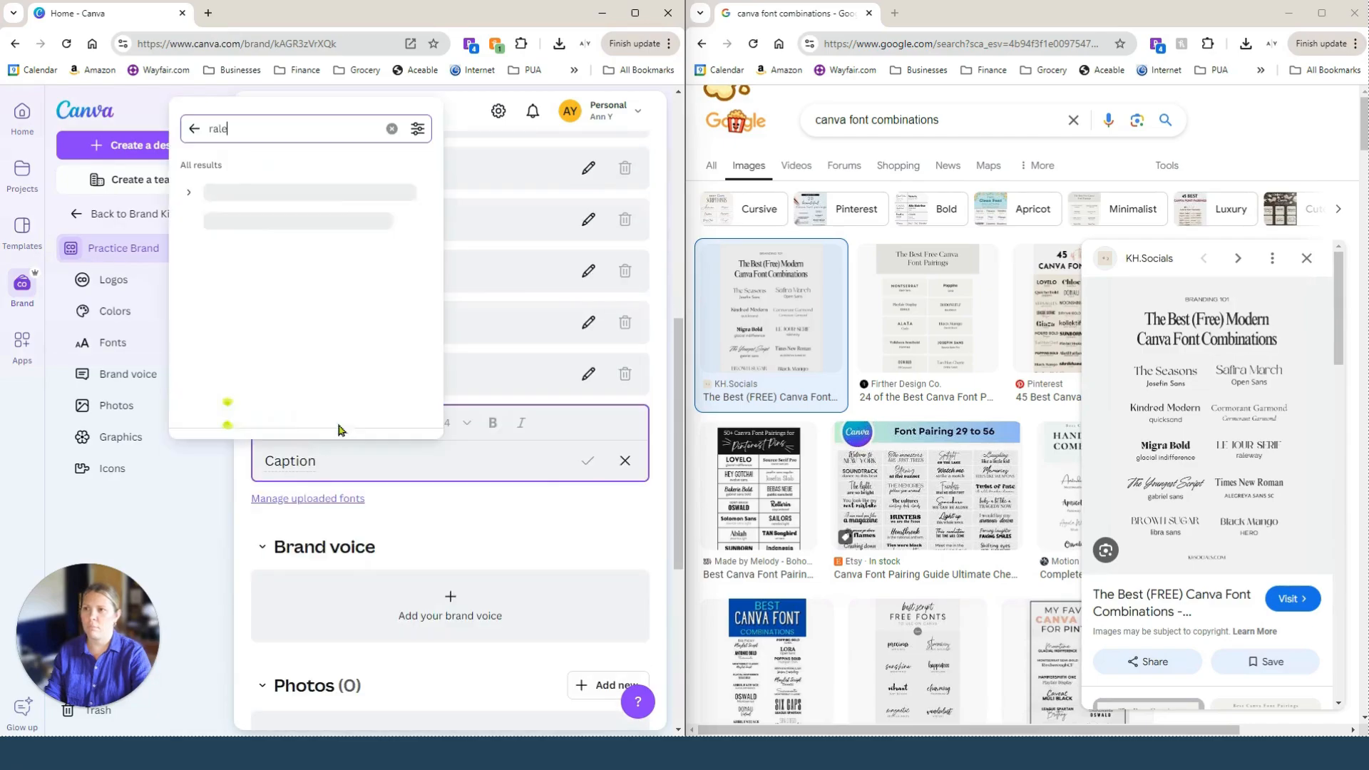
pyautogui.click(256, 191)
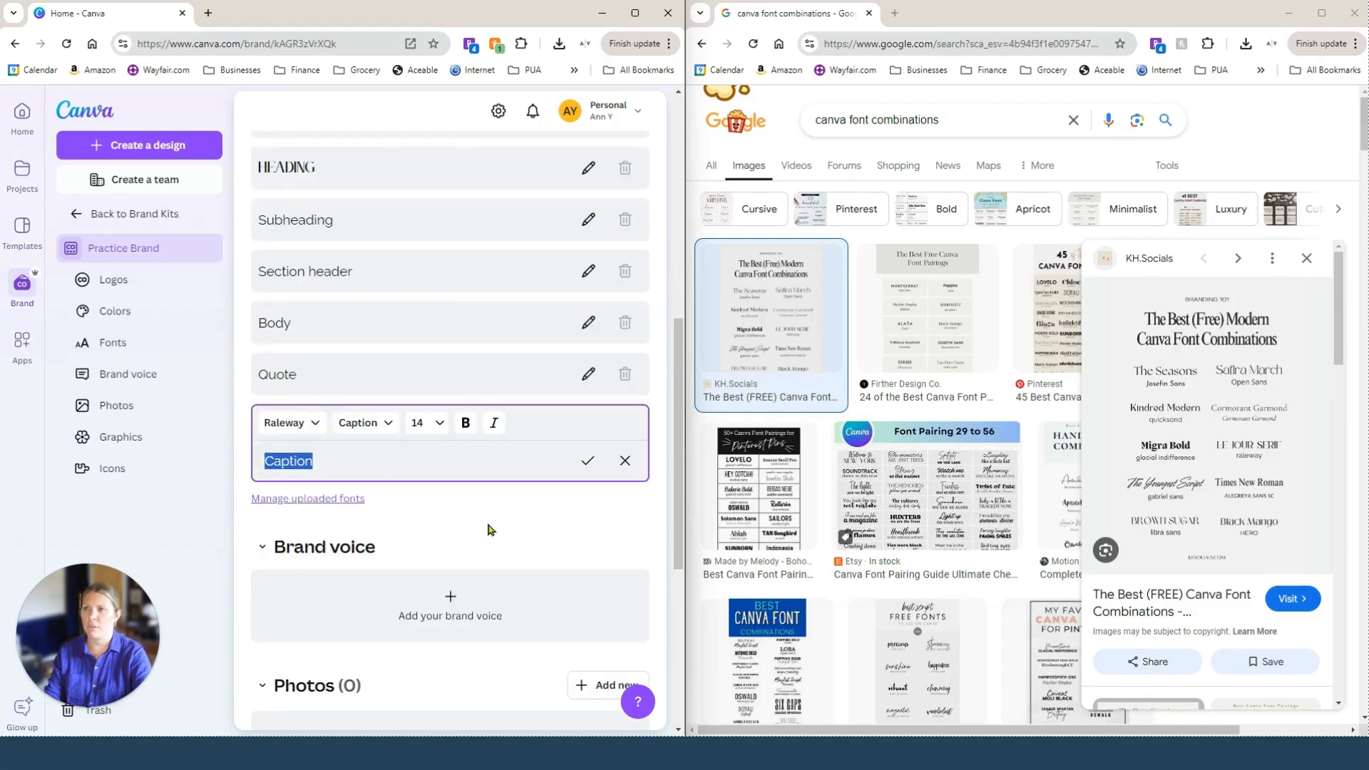
pyautogui.click(530, 522)
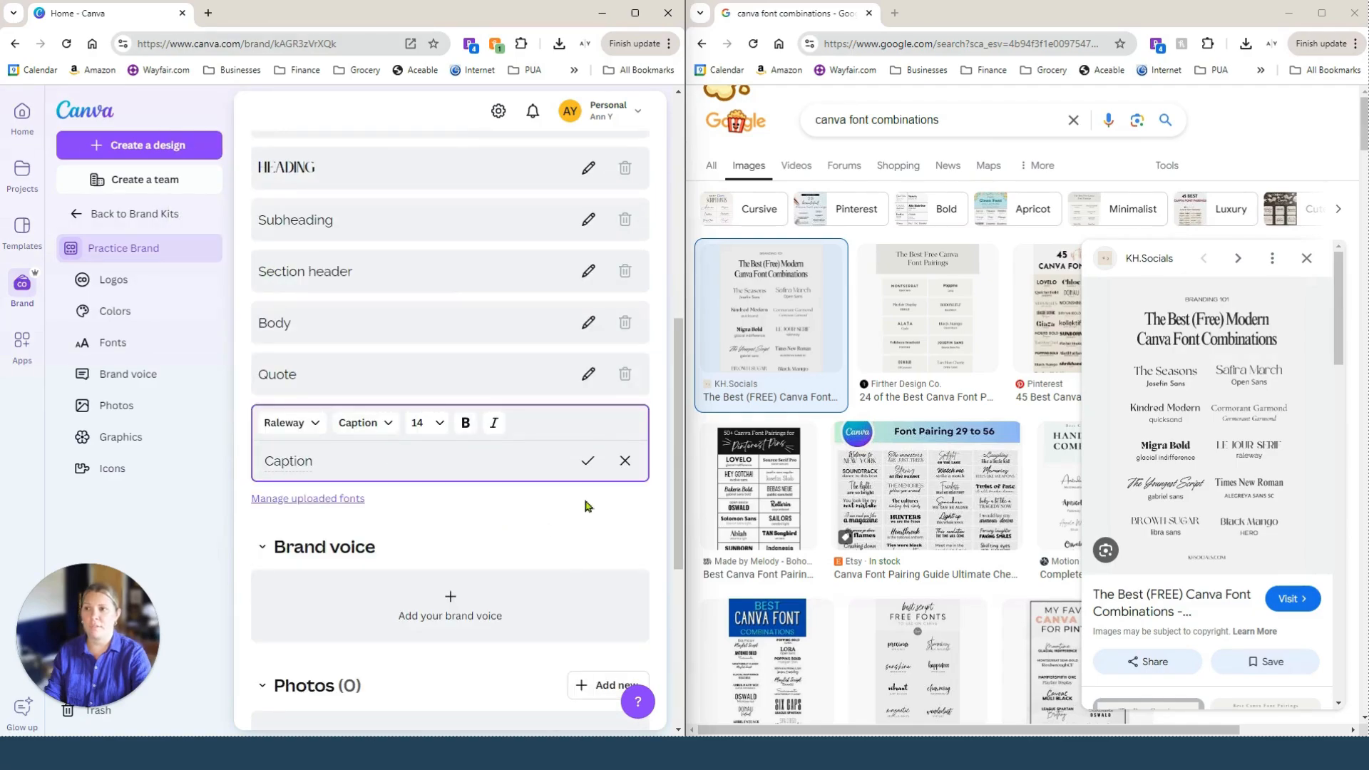
pyautogui.click(587, 461)
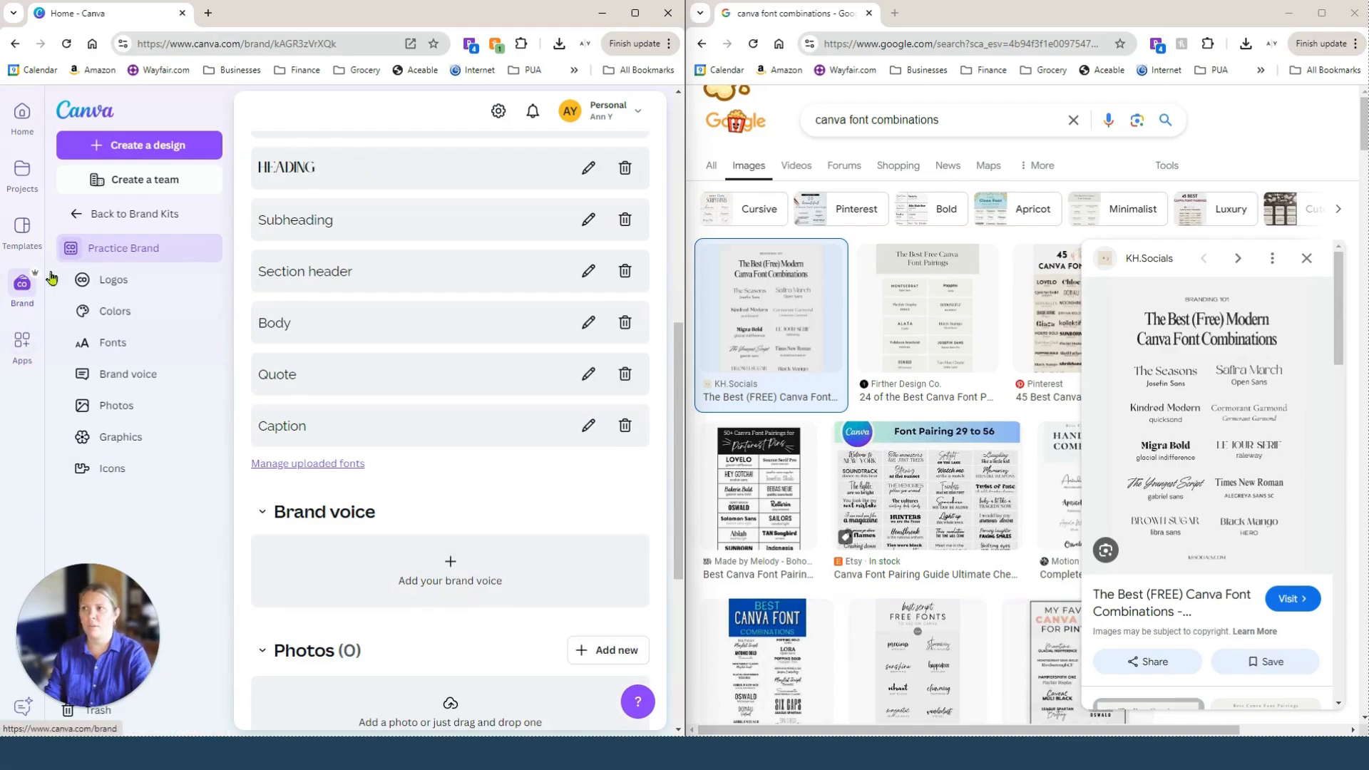
# - Upload the two portrait images 7 and 10 from Downloads as brand kit photos
pyautogui.scroll(2, 345, 473)
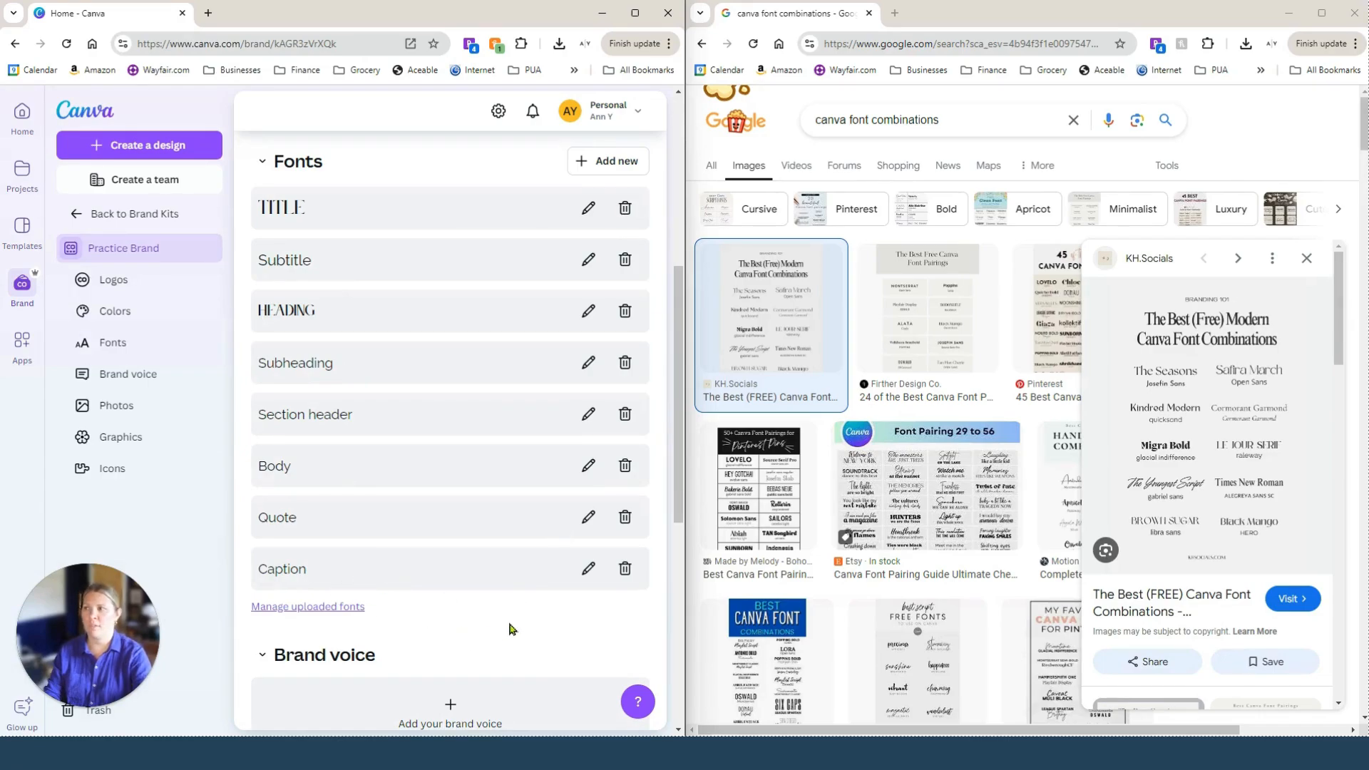
pyautogui.scroll(-5, 507, 498)
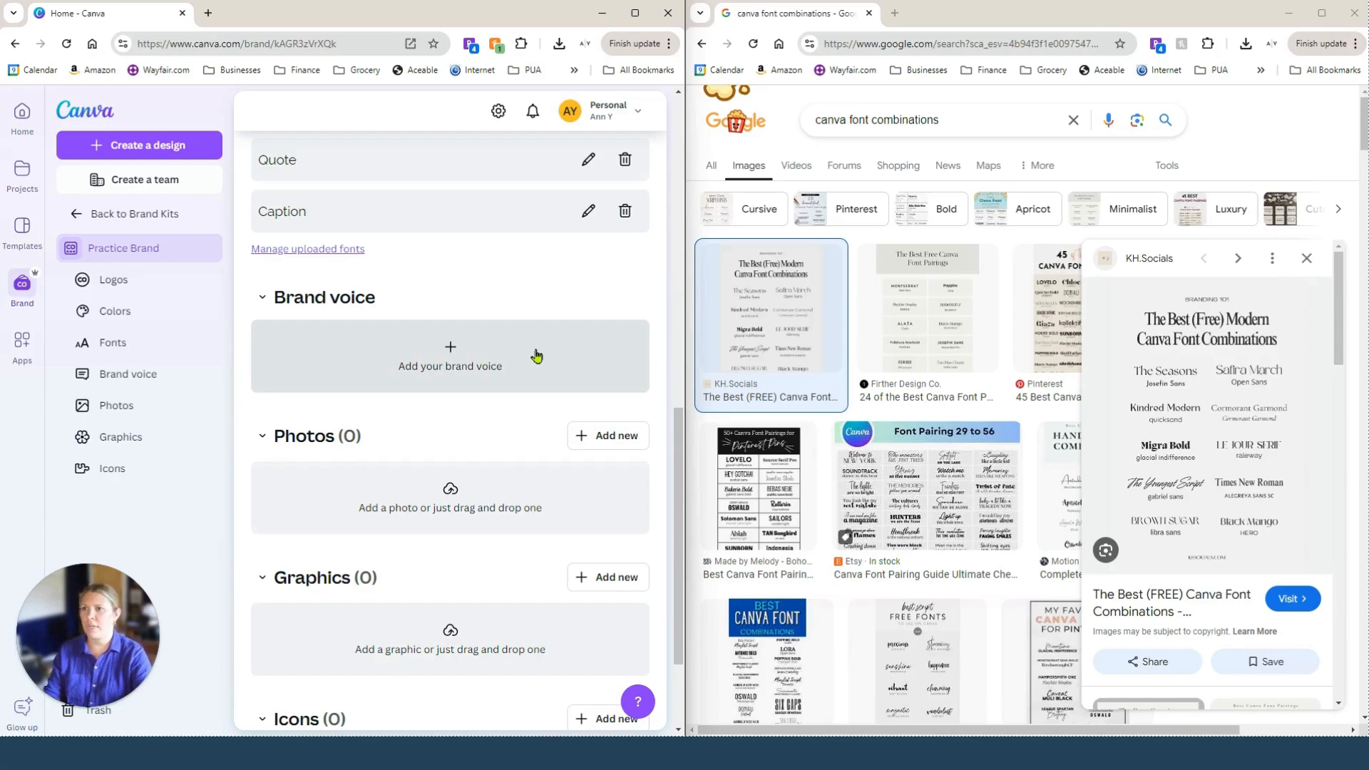
pyautogui.scroll(-2, 542, 355)
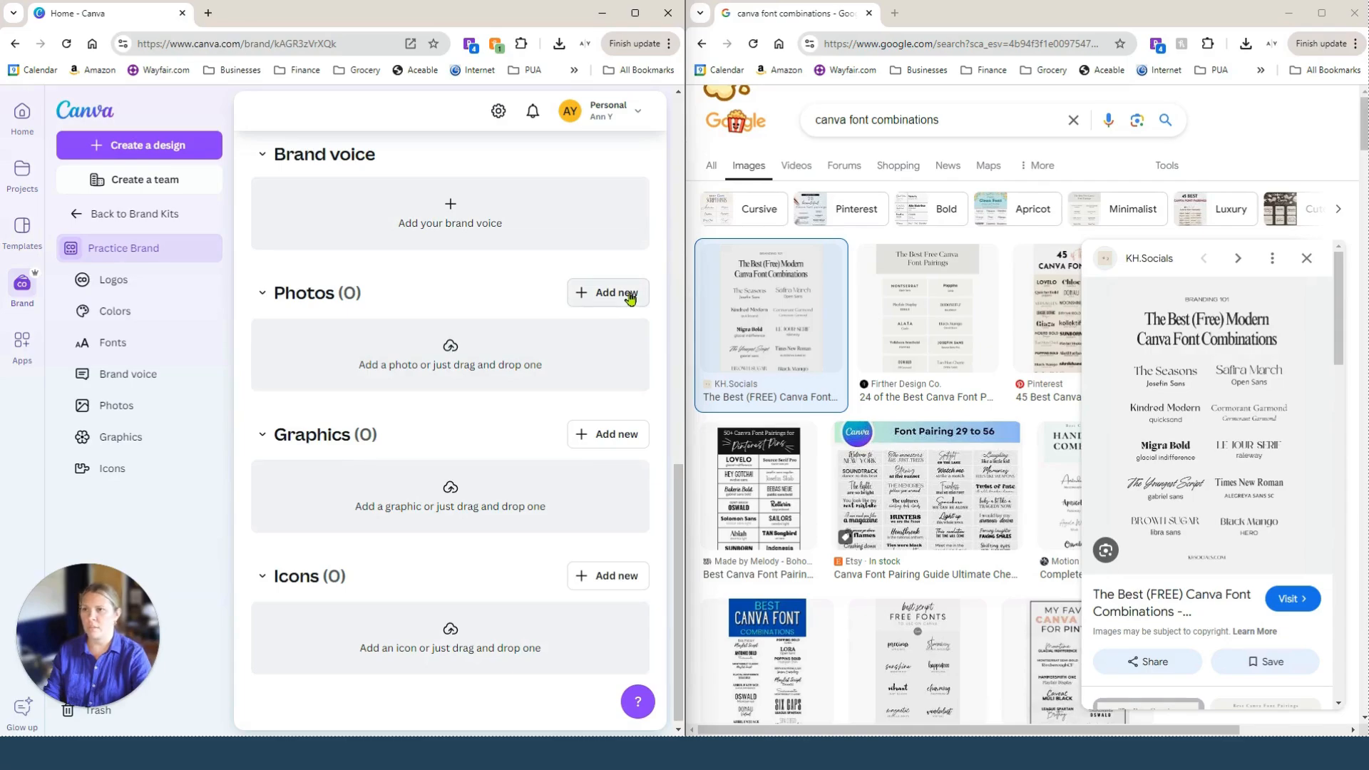
pyautogui.click(438, 369)
pyautogui.click(247, 143)
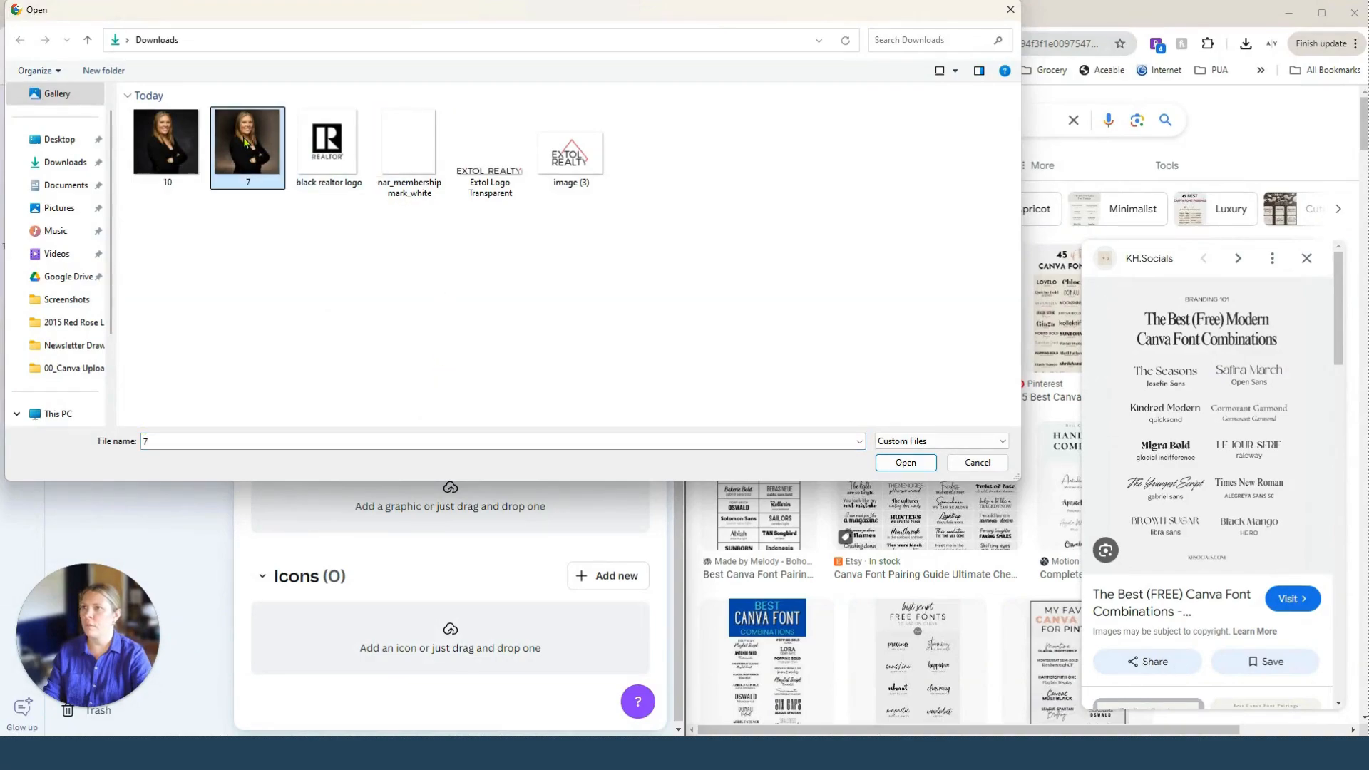
pyautogui.keyDown('ctrl'); pyautogui.click(142, 132); pyautogui.keyUp('ctrl')
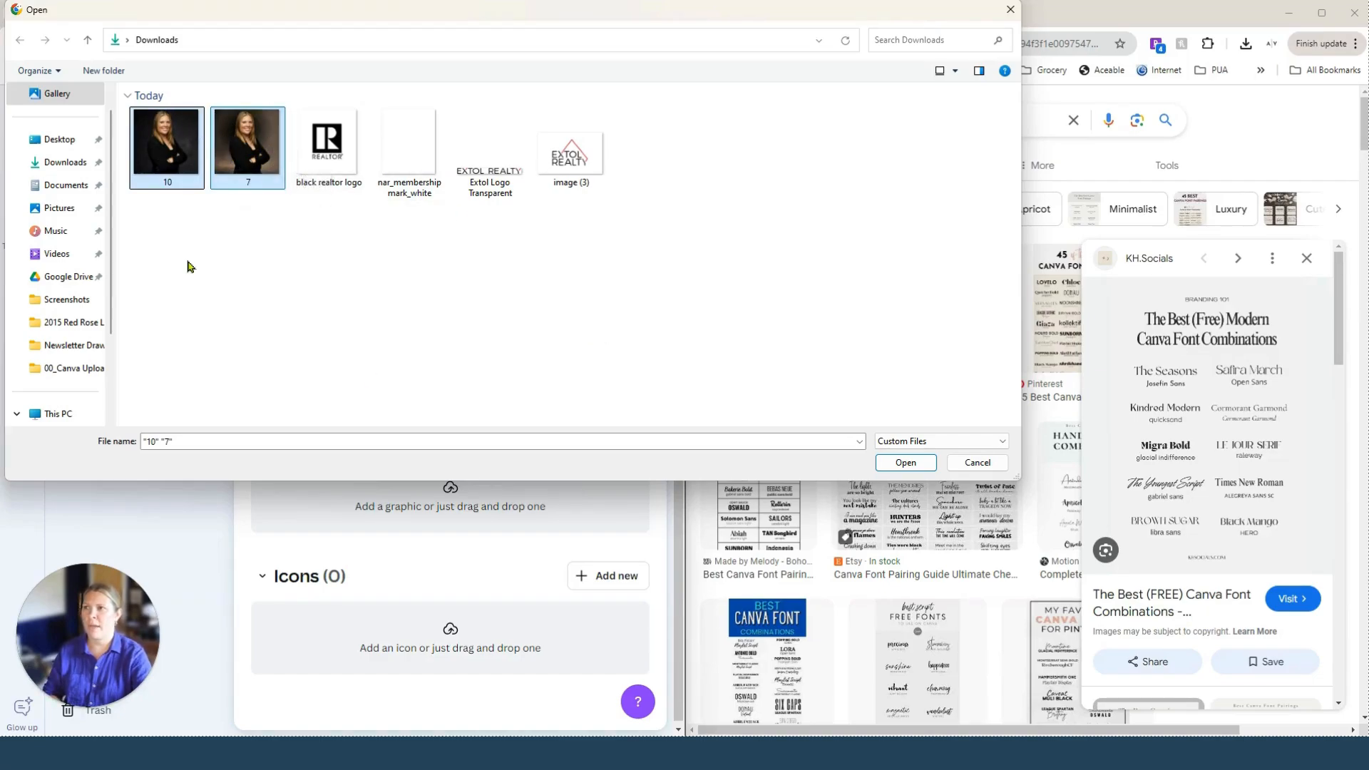
pyautogui.click(905, 464)
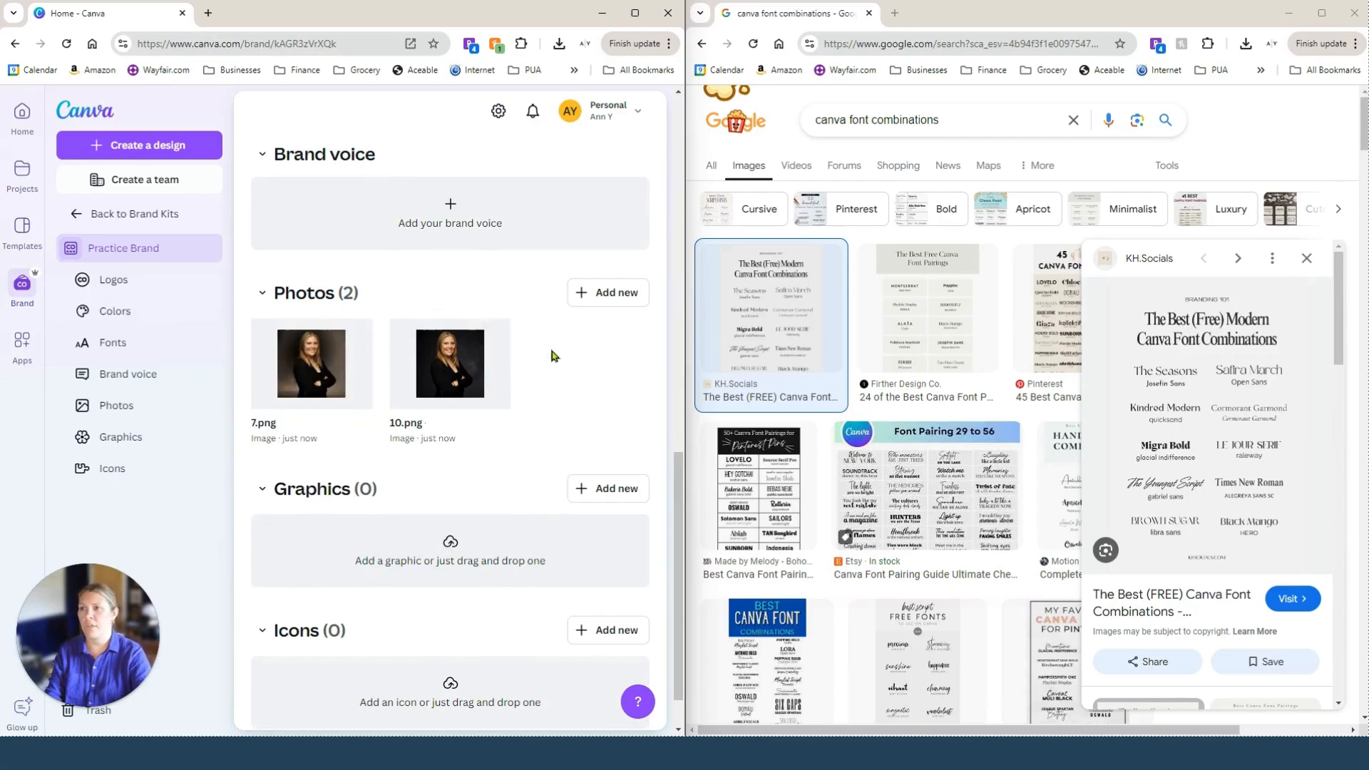
# - Upload Extol Logo Transparent and image (3) from Downloads as brand kit graphics
pyautogui.scroll(-1, 550, 401)
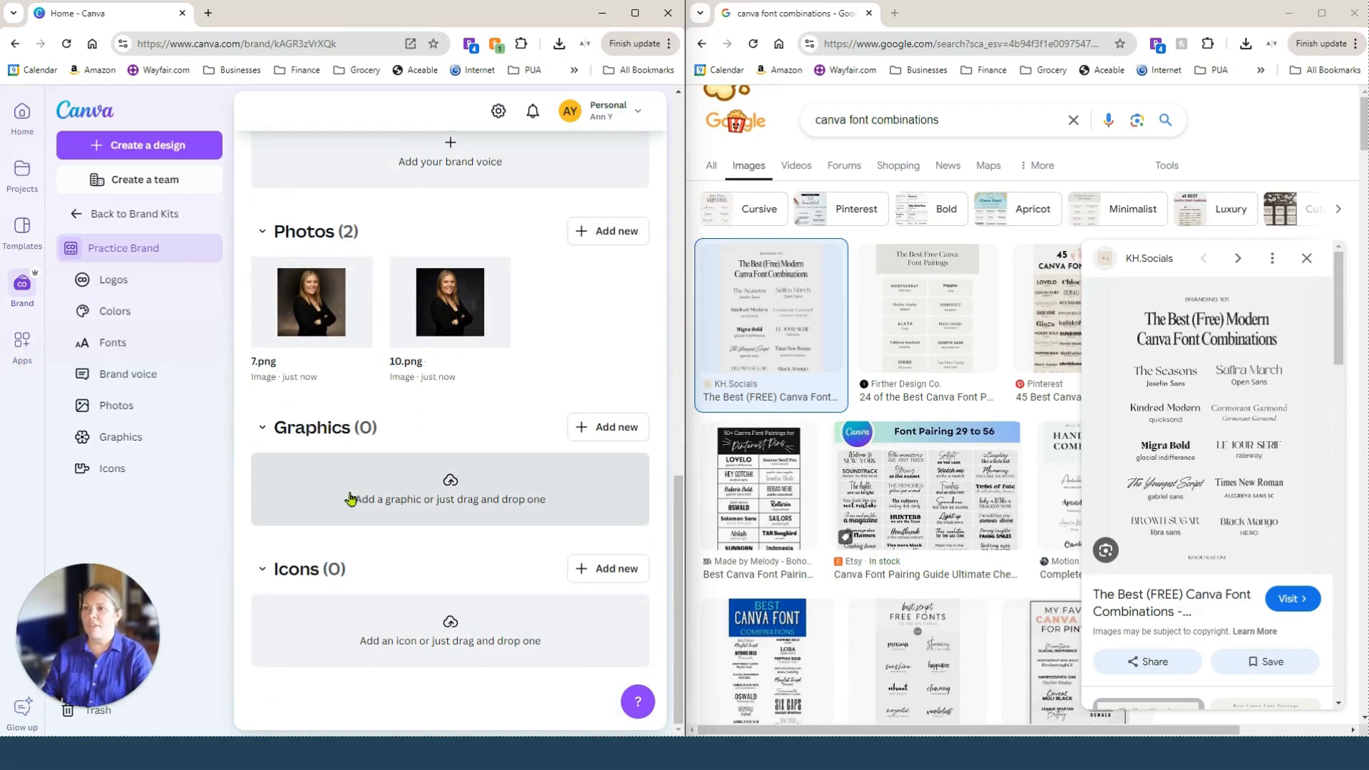
pyautogui.scroll(10, 351, 498)
pyautogui.moveTo(350, 232)
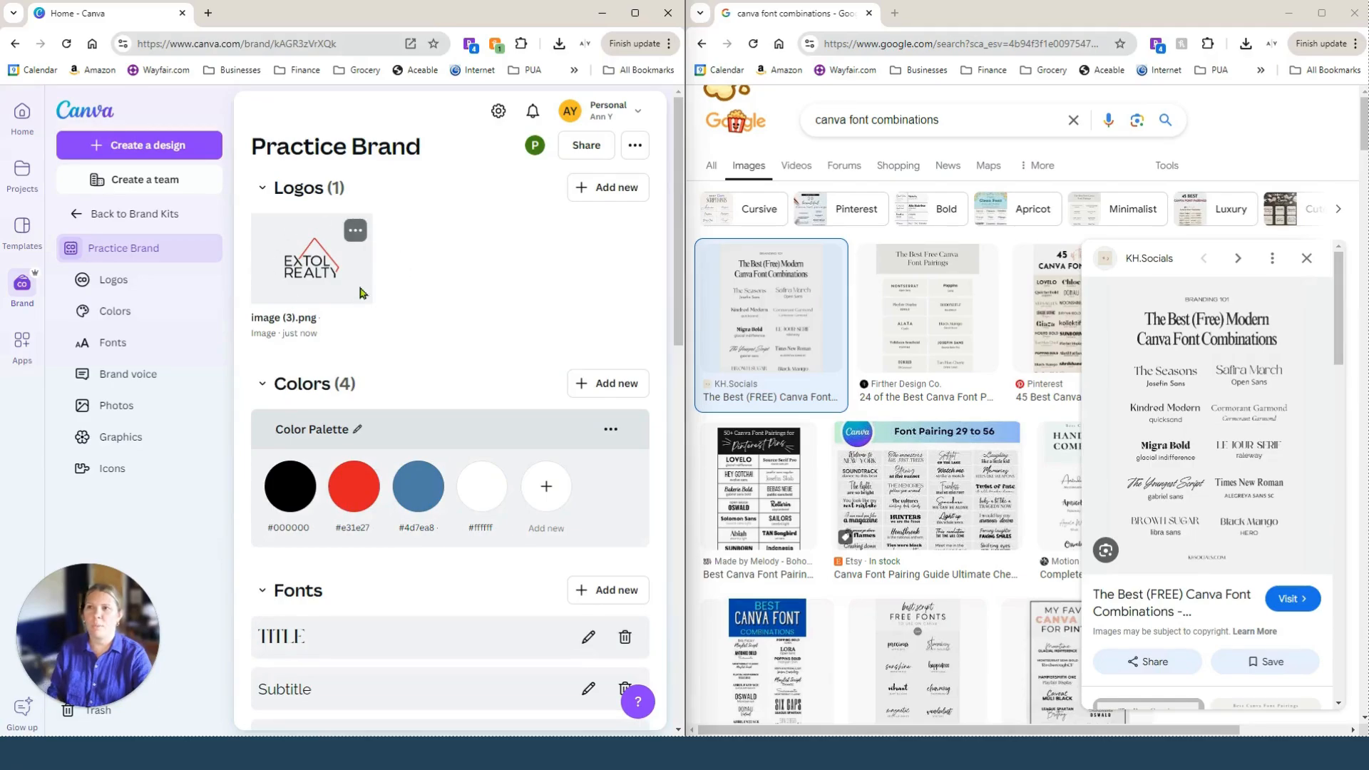
pyautogui.scroll(-15, 413, 296)
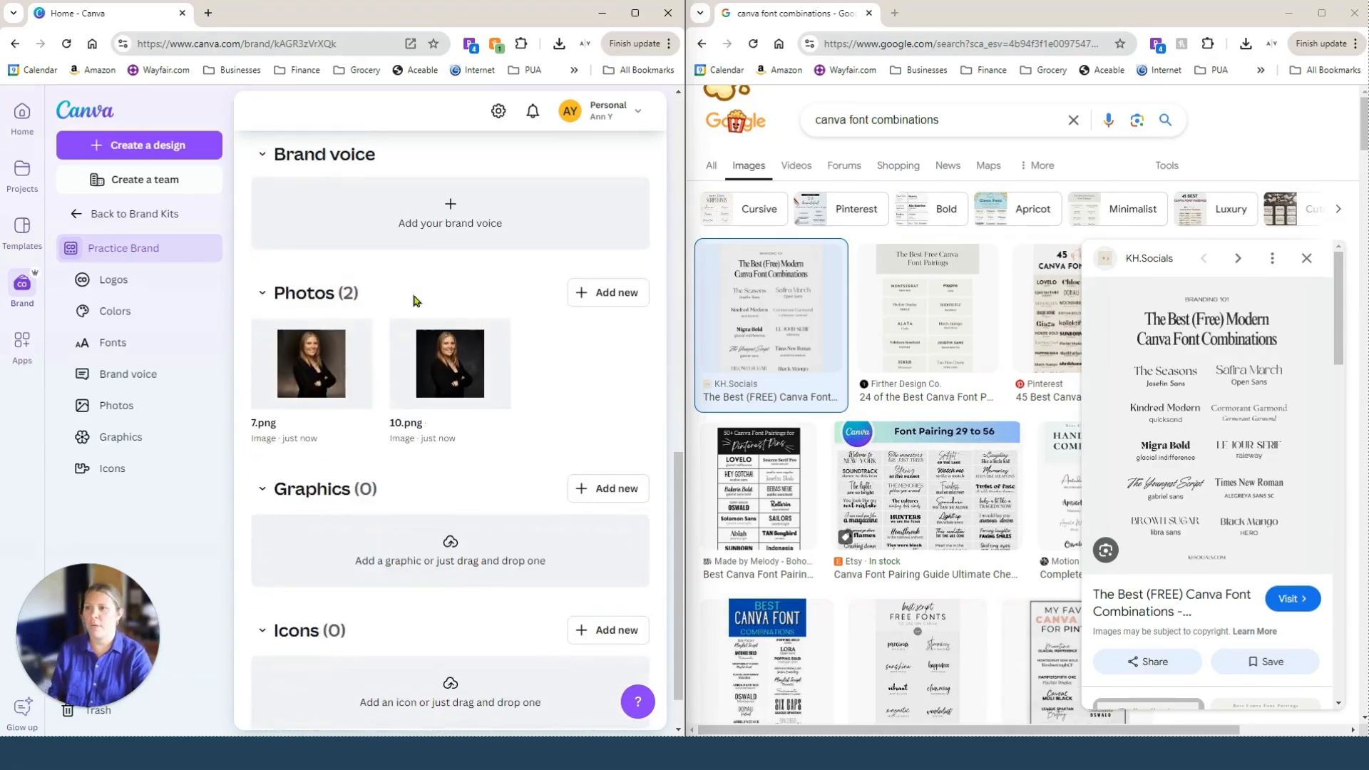
pyautogui.click(615, 431)
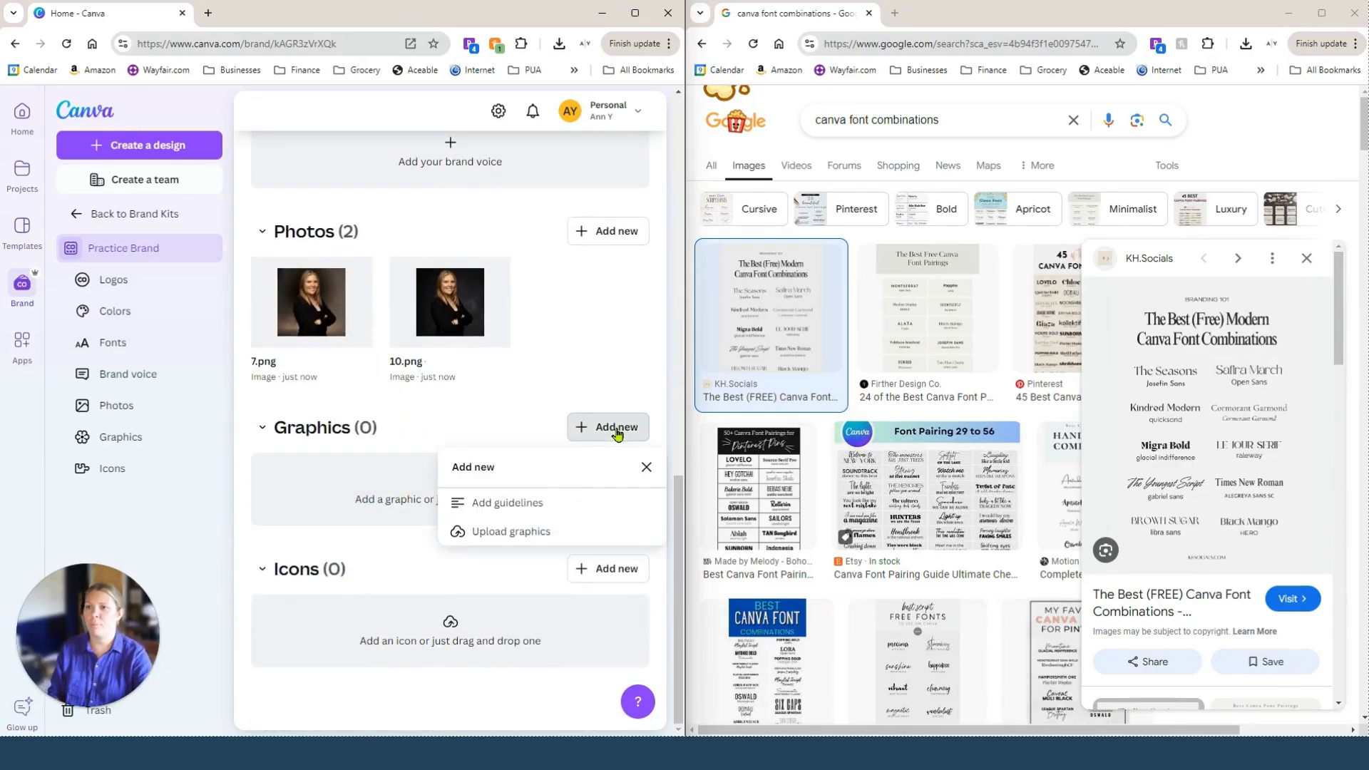
pyautogui.click(524, 534)
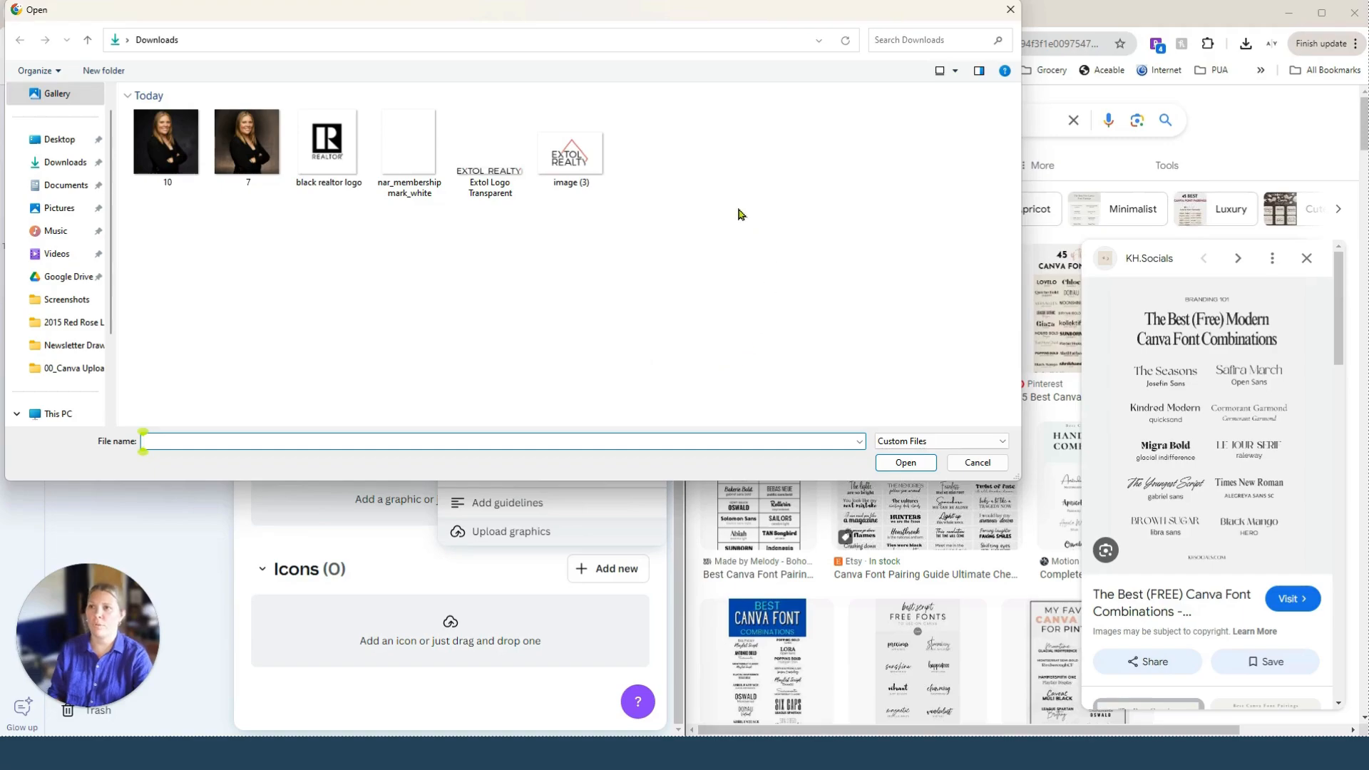
pyautogui.click(497, 178)
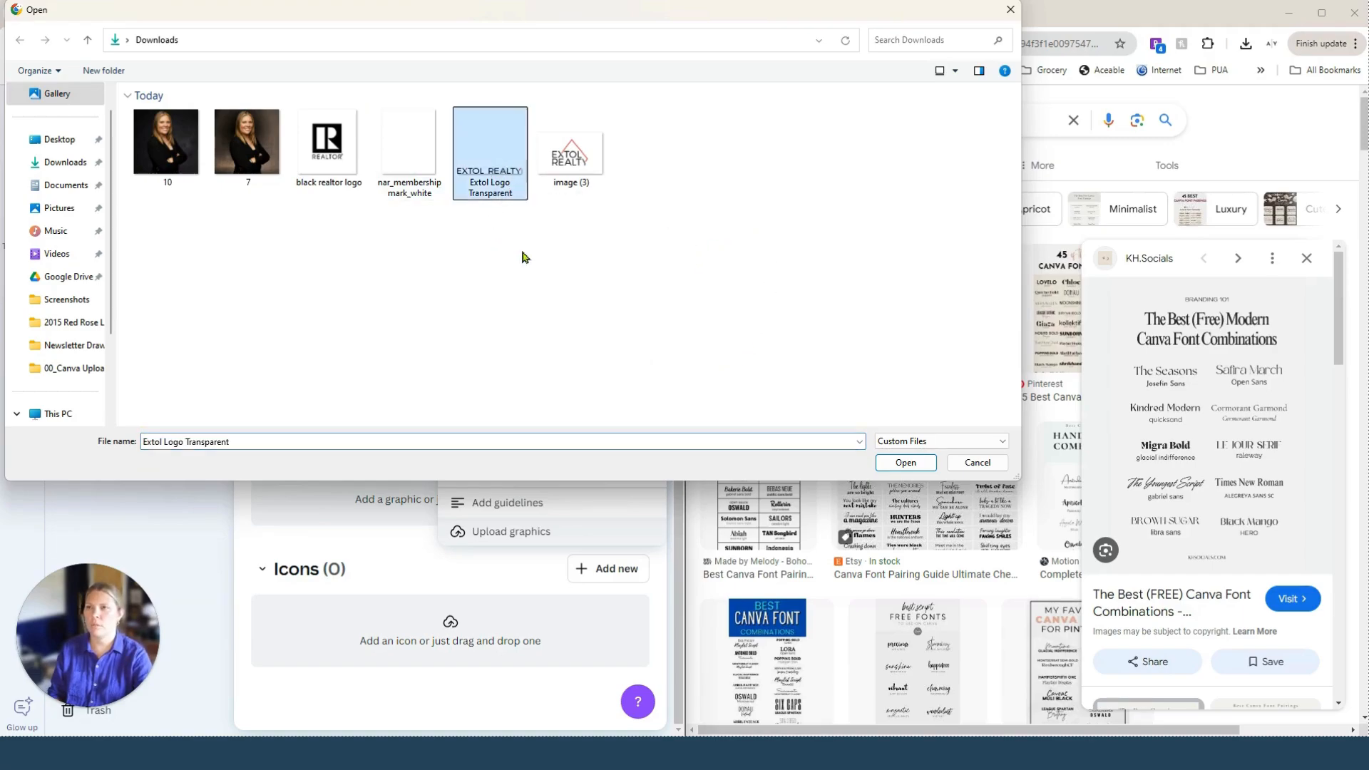
pyautogui.keyDown('ctrl'); pyautogui.click(566, 170); pyautogui.keyUp('ctrl')
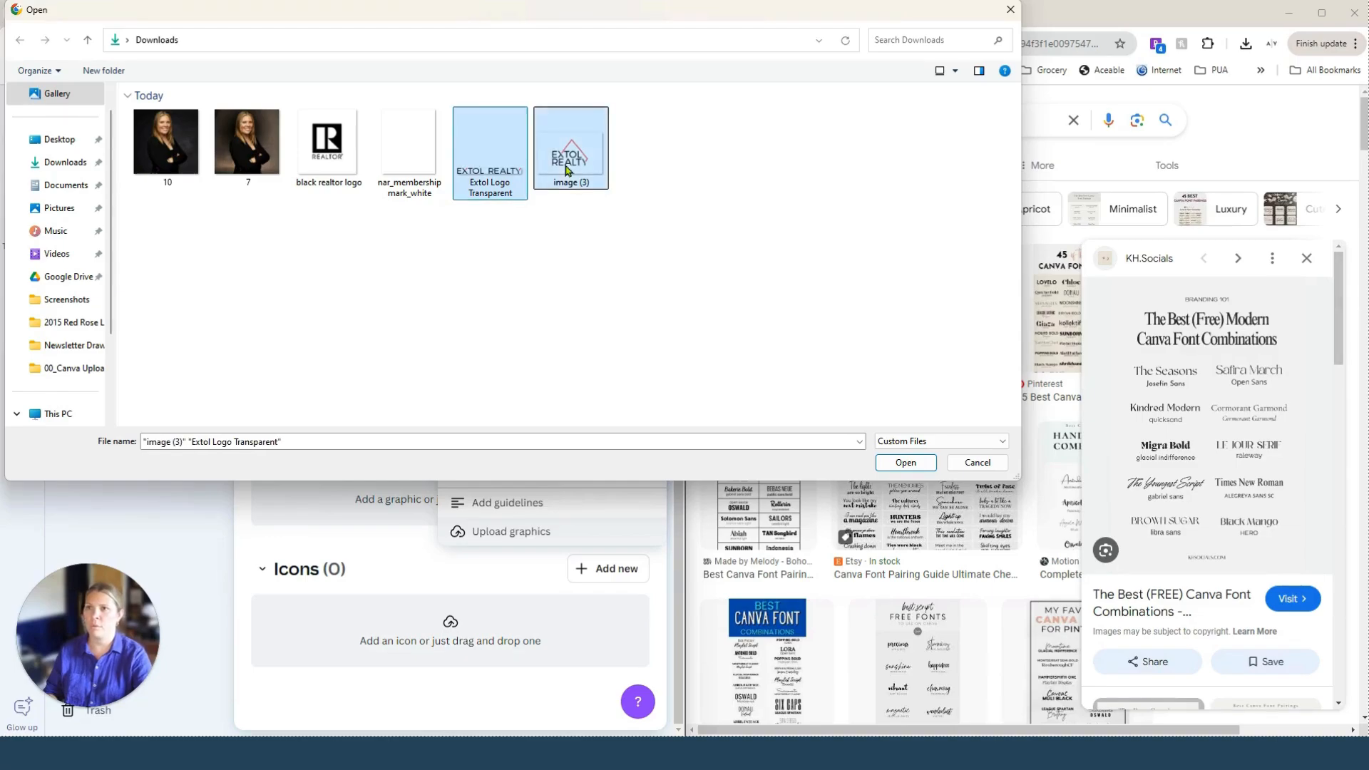
pyautogui.click(905, 462)
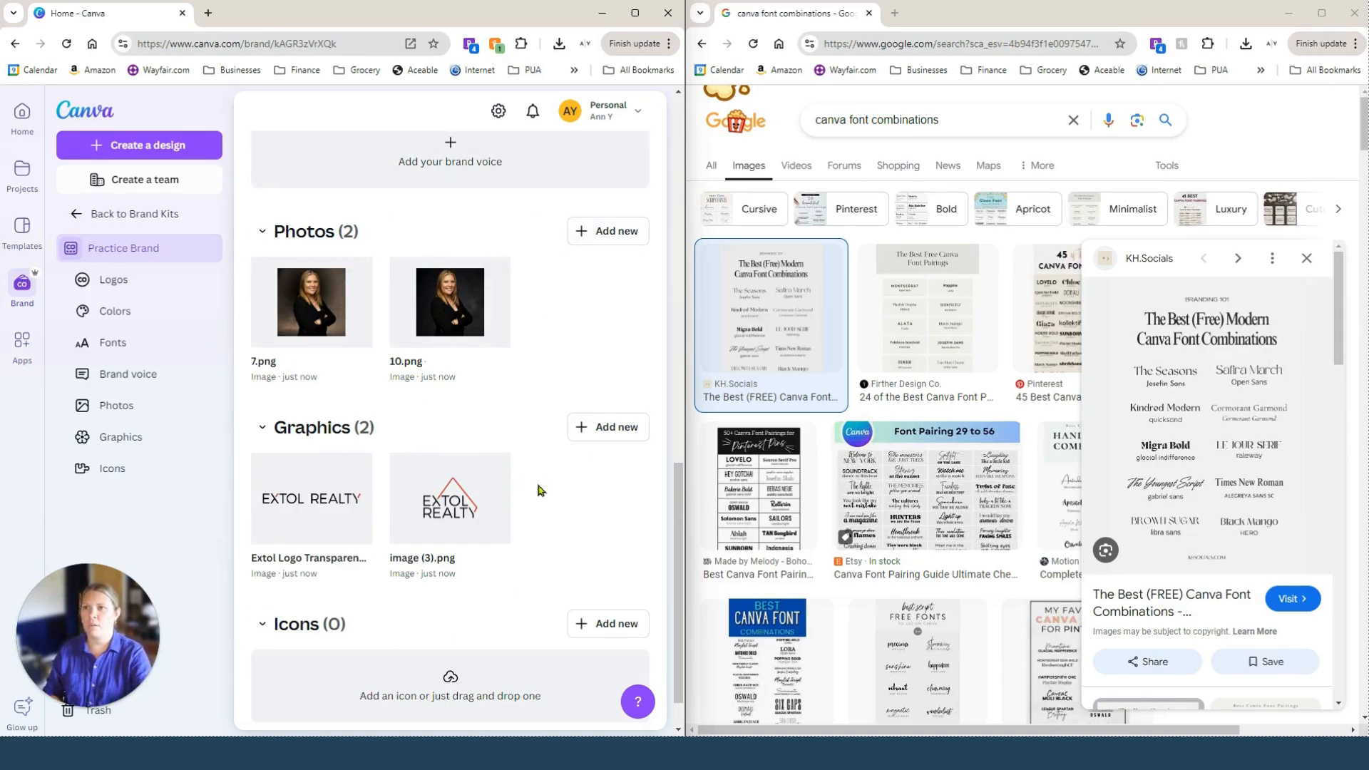
# - Upload black realtor logo and nar_membershipmark_white from Downloads as brand kit icons
pyautogui.scroll(-1, 540, 491)
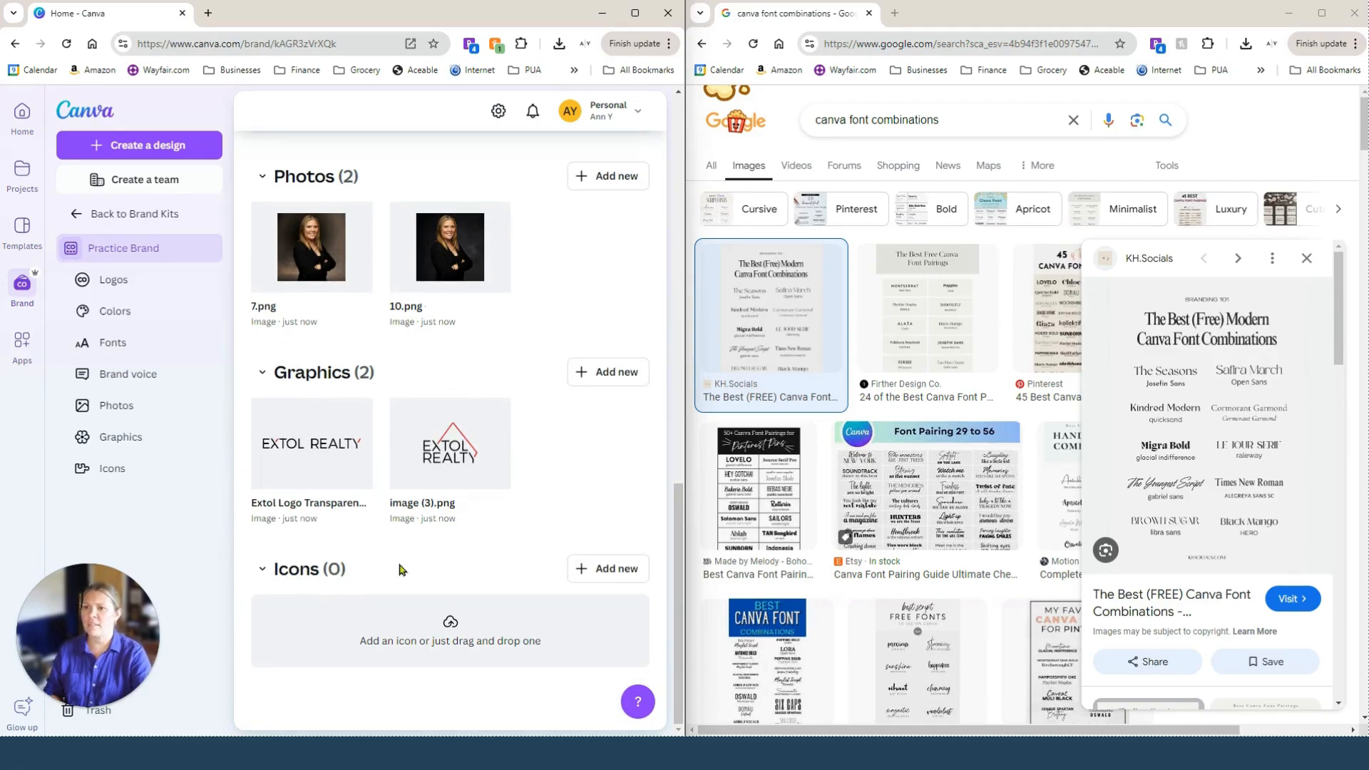
pyautogui.click(611, 579)
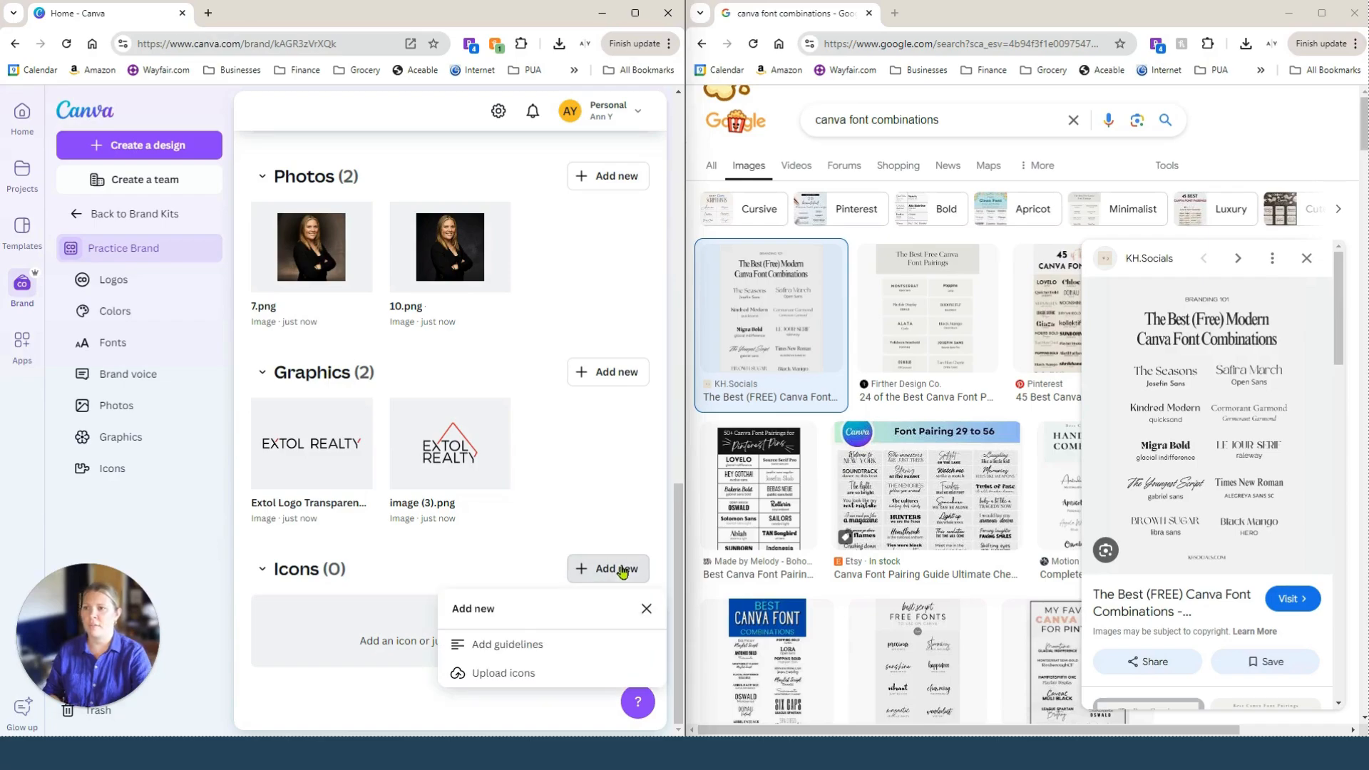
pyautogui.click(529, 671)
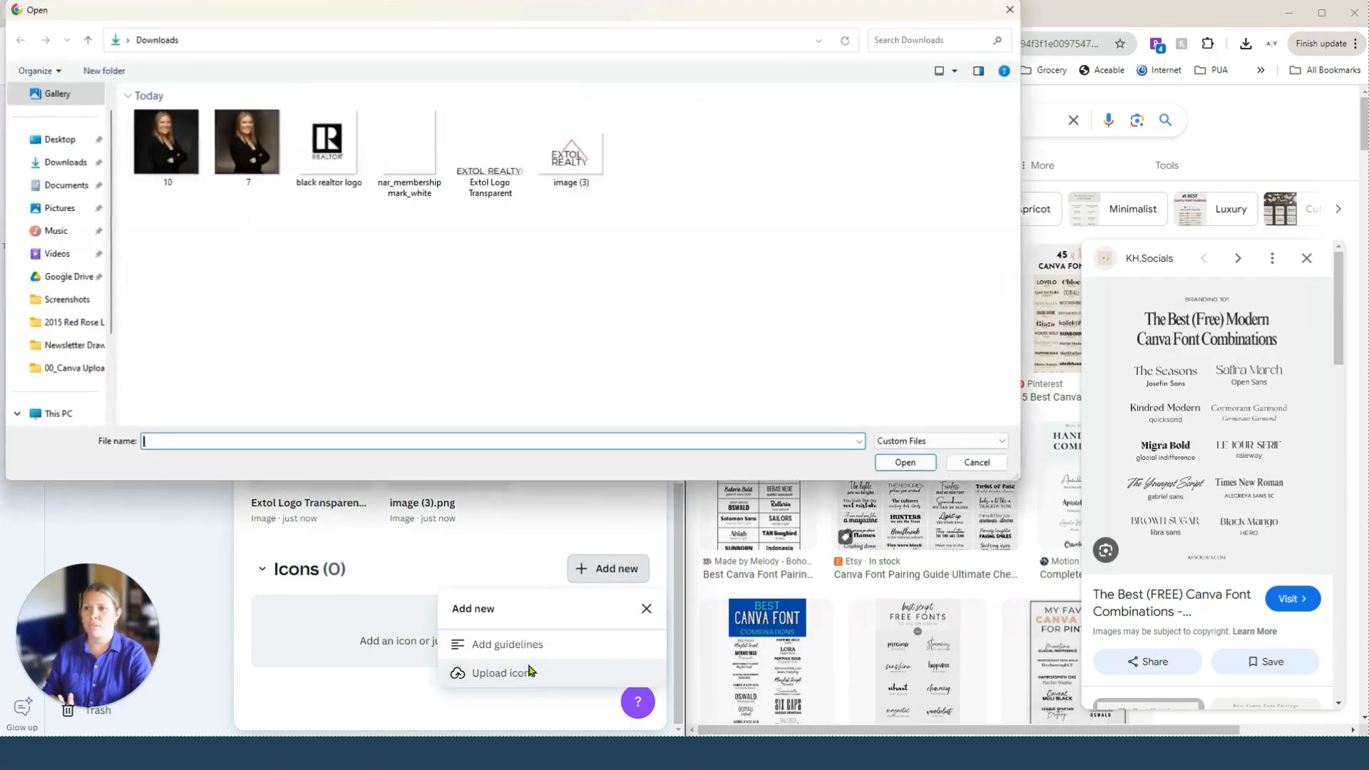
pyautogui.click(333, 151)
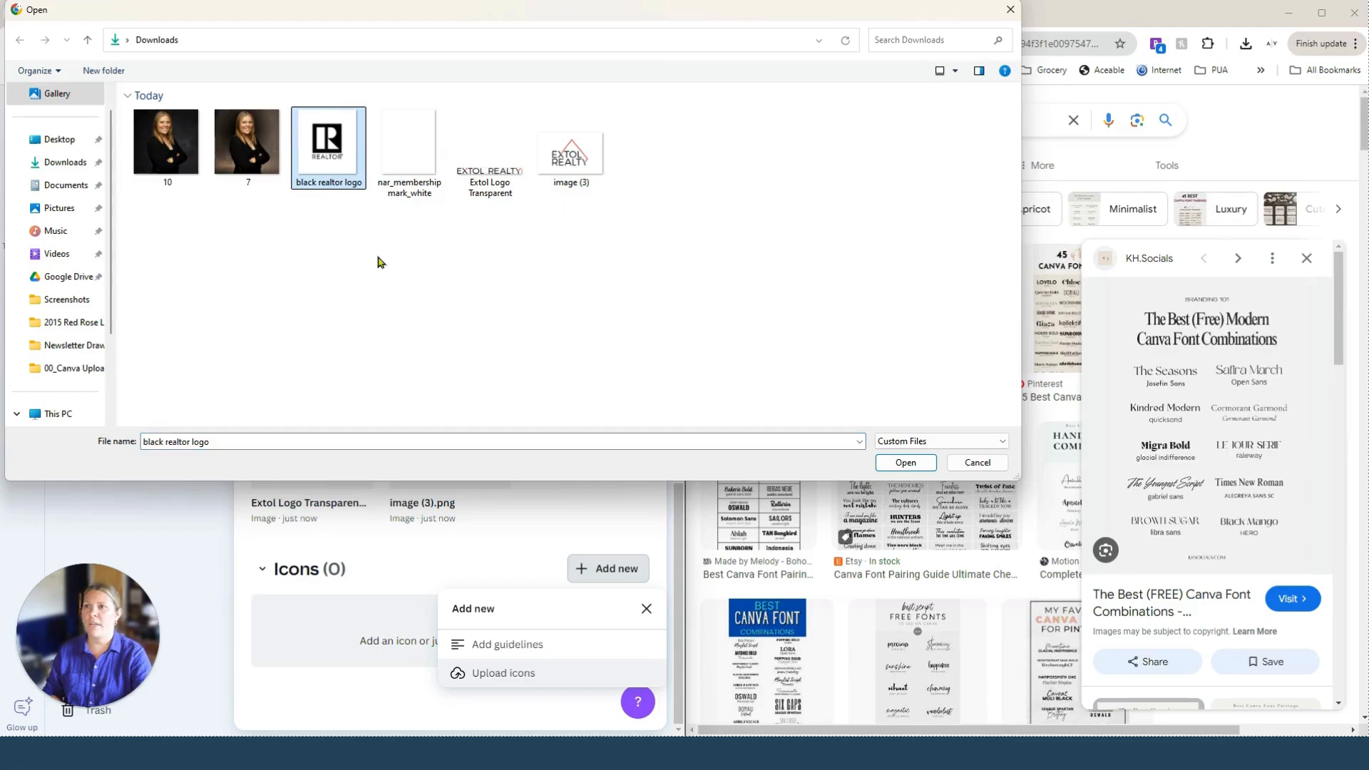
pyautogui.keyDown('ctrl'); pyautogui.click(415, 151); pyautogui.keyUp('ctrl')
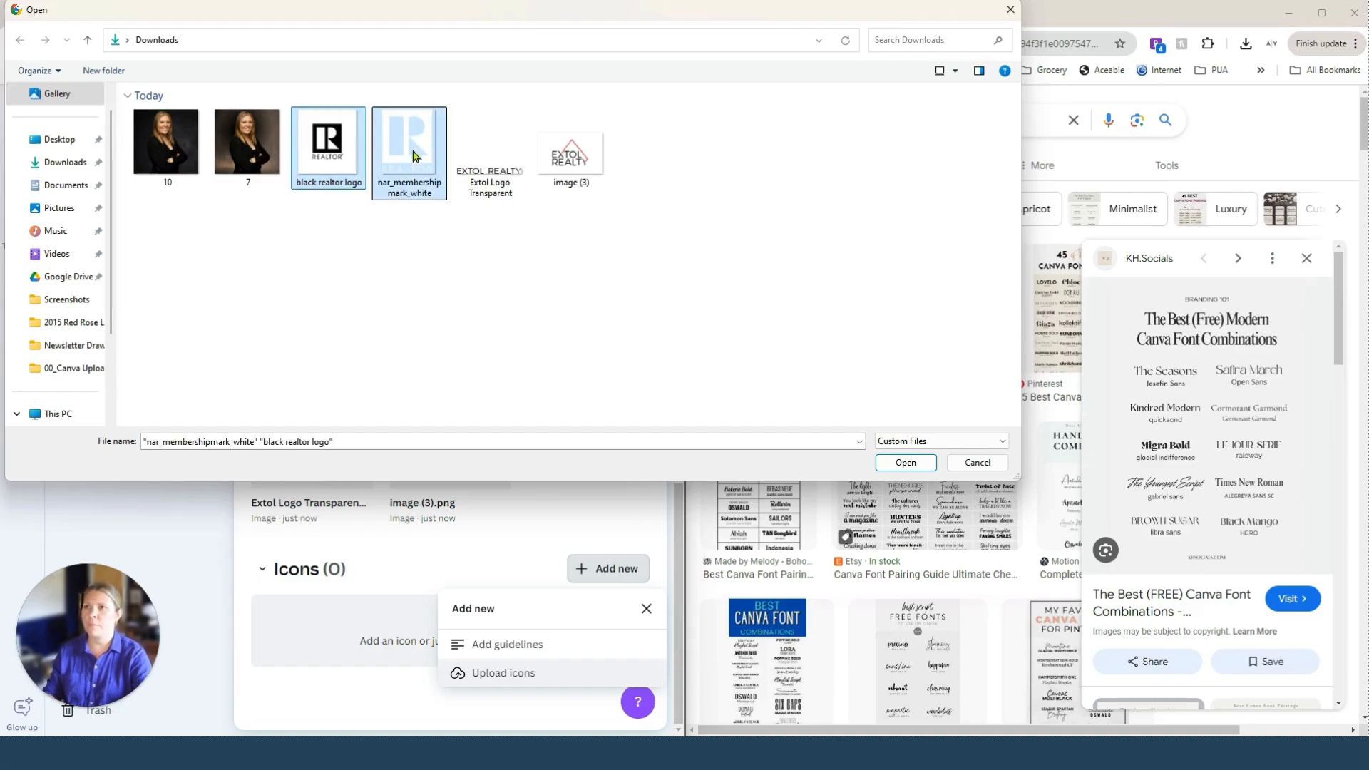
pyautogui.click(905, 462)
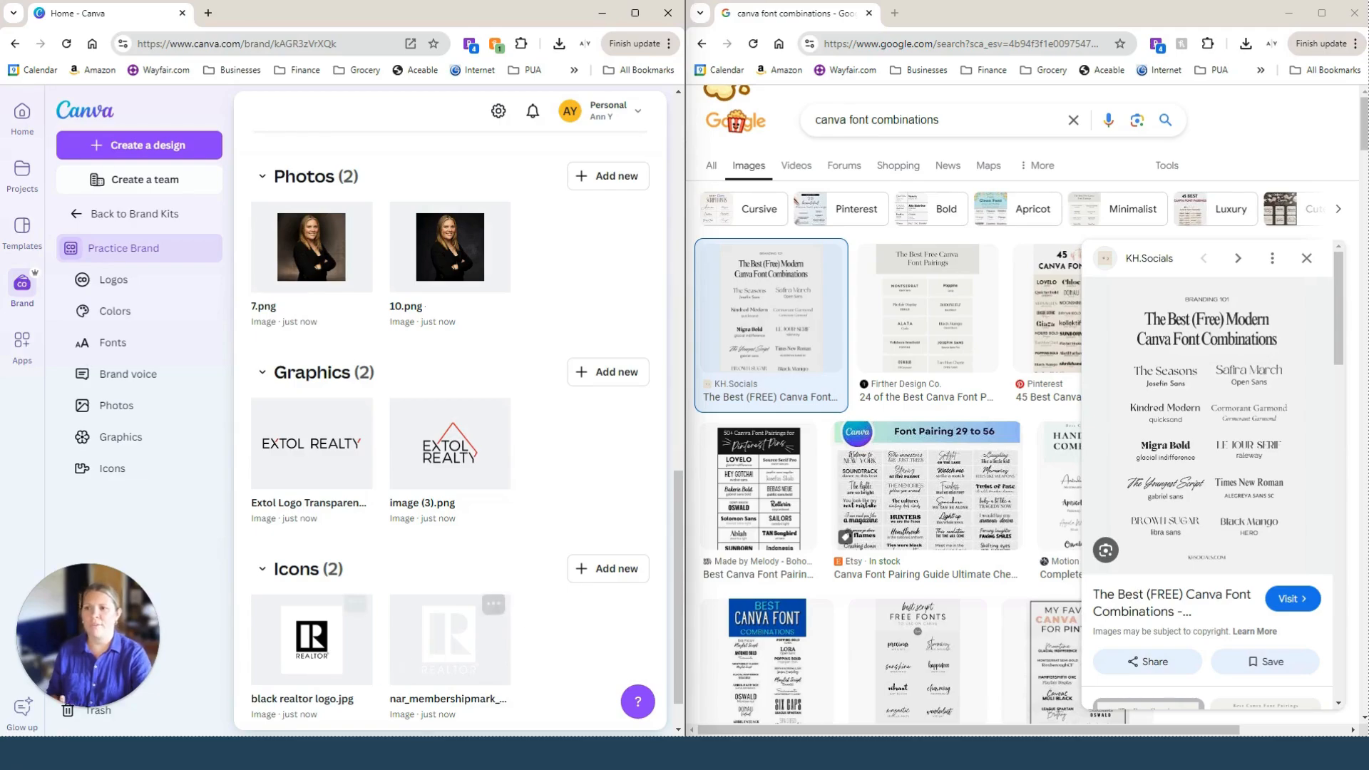
pyautogui.moveTo(543, 753)
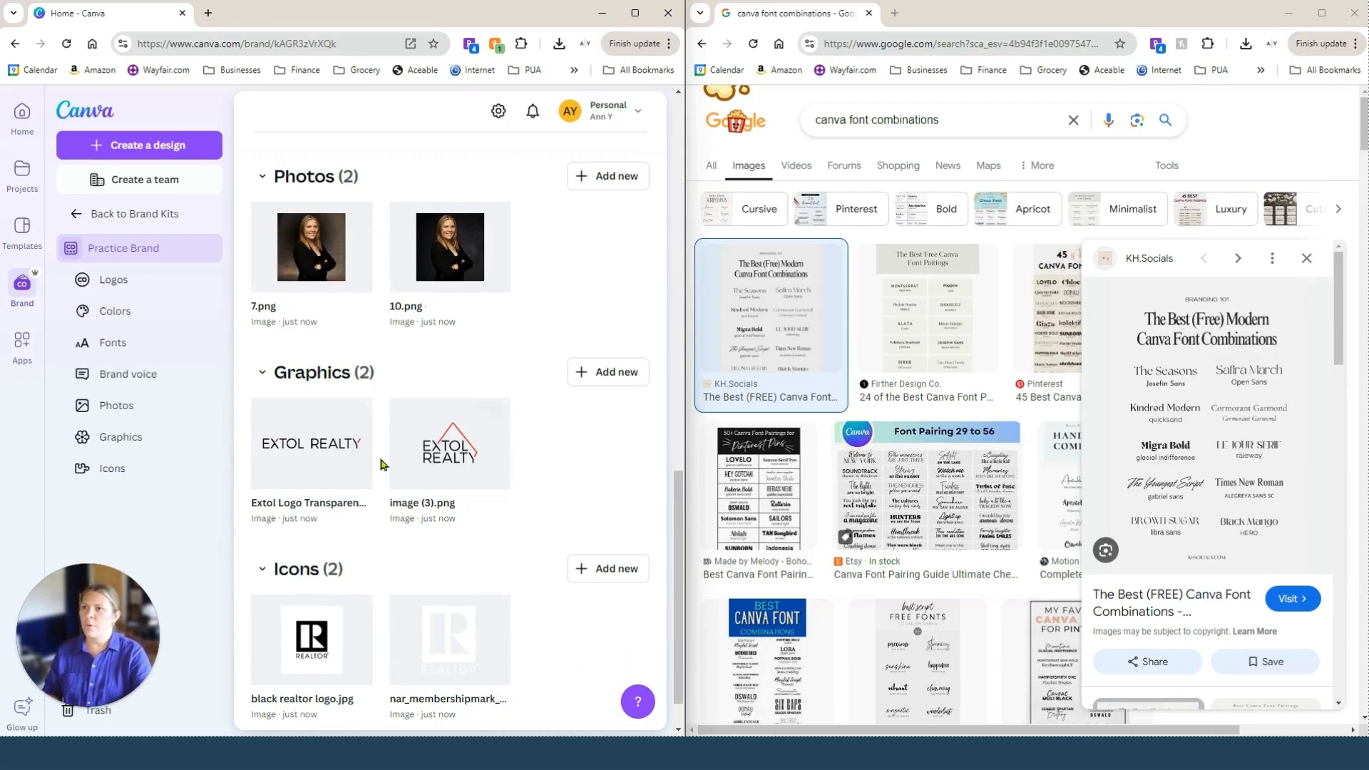
pyautogui.scroll(5, 540, 513)
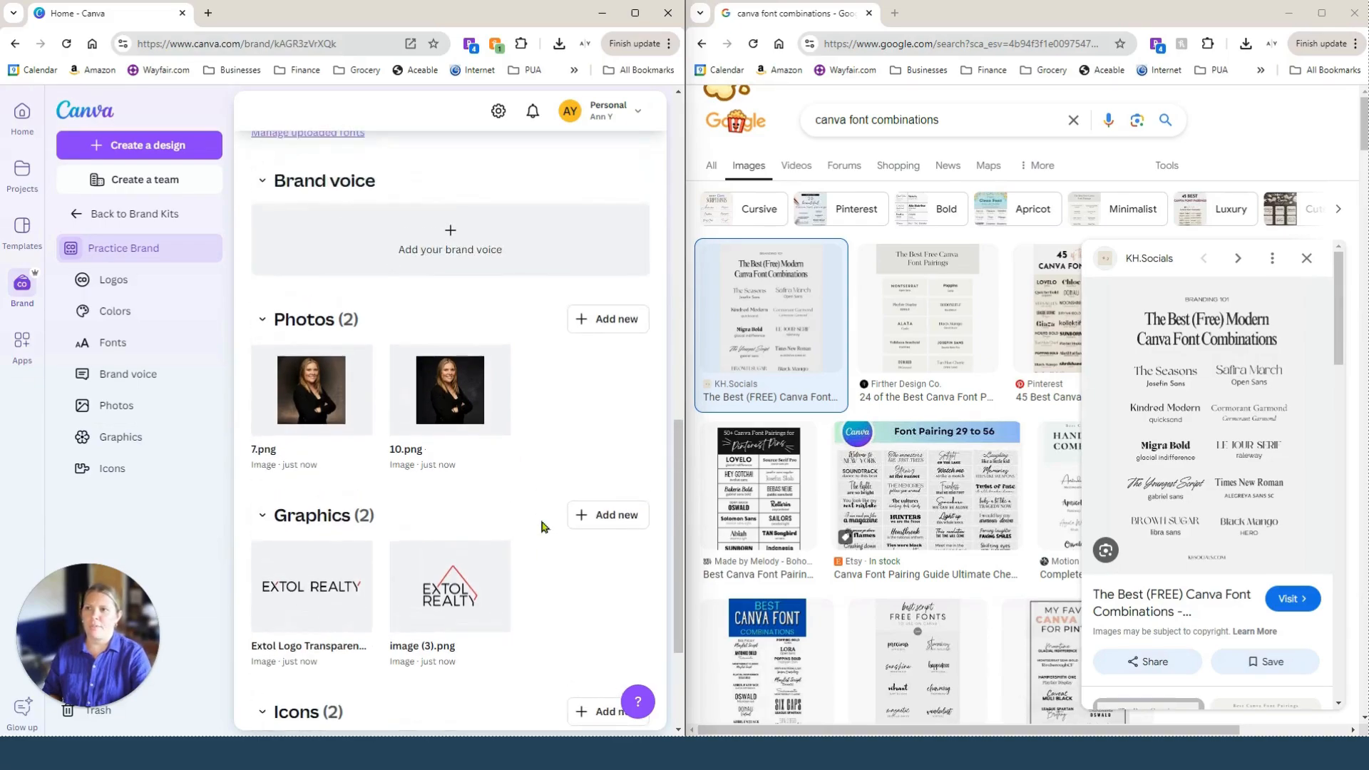
# - Review the finished Practice Brand kit, checking its logo, colour palette, fonts, photos, graphics and icons
pyautogui.scroll(10, 542, 526)
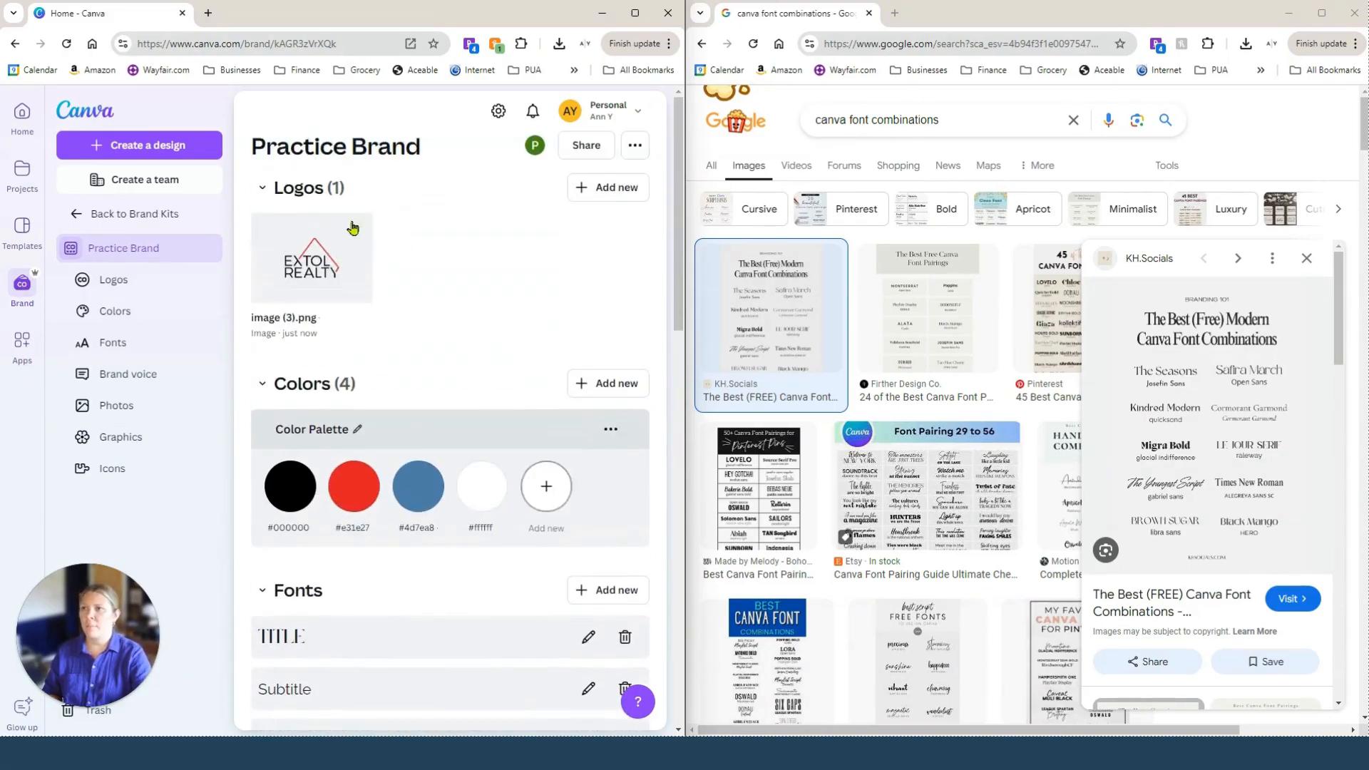
pyautogui.scroll(-12, 359, 454)
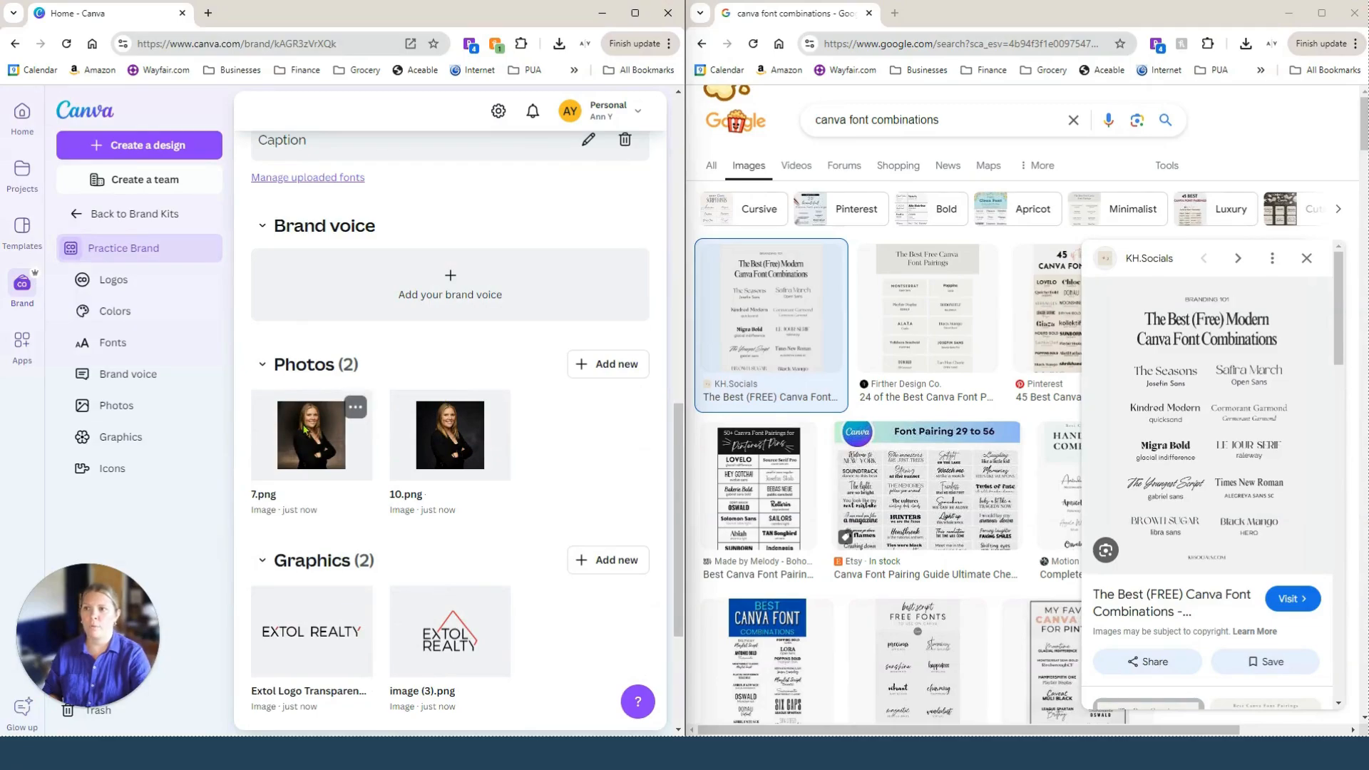
pyautogui.scroll(-3, 488, 589)
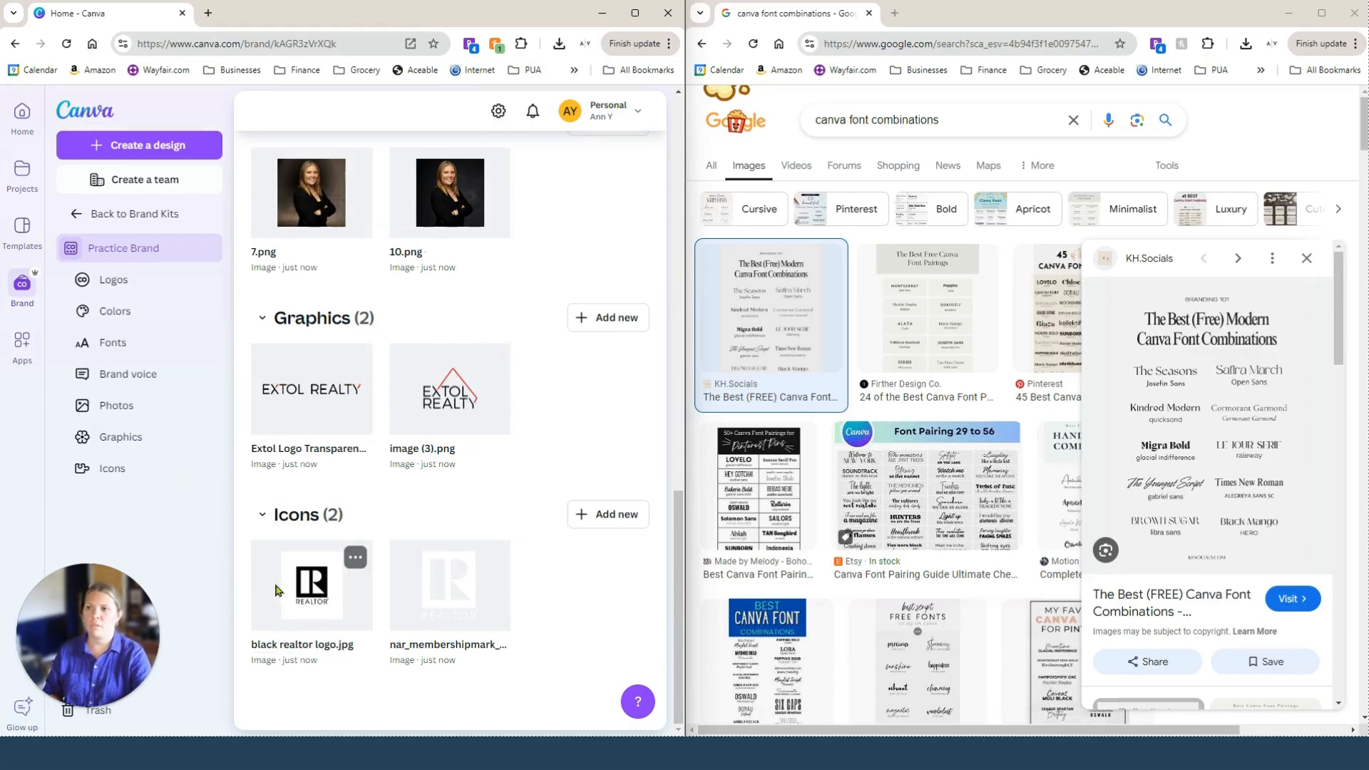
pyautogui.scroll(2, 350, 375)
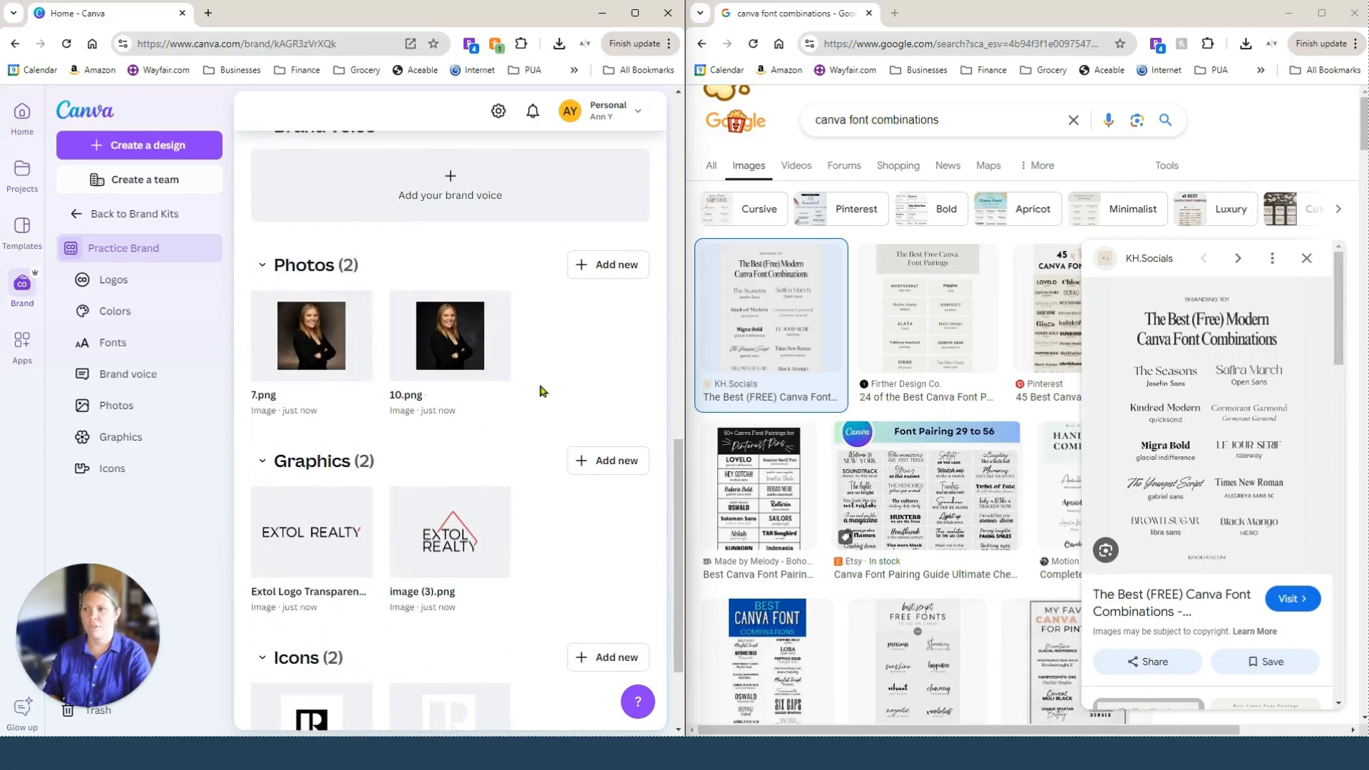
pyautogui.scroll(-2, 502, 548)
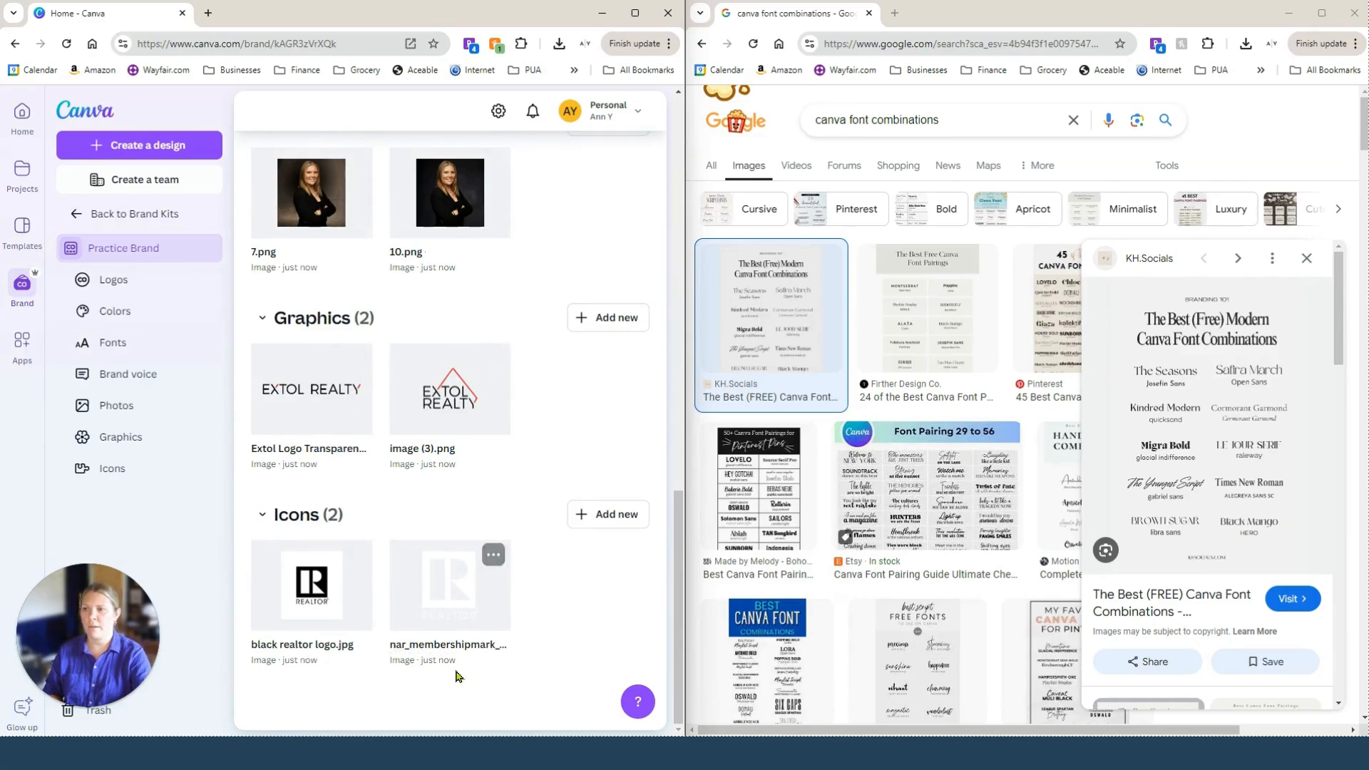
pyautogui.scroll(10, 575, 649)
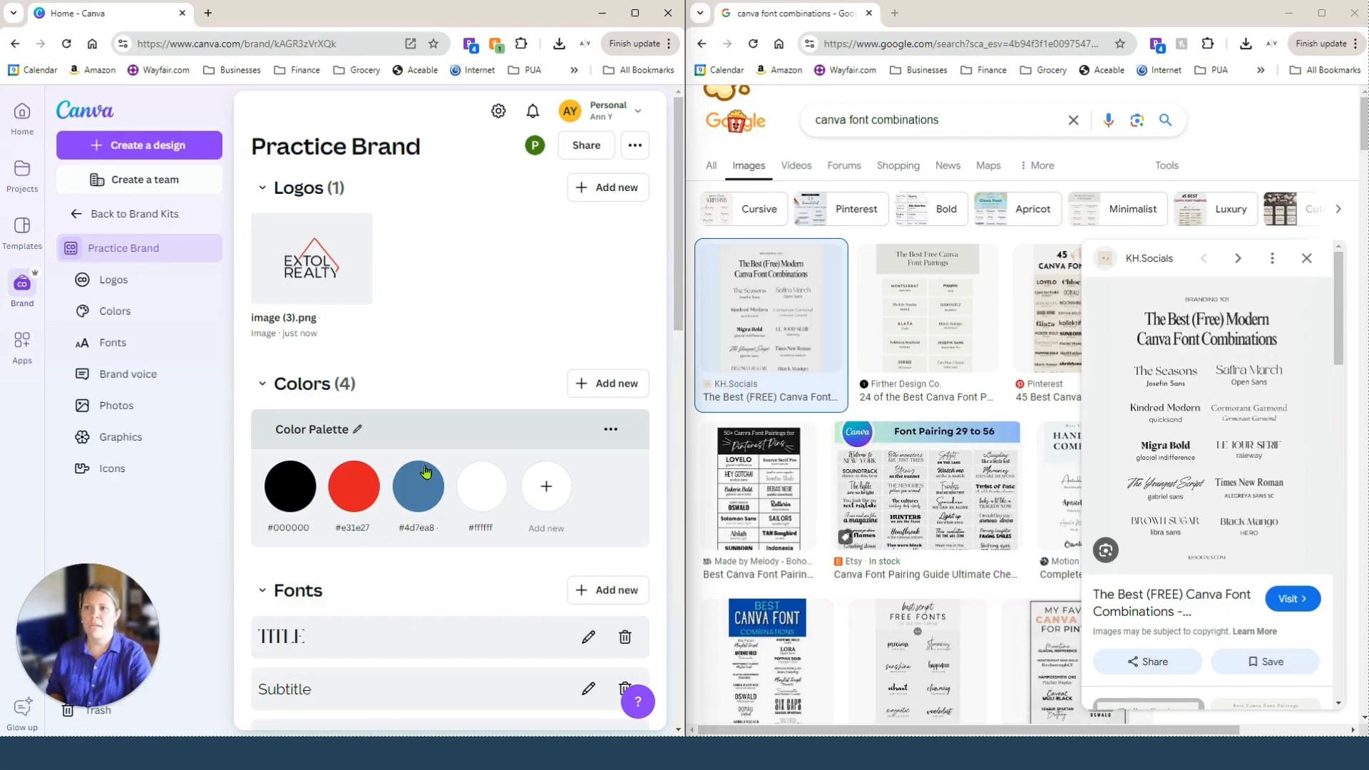
pyautogui.scroll(-1, 376, 645)
pyautogui.scroll(-2, 420, 599)
pyautogui.scroll(2, 447, 534)
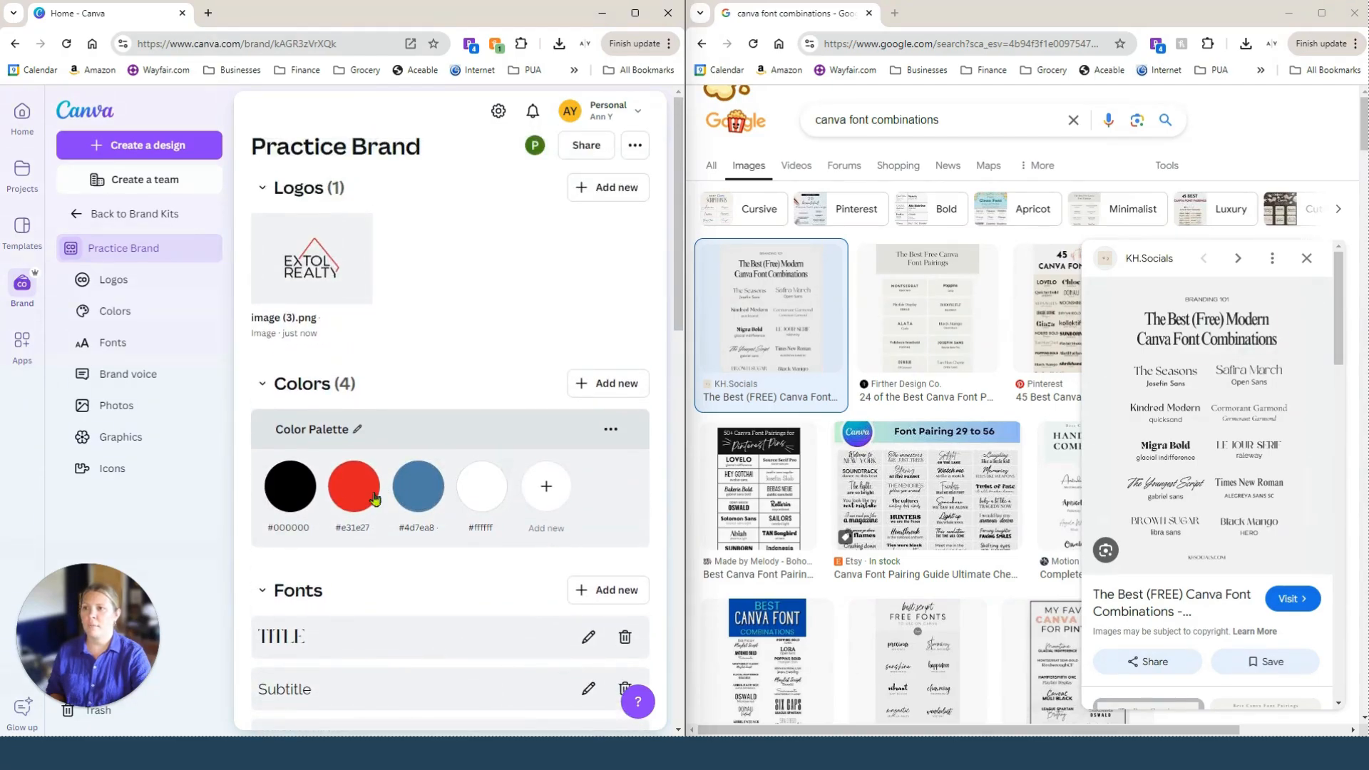